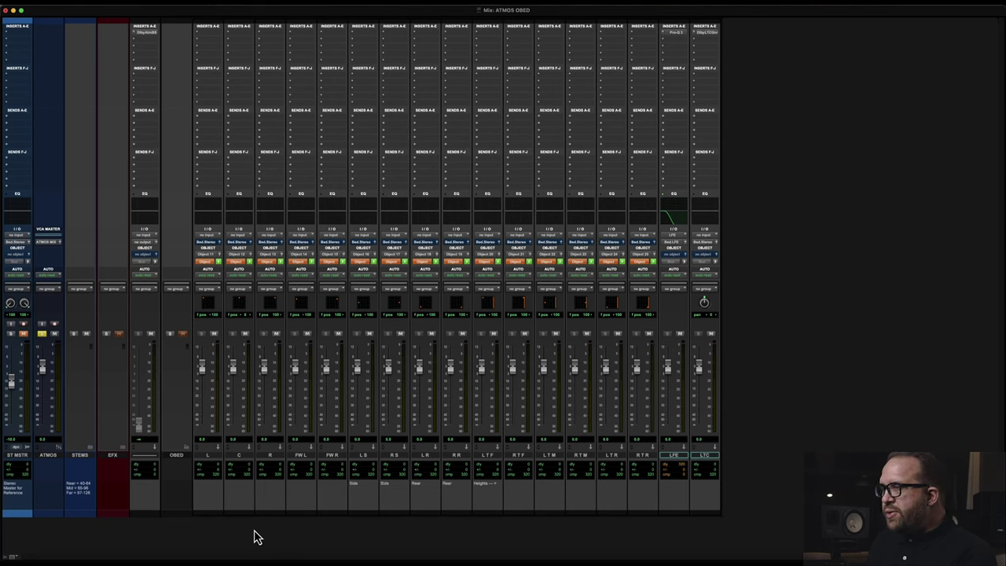
- Open the L track's input choices, then dismiss them without assigning anything
click(209, 235)
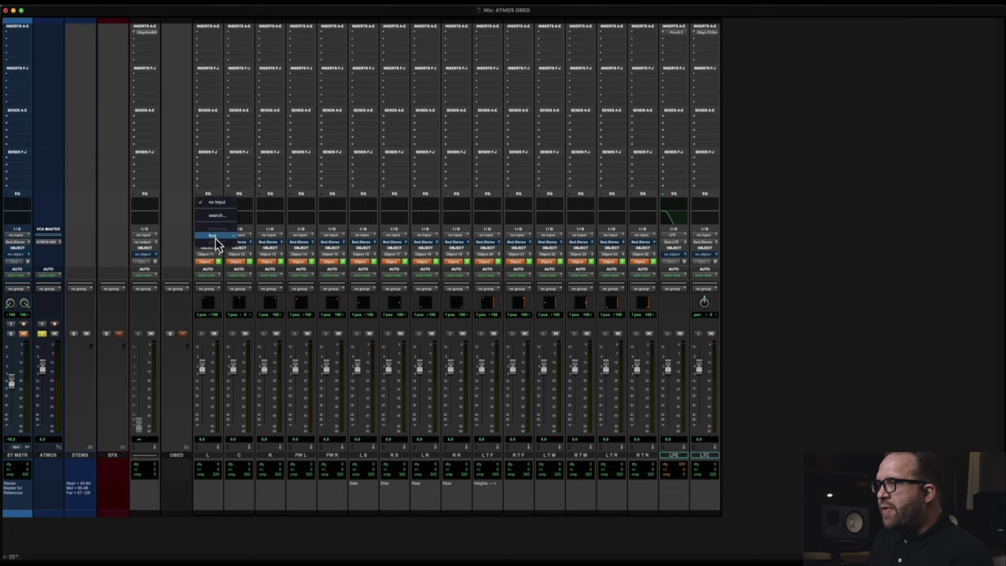
mouse_move(216, 237)
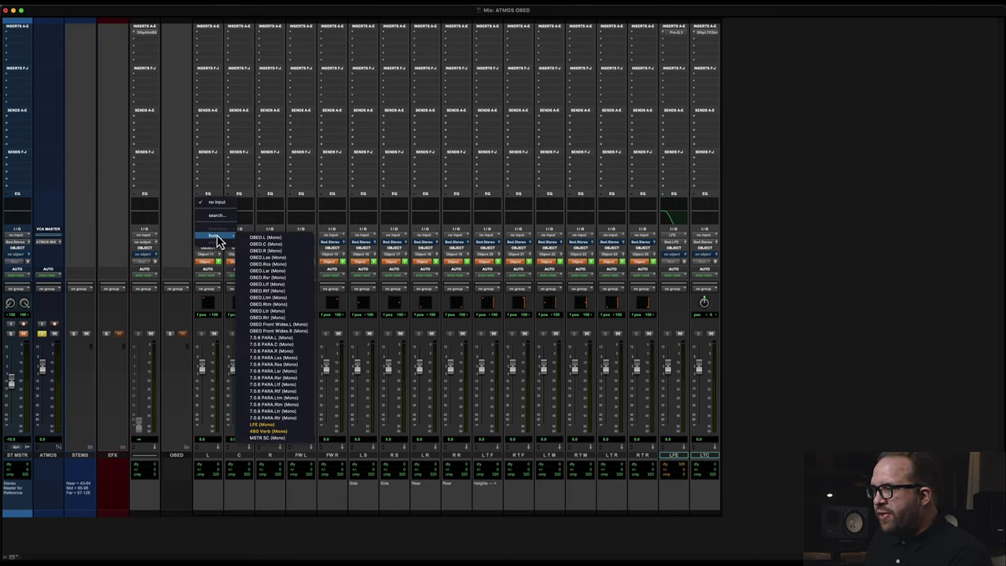
key(Escape)
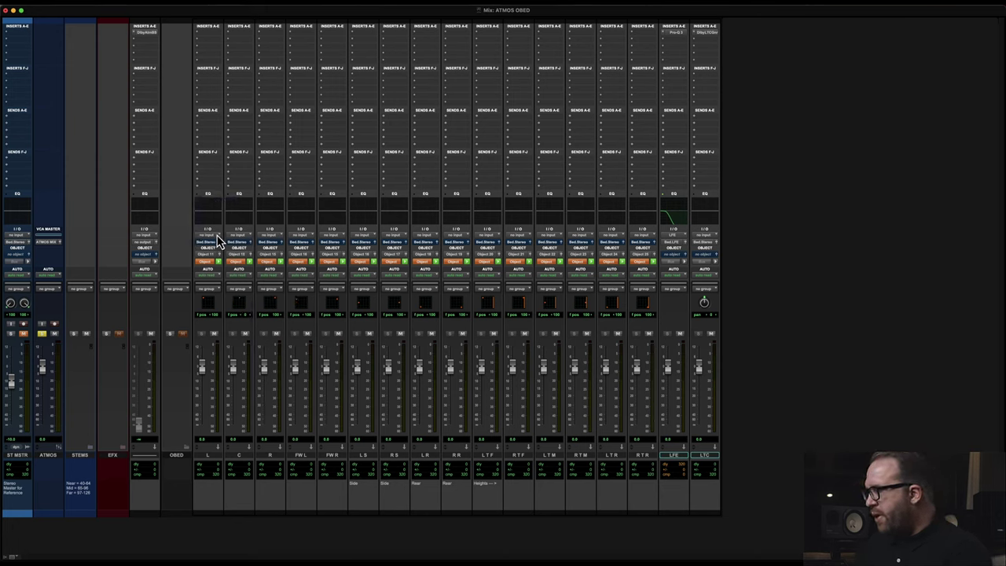
- Bring up the Bus page of I/O Setup and scroll down the bus path list
click(218, 240)
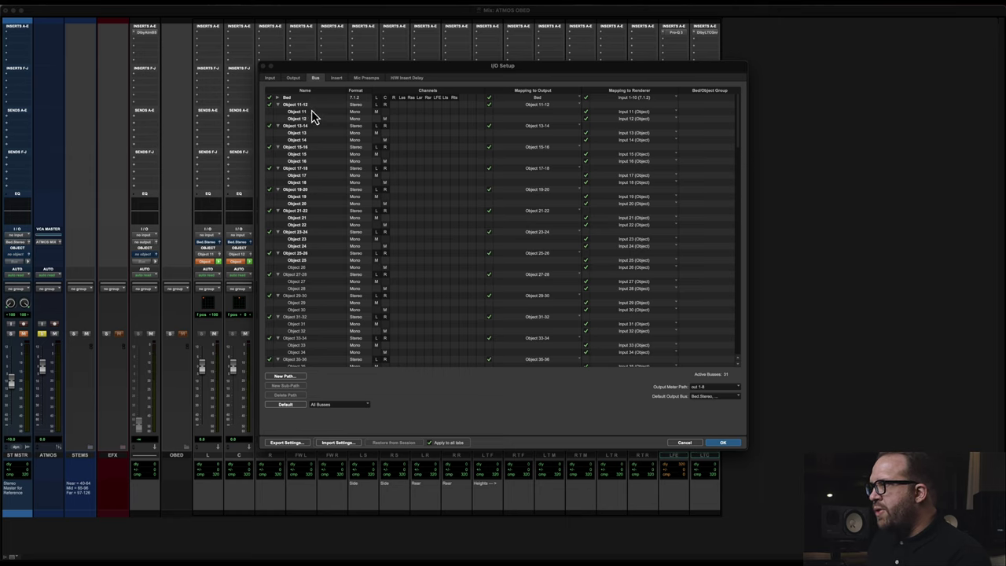
click(281, 112)
scroll(309, 186, down, 5)
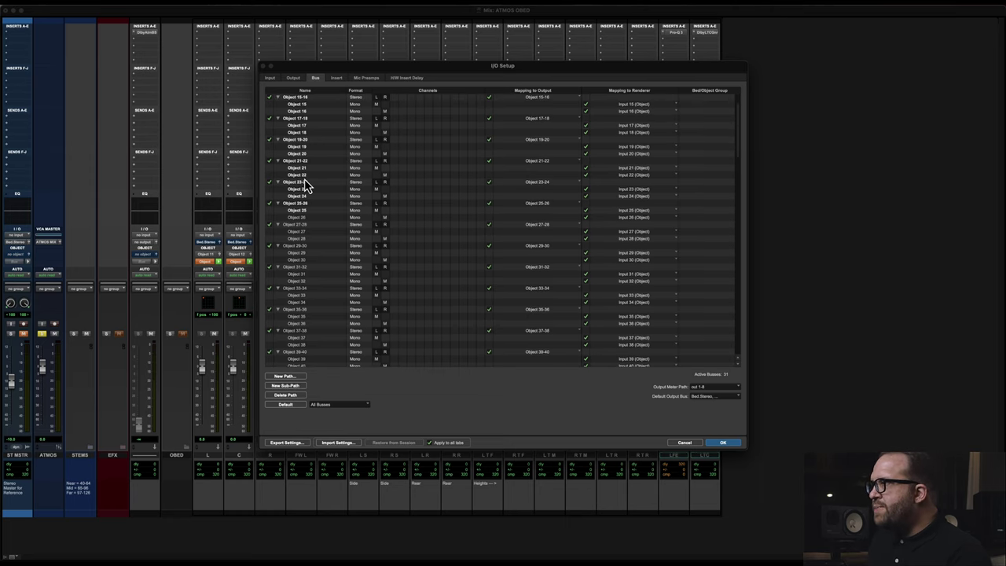
scroll(311, 208, down, 10)
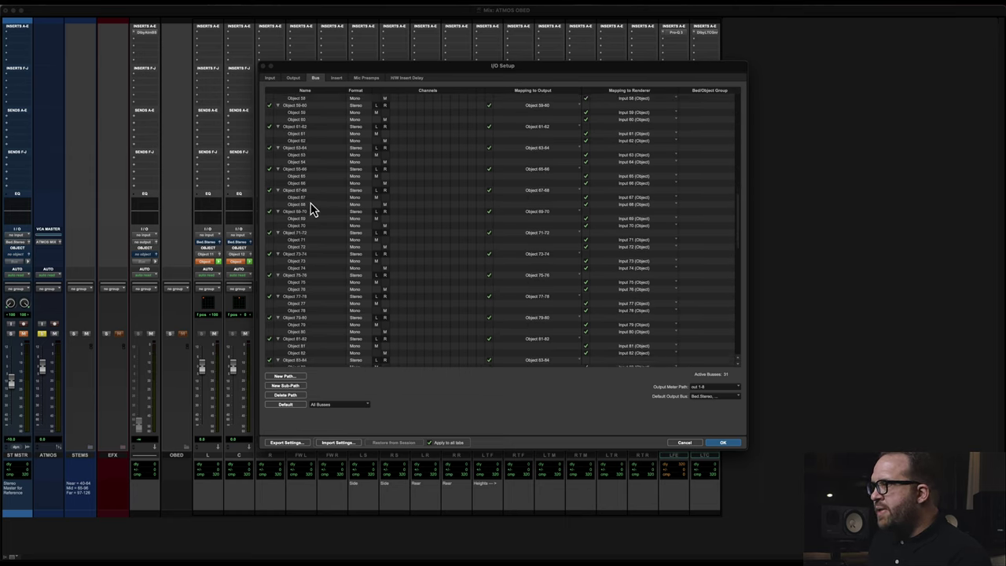
scroll(310, 208, down, 5)
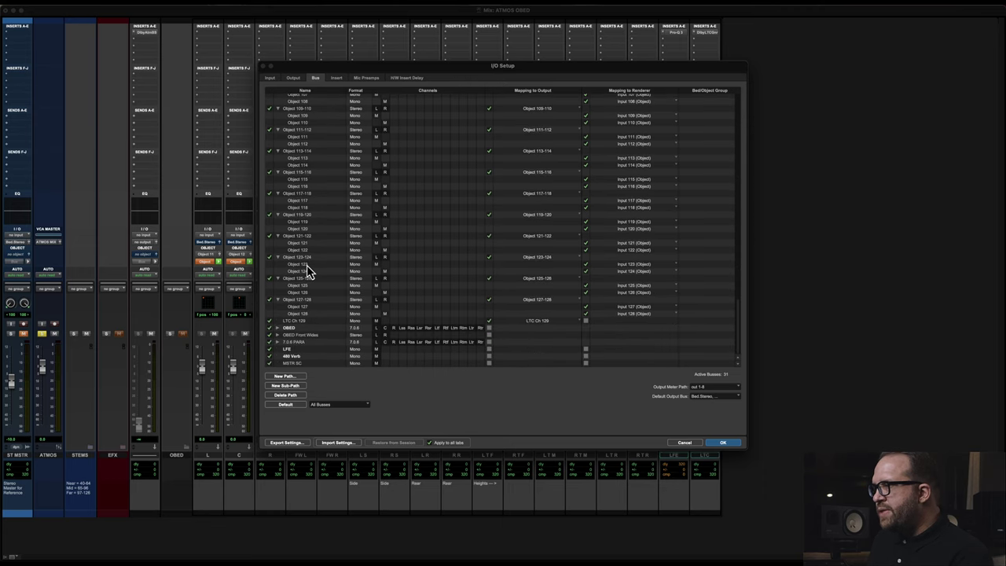
- Select the OBED bus path and expand it to list its sub-paths
shift+click(277, 300)
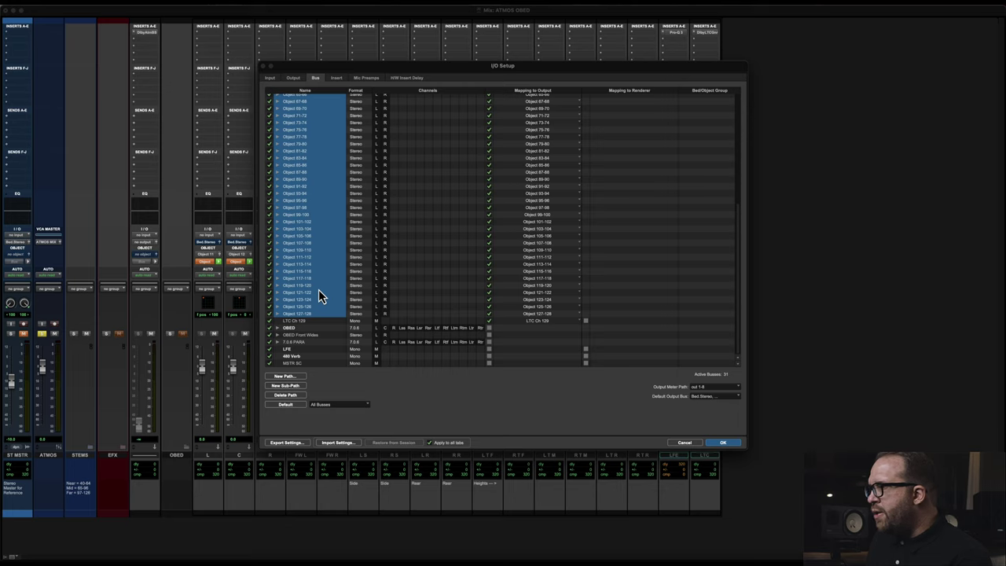
click(319, 323)
click(297, 329)
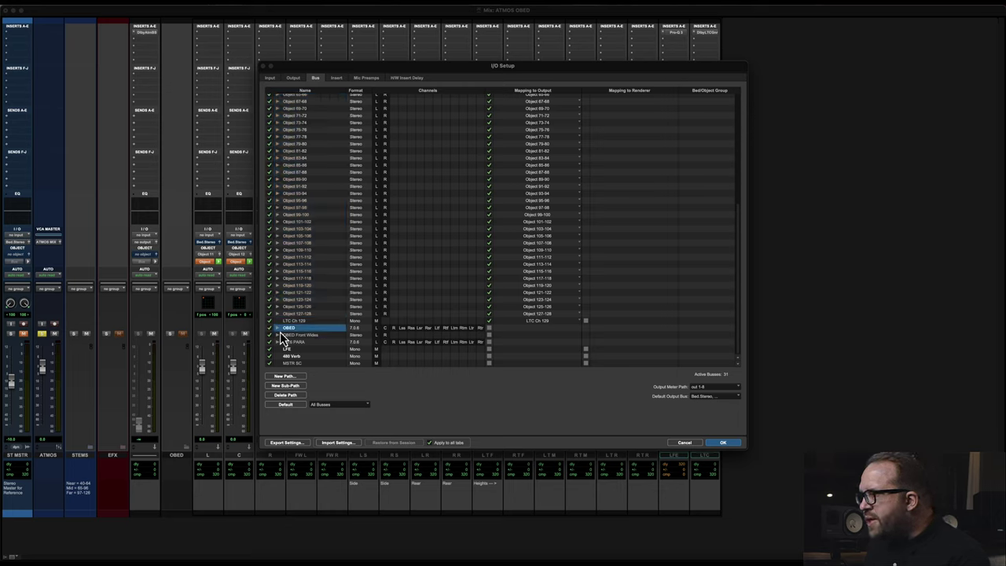
click(278, 329)
scroll(354, 285, down, 5)
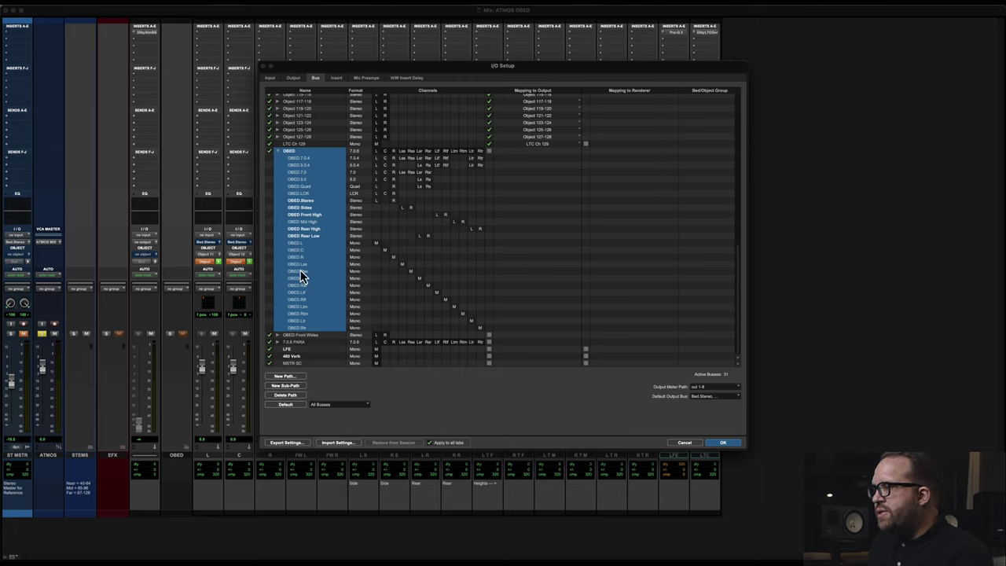
- Create a 7.0.6 bus path named OBED VID with auto-created sub-paths
click(278, 151)
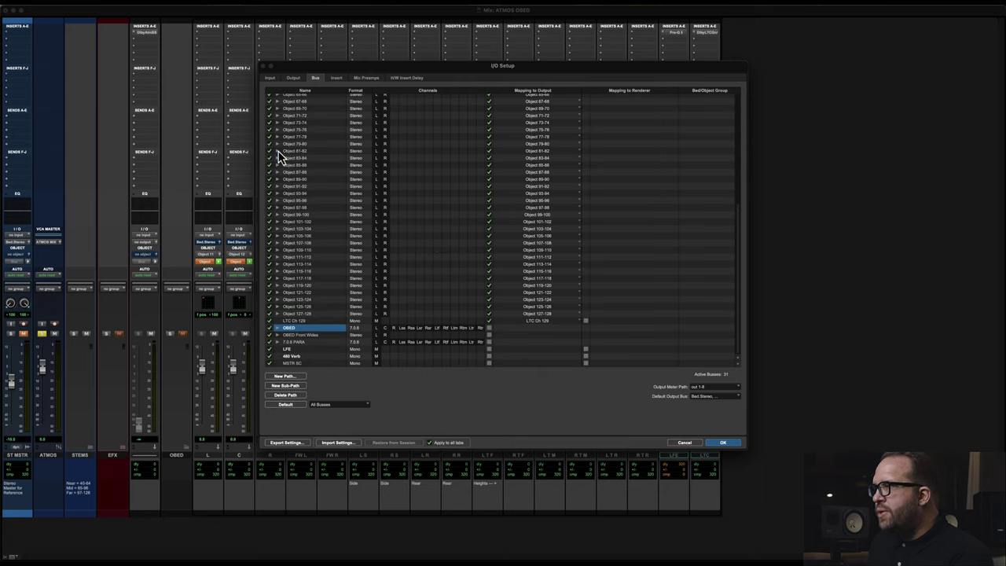
click(288, 377)
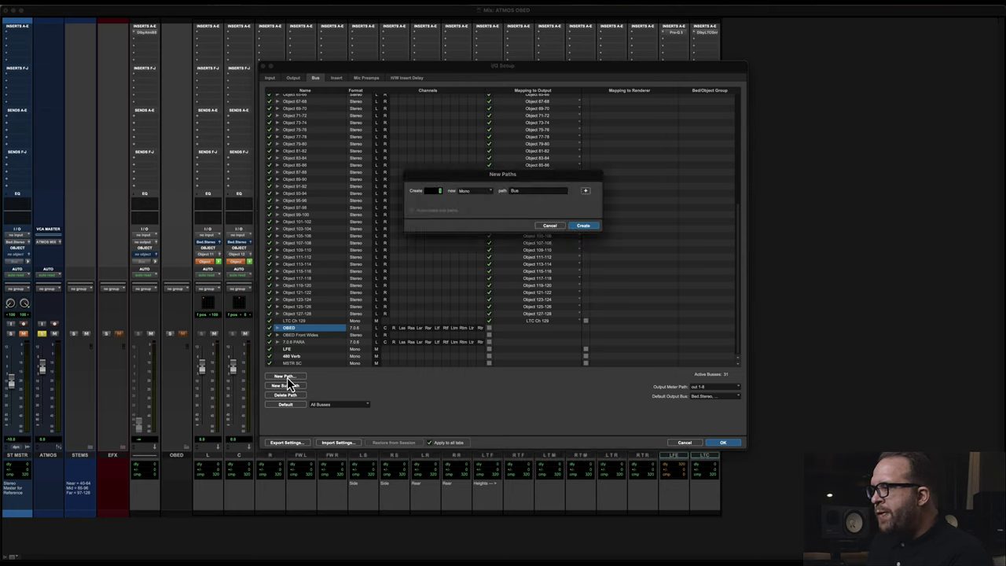
click(491, 193)
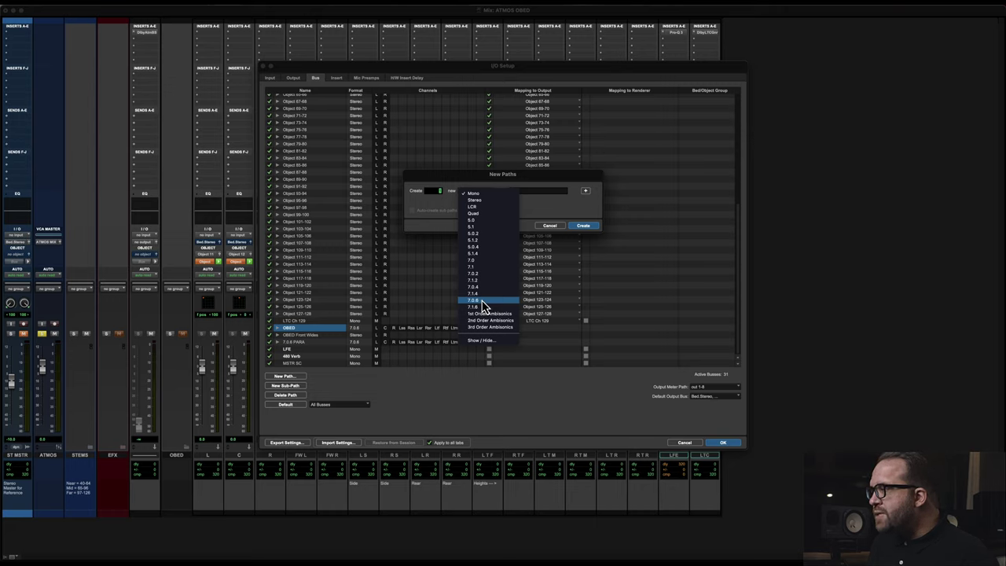
click(481, 302)
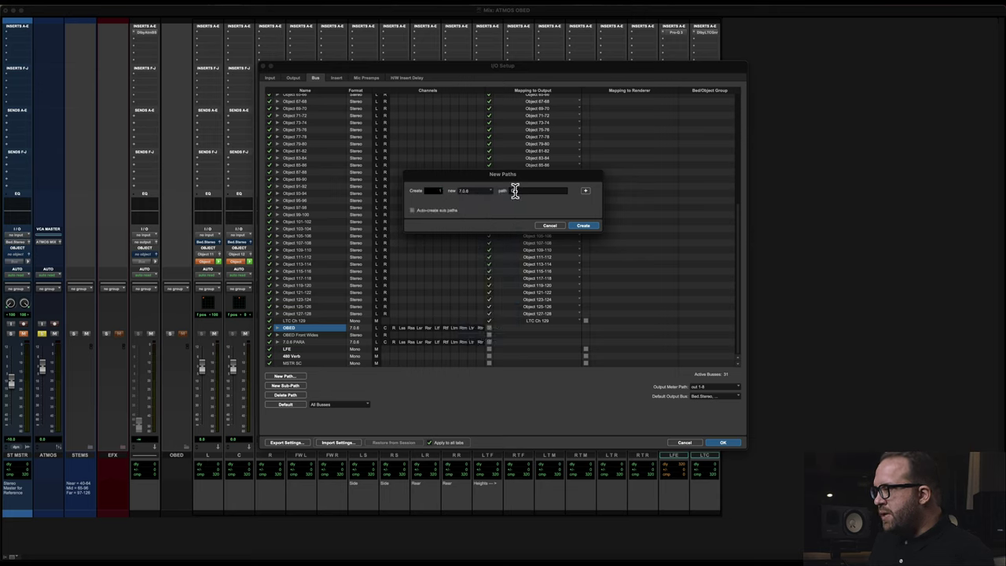
click(440, 212)
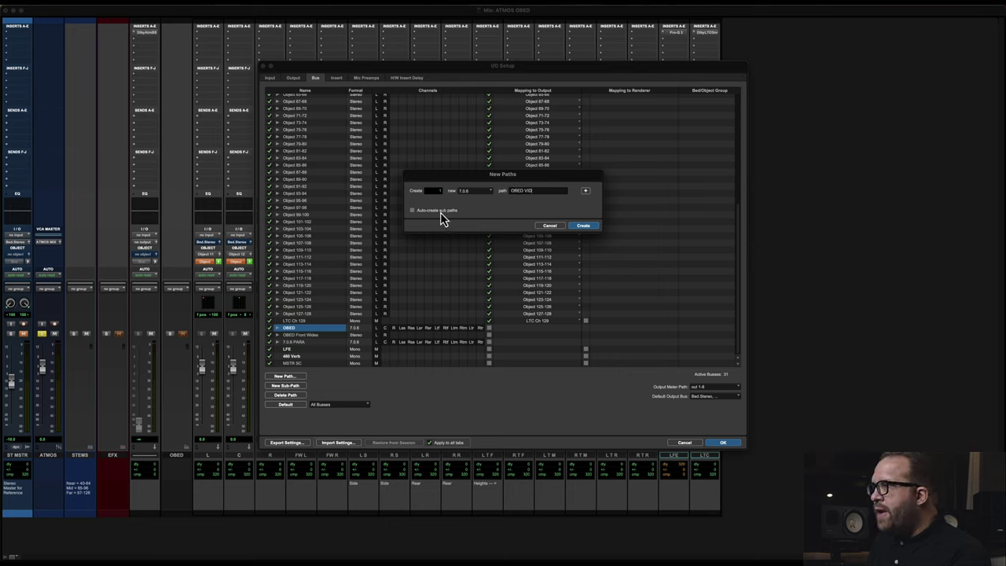
click(584, 229)
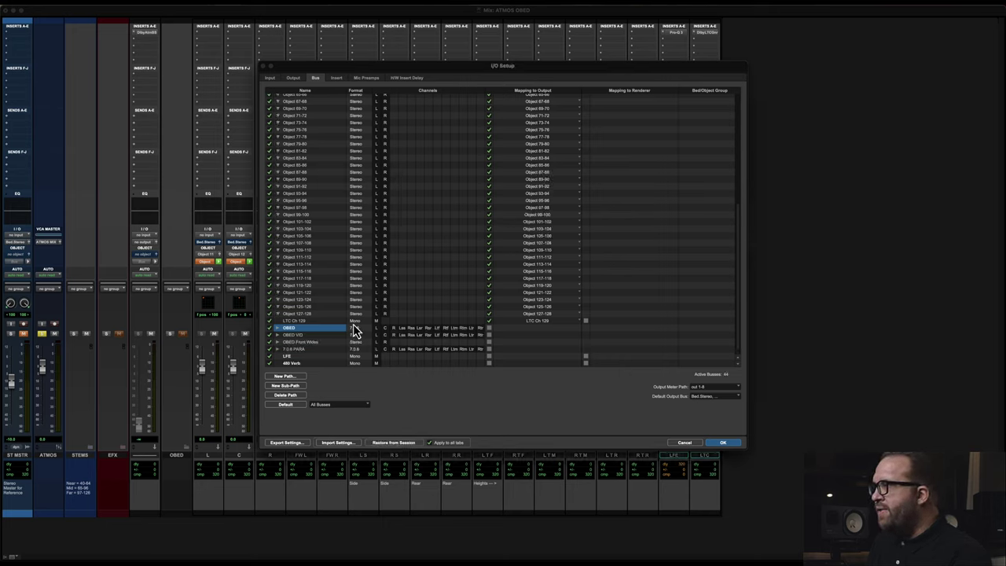
click(279, 335)
- Collapse the Object paths and expand both OBED VID and OBED to show their sub-paths
scroll(329, 304, up, 10)
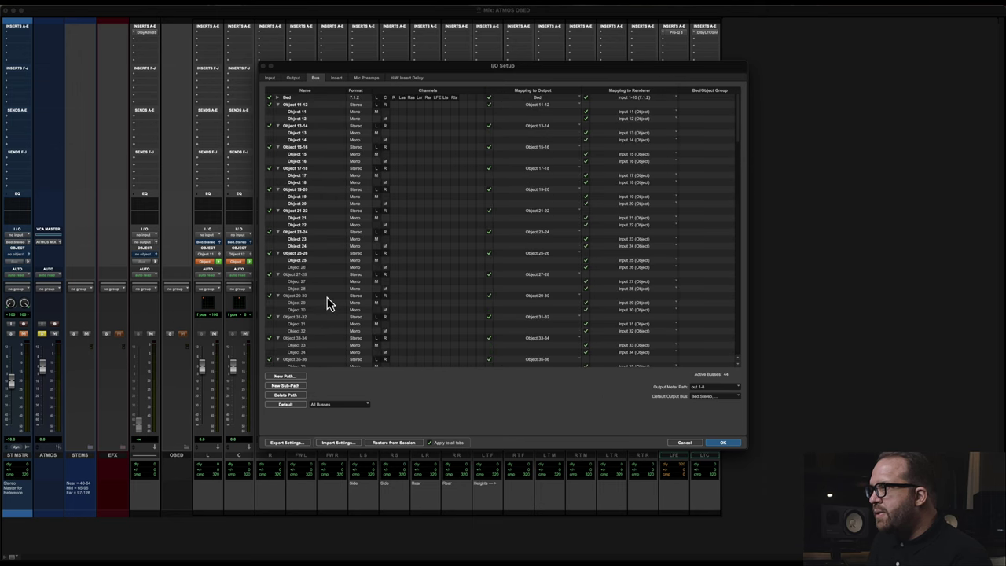
click(296, 105)
scroll(317, 191, down, 15)
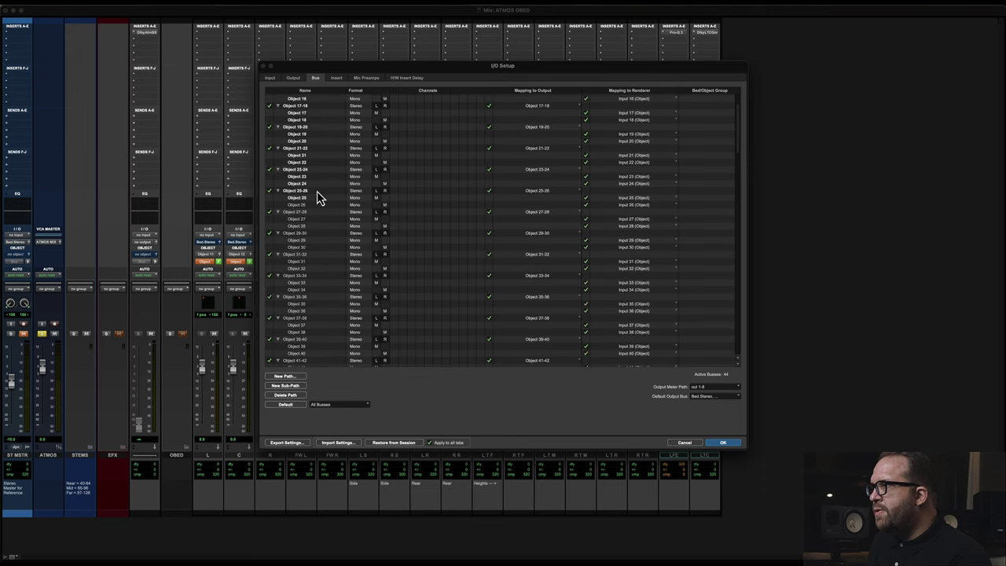
scroll(319, 190, down, 10)
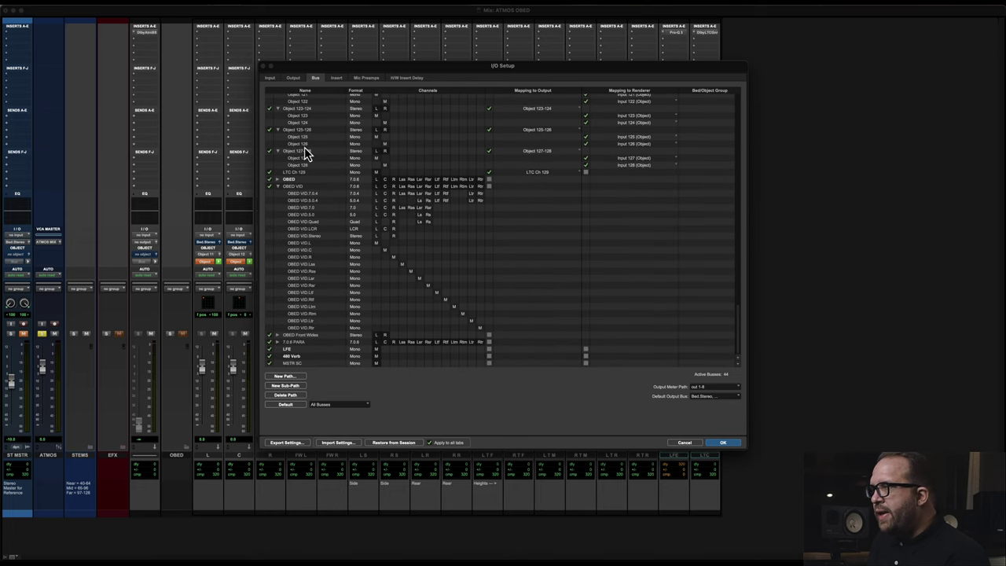
shift+click(307, 153)
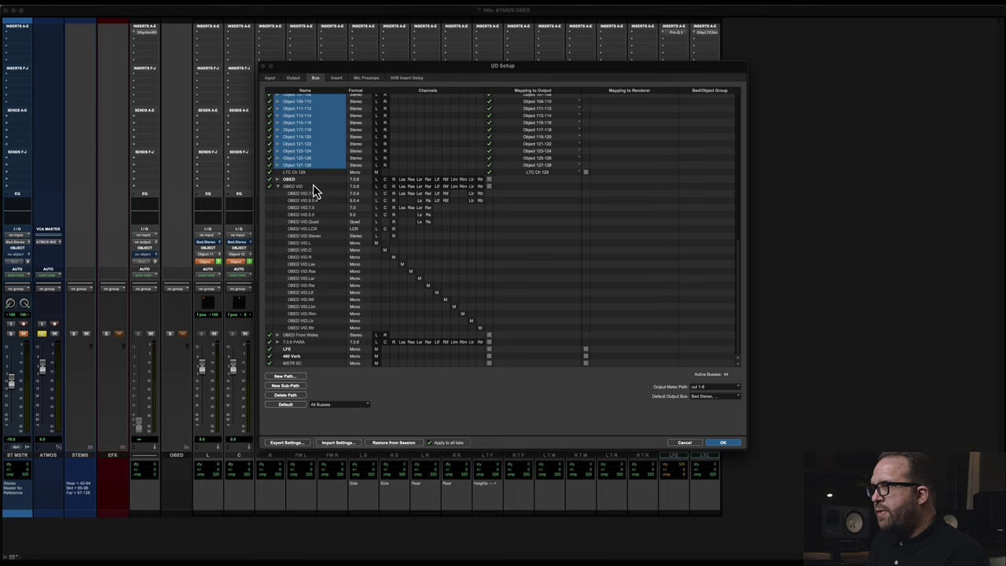
click(313, 187)
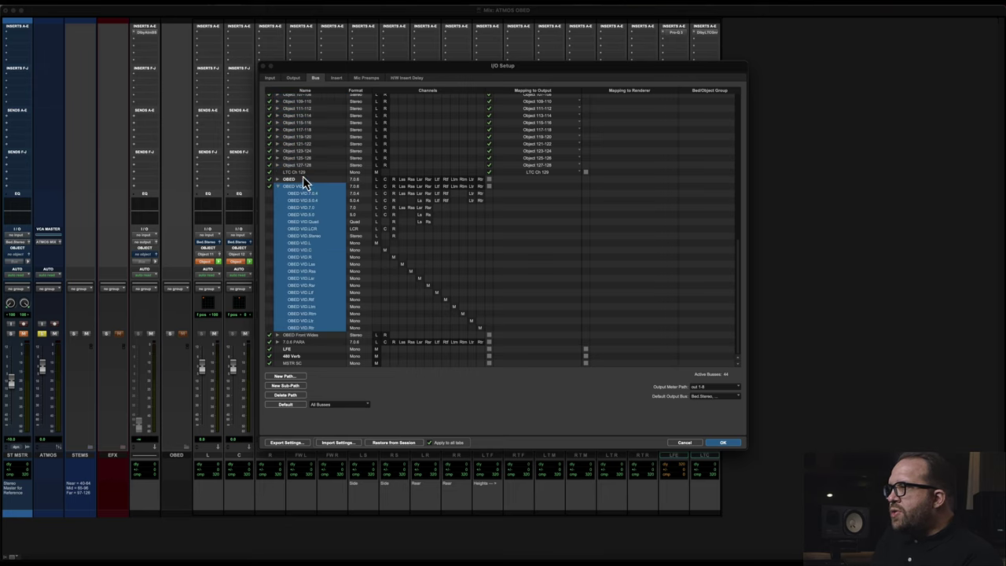
click(278, 180)
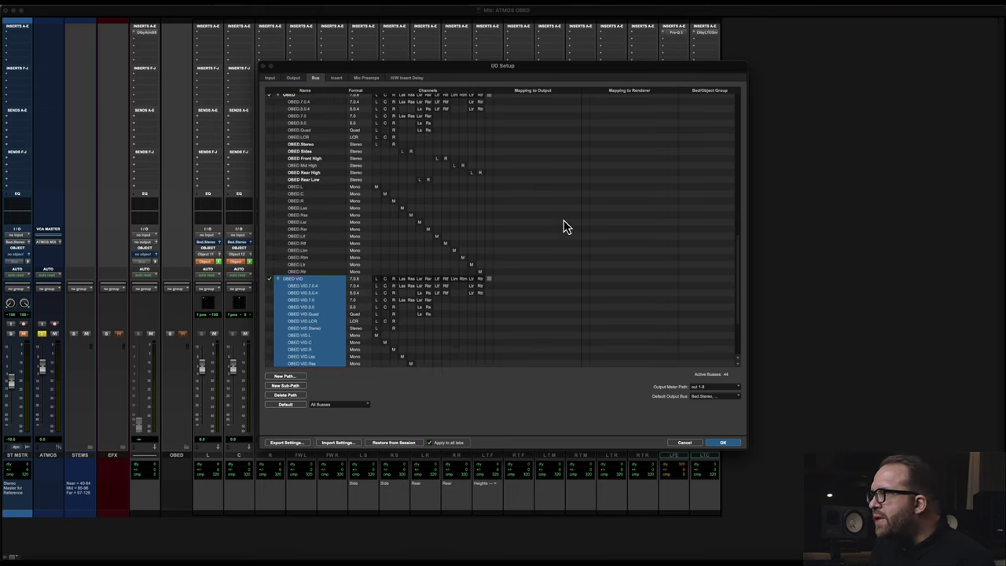
- Make the I/O Setup window taller and select the OBED path
drag(746, 447, 752, 523)
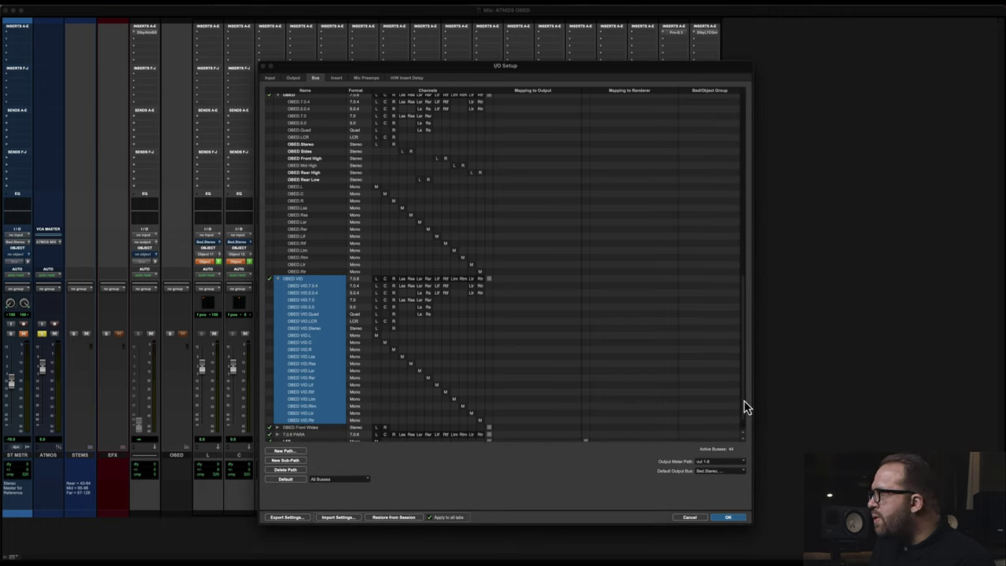
scroll(744, 397, up, 1)
scroll(745, 403, down, 1)
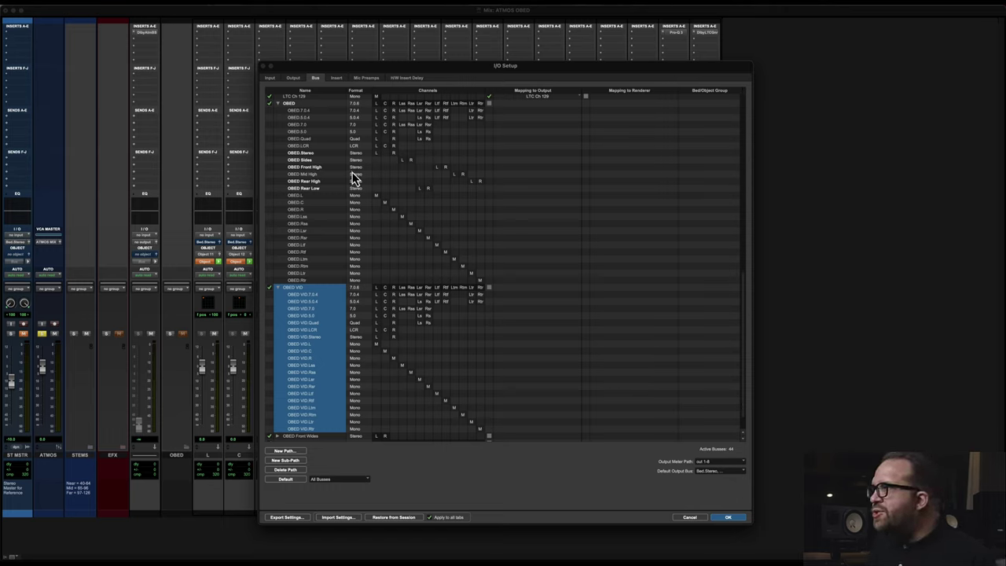
click(312, 106)
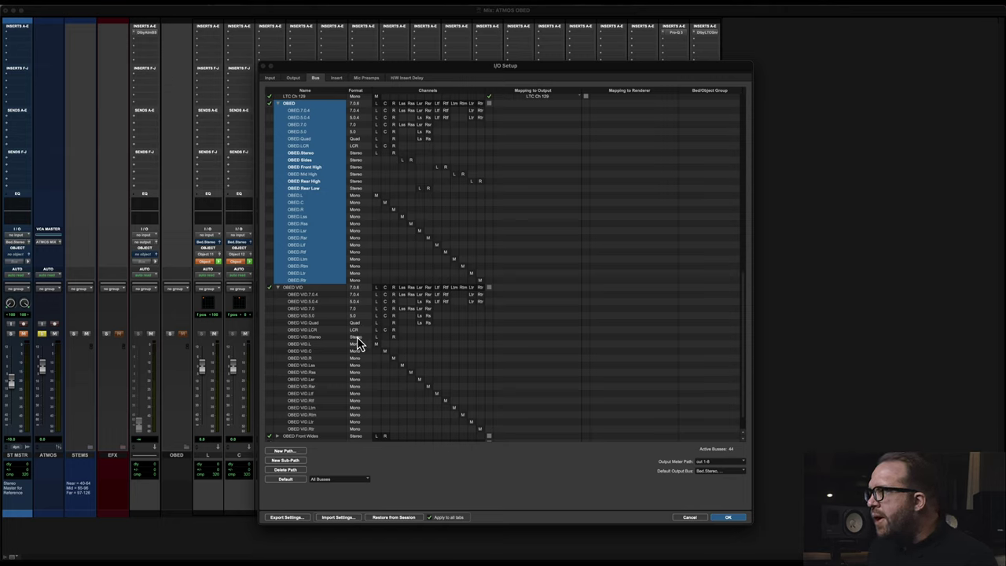
- Select OBED VID.Stereo and OBED.Stereo together for comparison, then select the OBED VID path
click(320, 337)
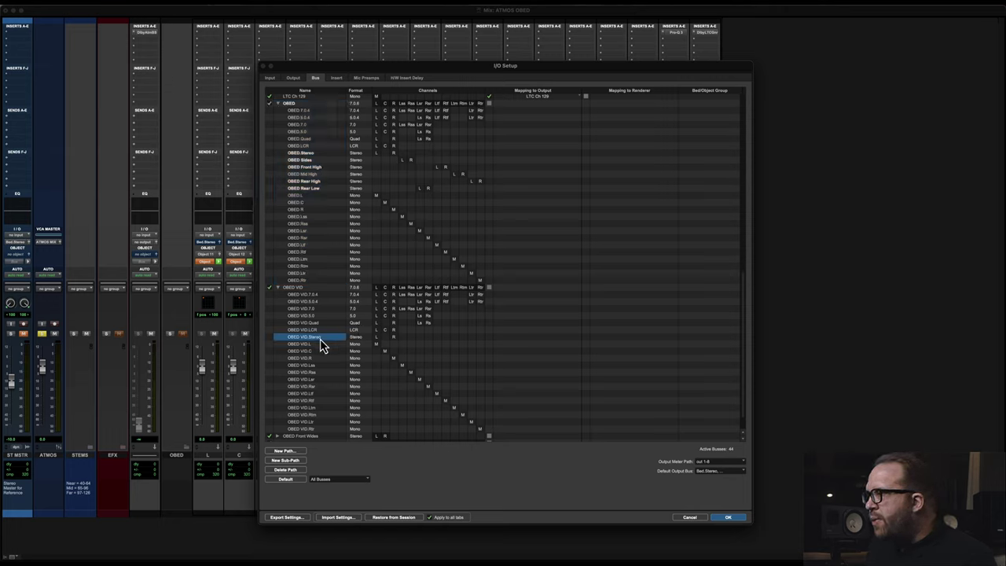
super+click(317, 154)
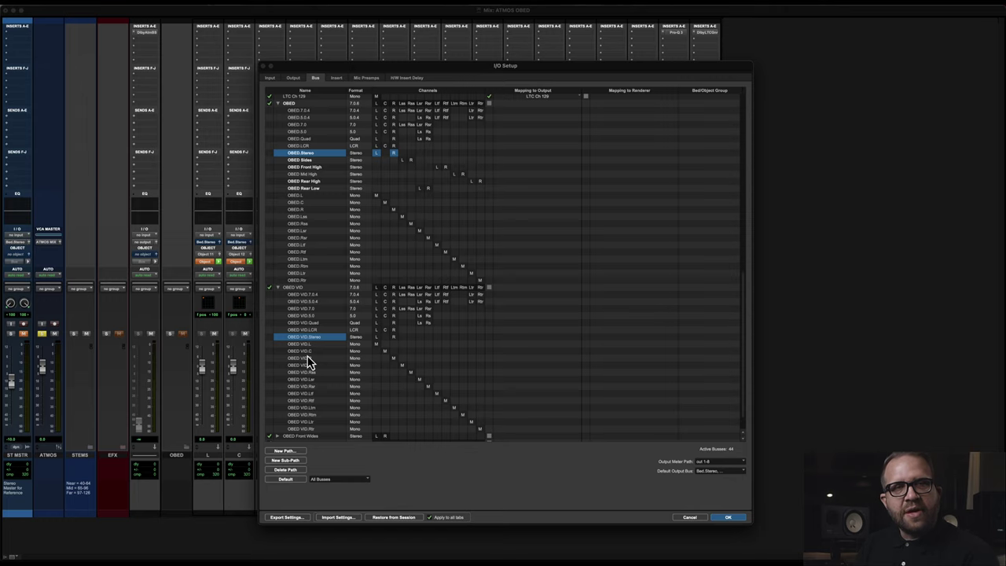
click(306, 289)
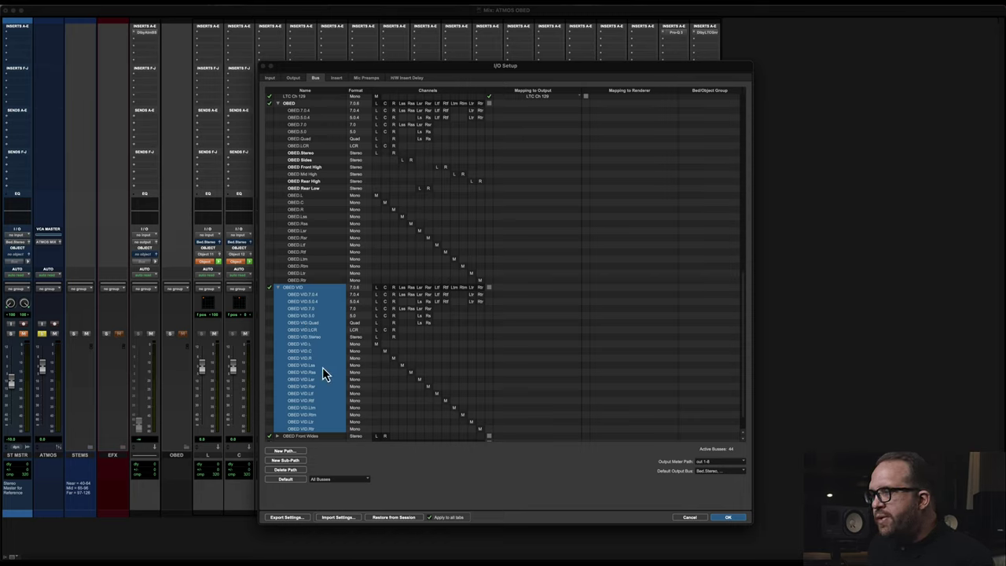
- Add a stereo sub-path OBED VID SIDES to OBED VID, with default sub-paths left off
click(296, 461)
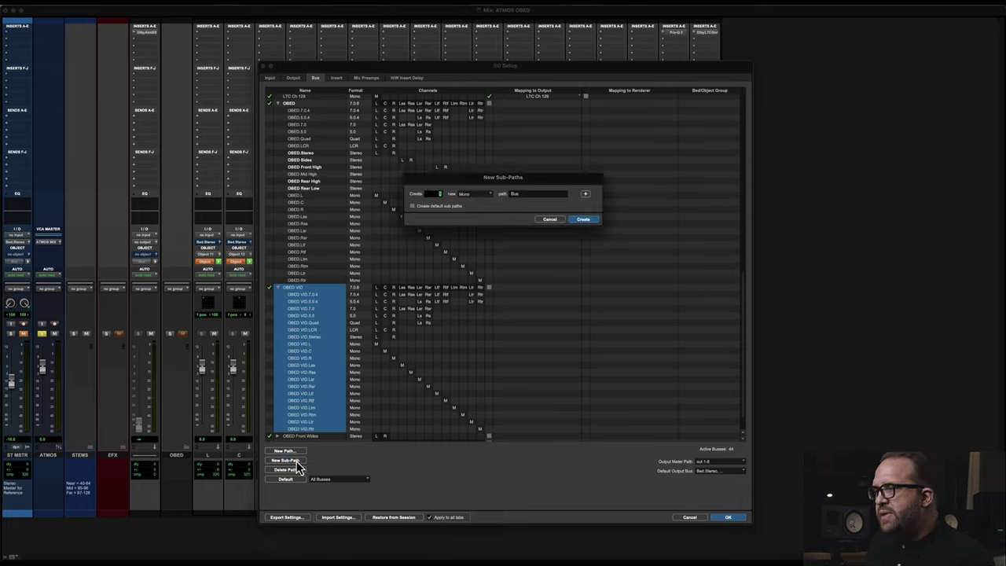
click(483, 196)
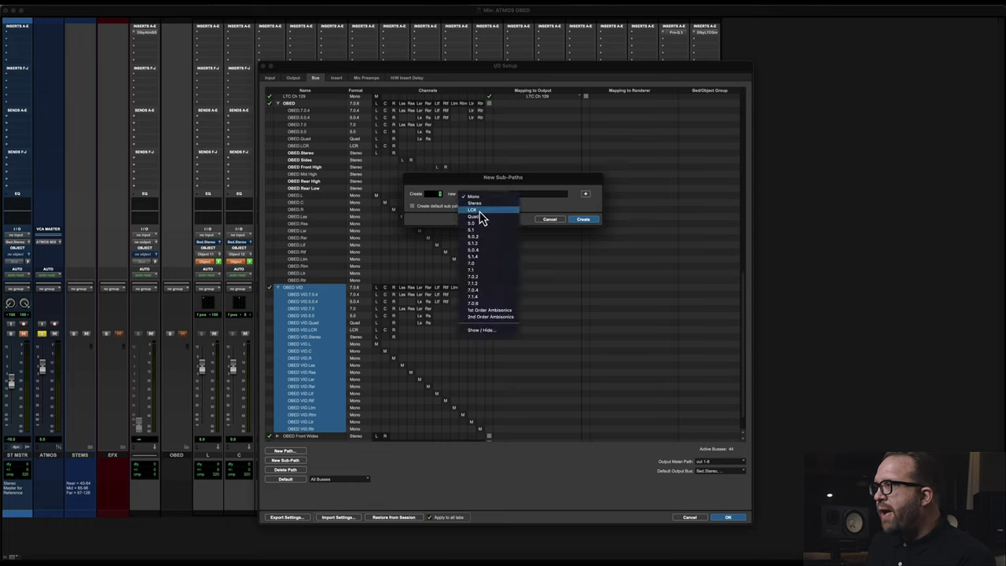
click(474, 203)
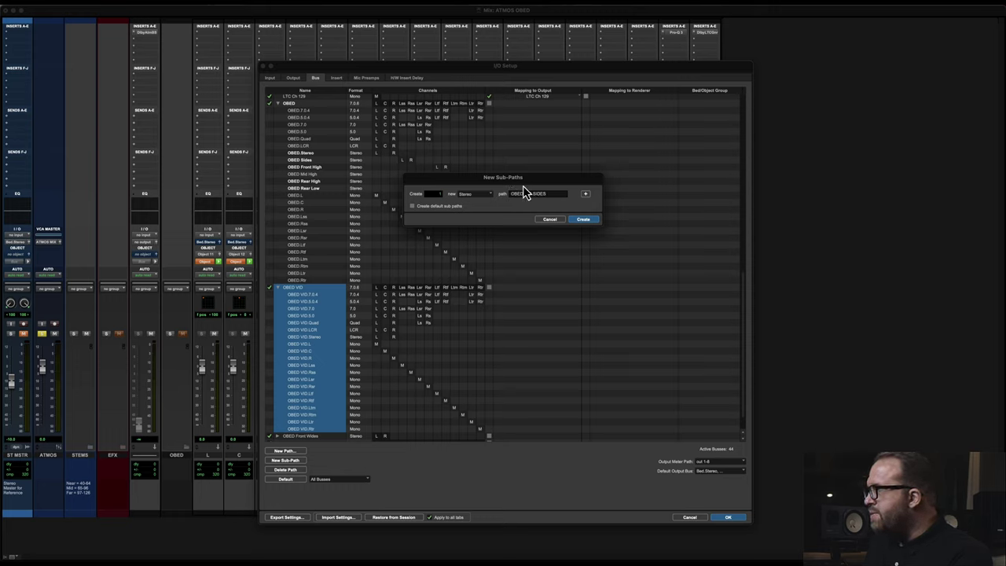
click(447, 207)
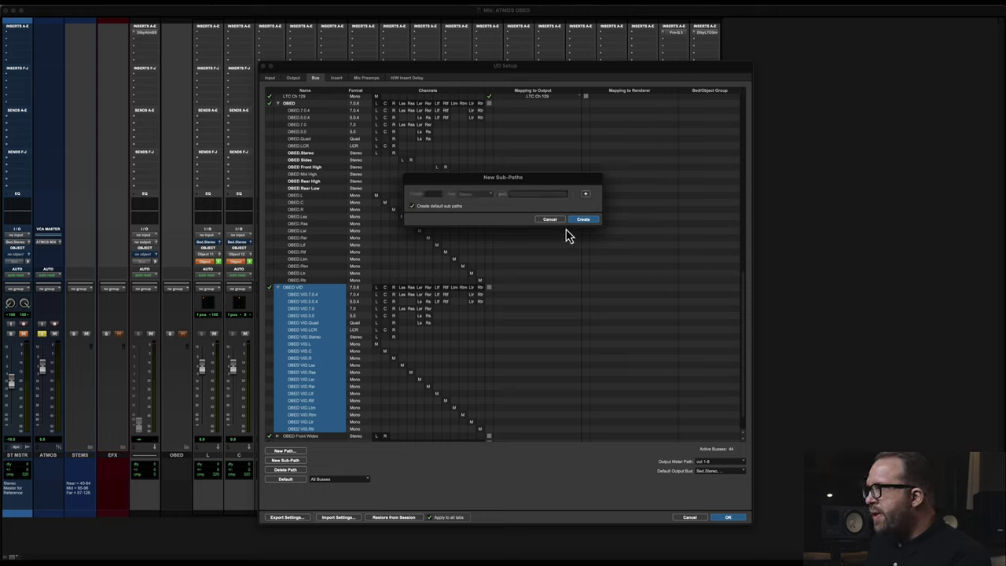
click(455, 207)
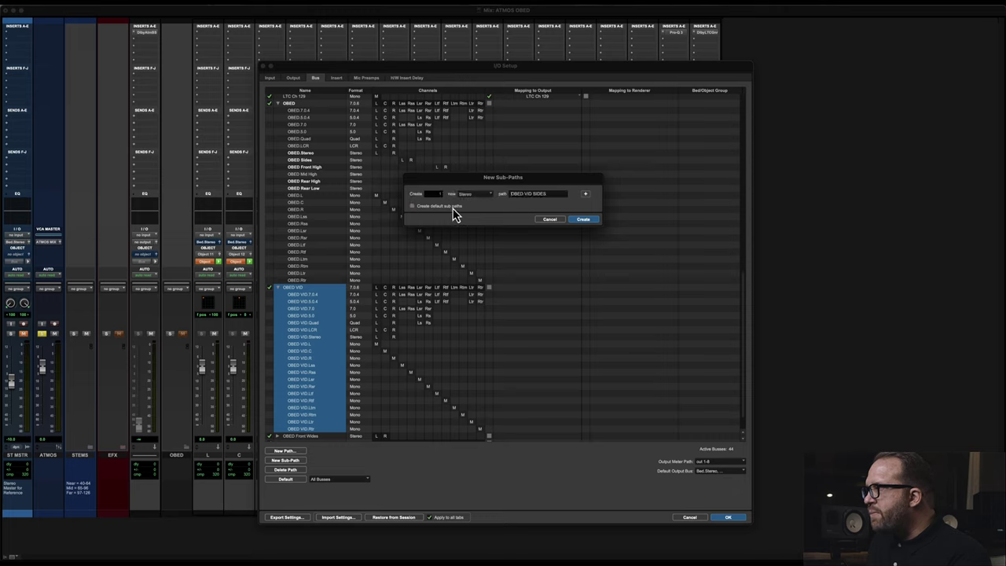
click(583, 220)
click(314, 438)
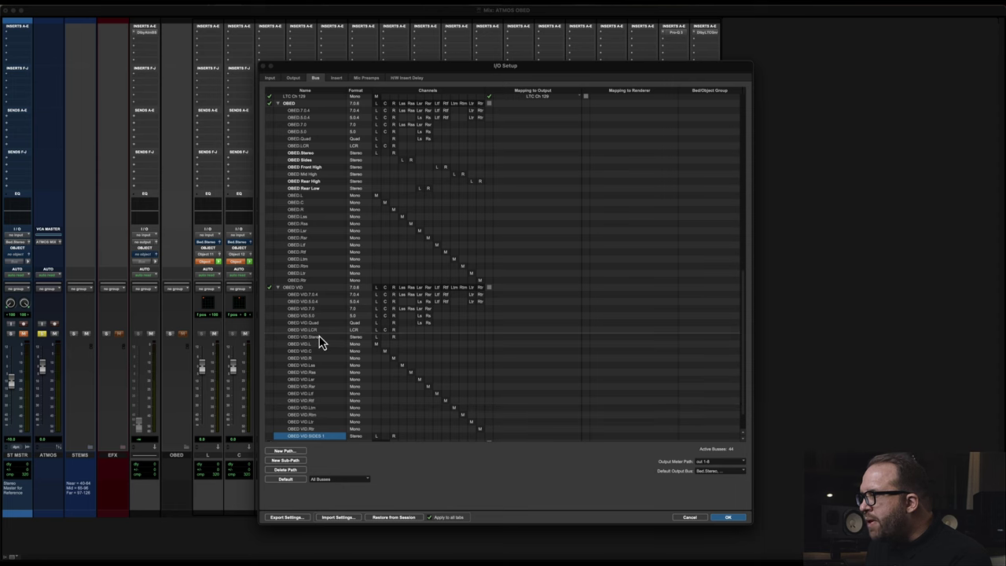
- Select every bus path and collapse all the Object sub-paths
scroll(320, 342, down, 15)
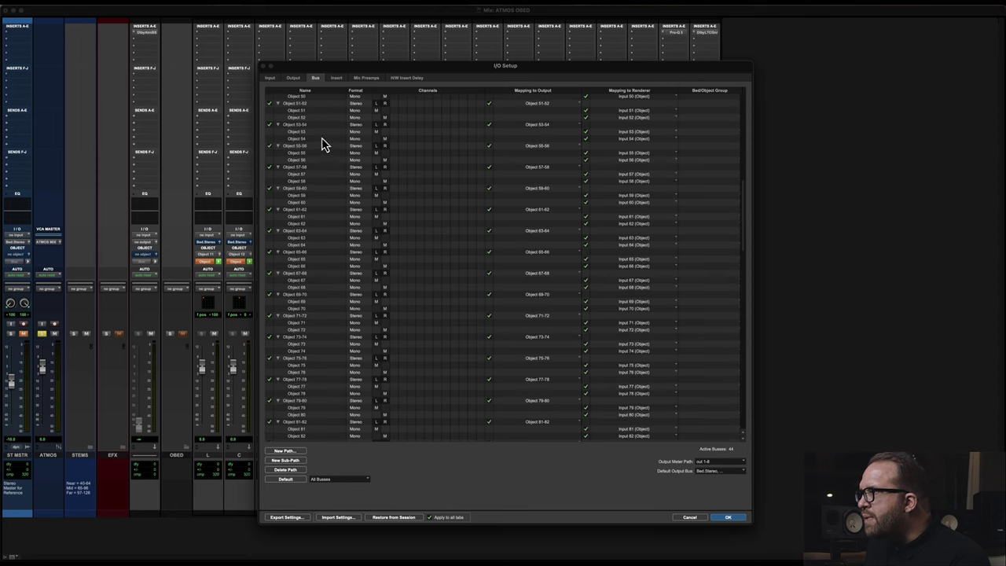
scroll(411, 218, down, 10)
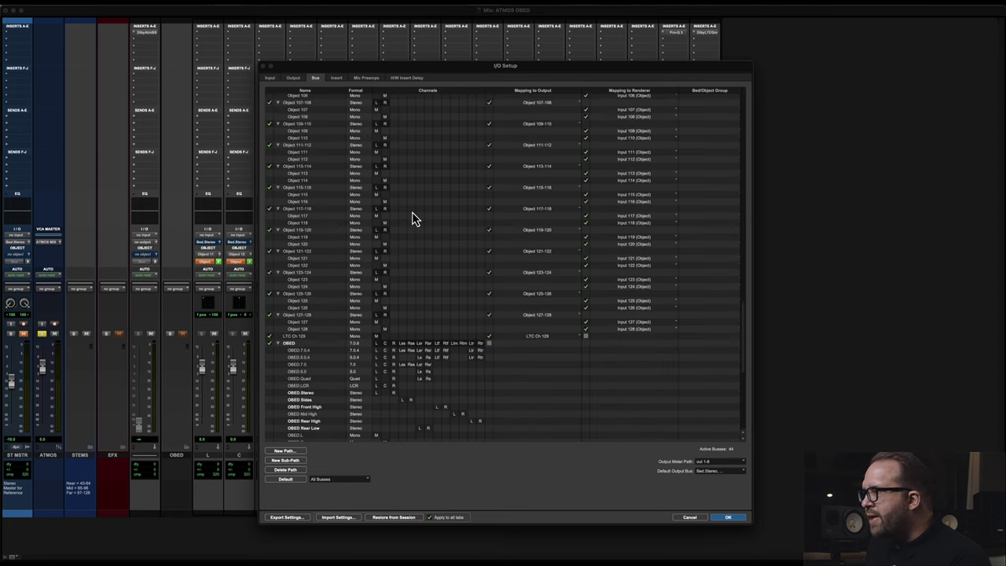
click(298, 319)
scroll(277, 348, up, 12)
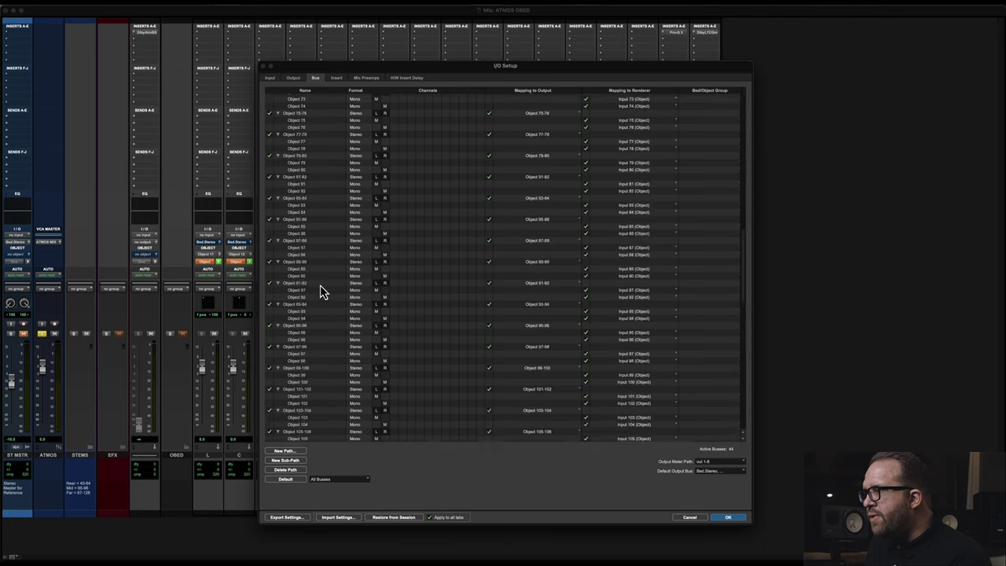
scroll(283, 162, up, 10)
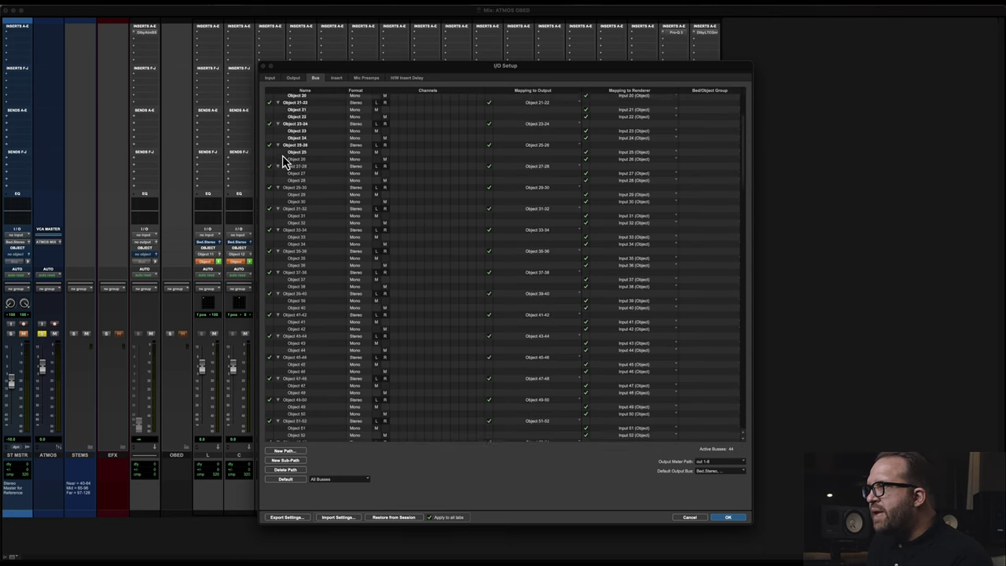
key(super+a)
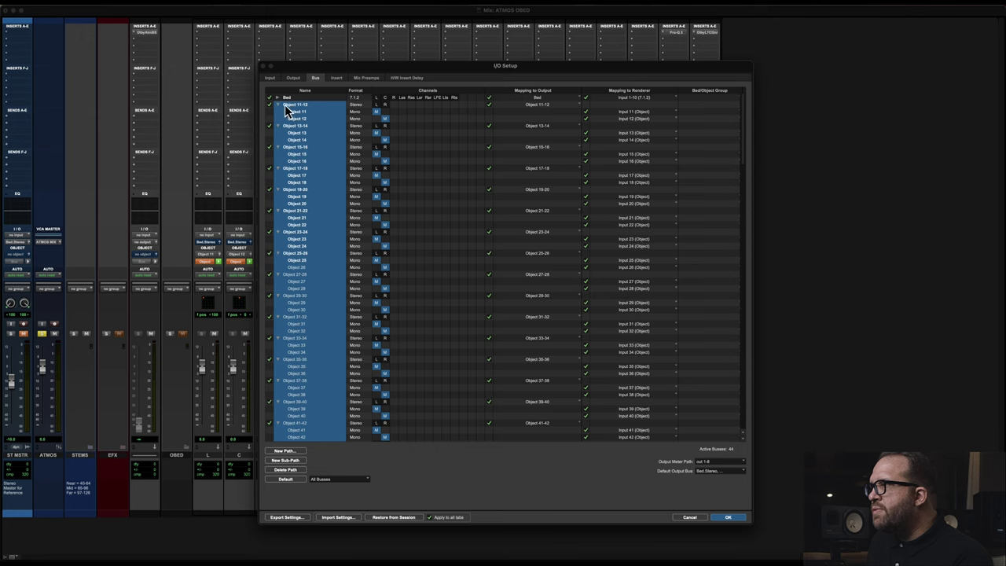
alt+click(277, 105)
scroll(331, 220, down, 15)
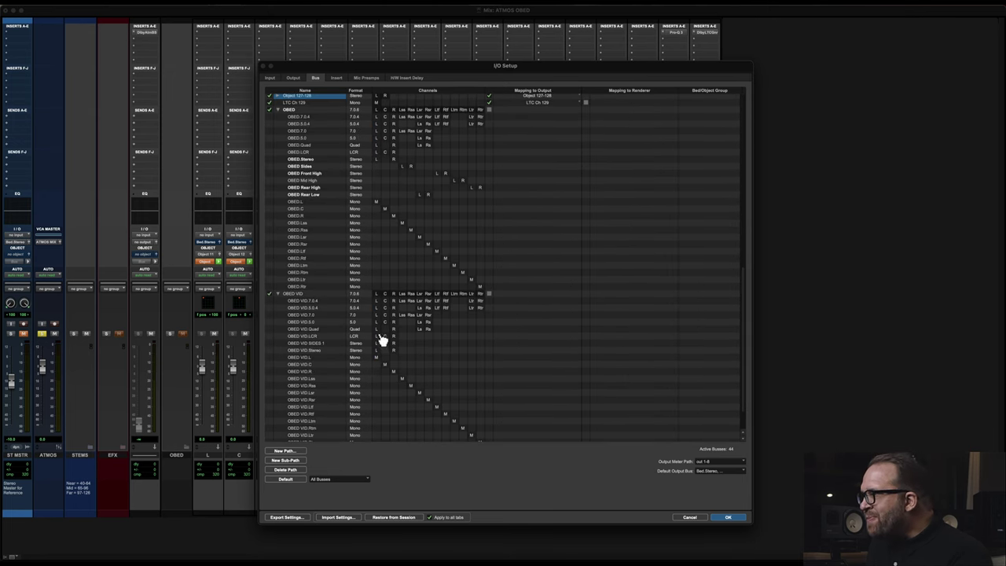
- Put OBED VID SIDES 1 on OBED Sides' side-surround channels and move OBED VID.Stereo above it
click(320, 346)
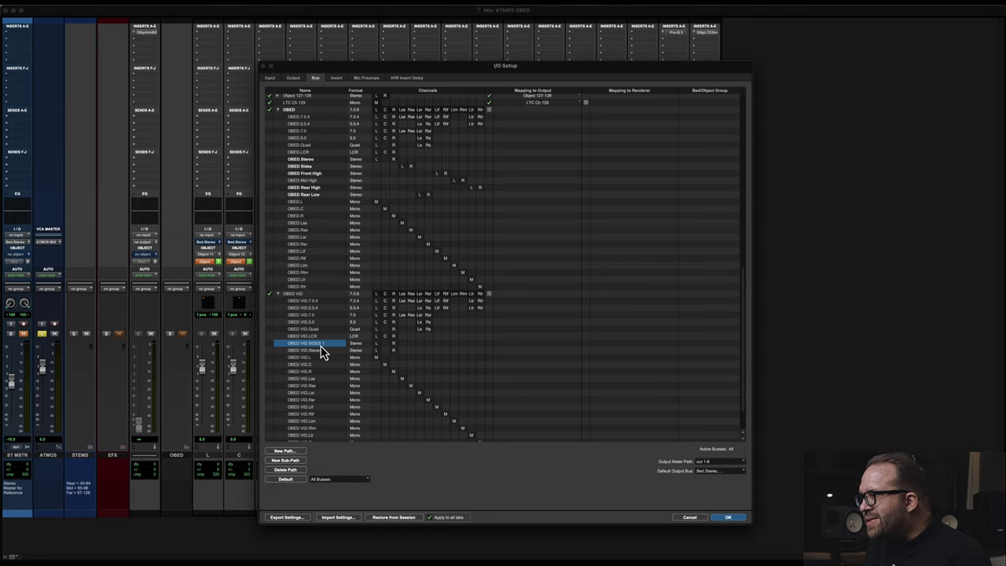
super+click(317, 167)
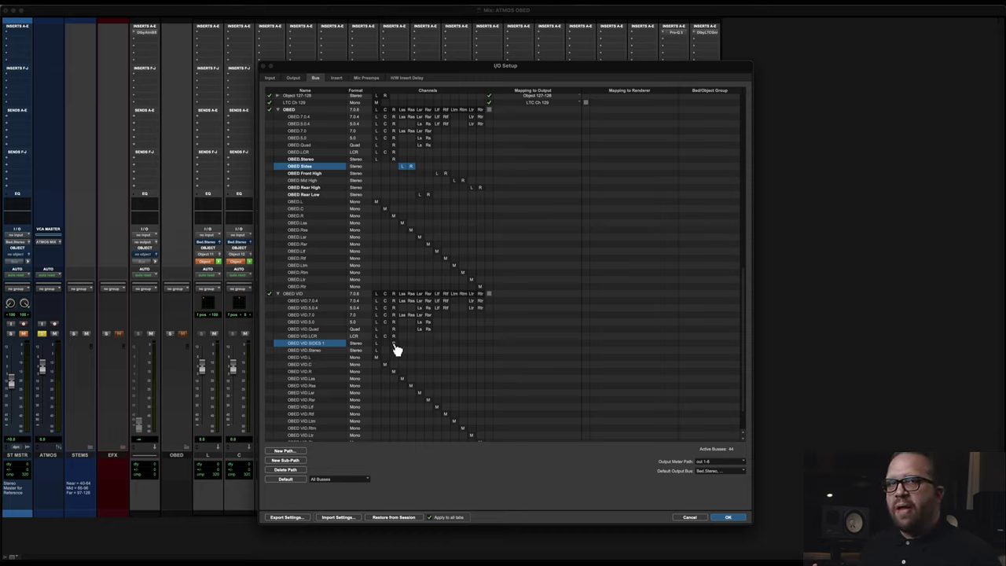
drag(395, 346, 415, 349)
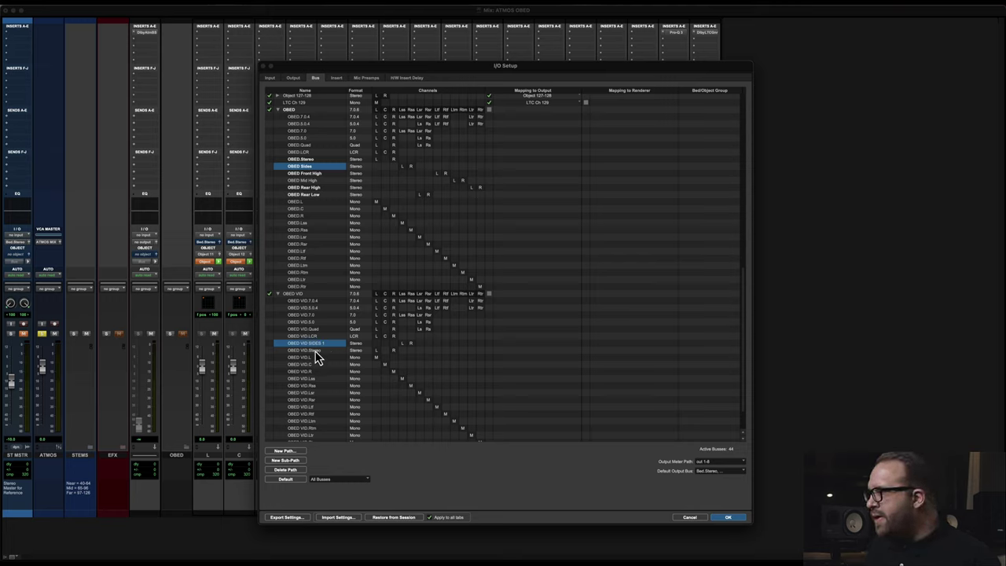
click(318, 351)
drag(316, 352, 323, 340)
click(319, 351)
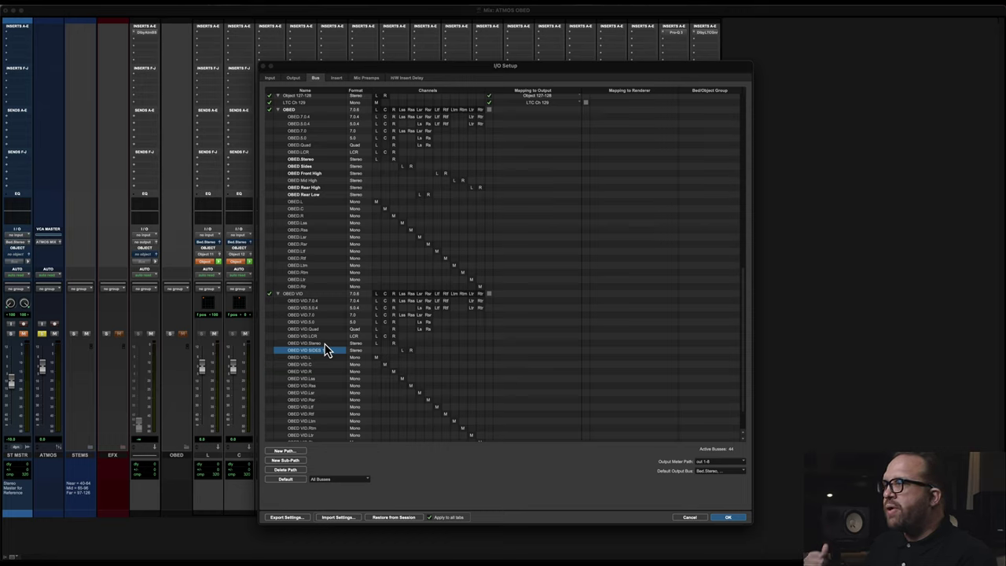
- Create four stereo sub-paths, OBED VID 1 through 4, under the OBED VID bus
click(288, 462)
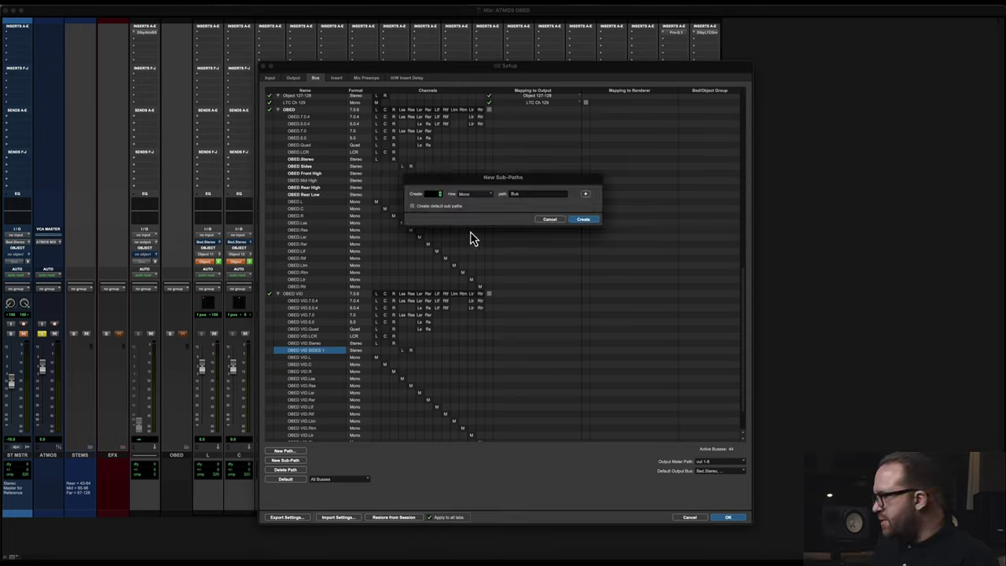
click(481, 195)
click(484, 206)
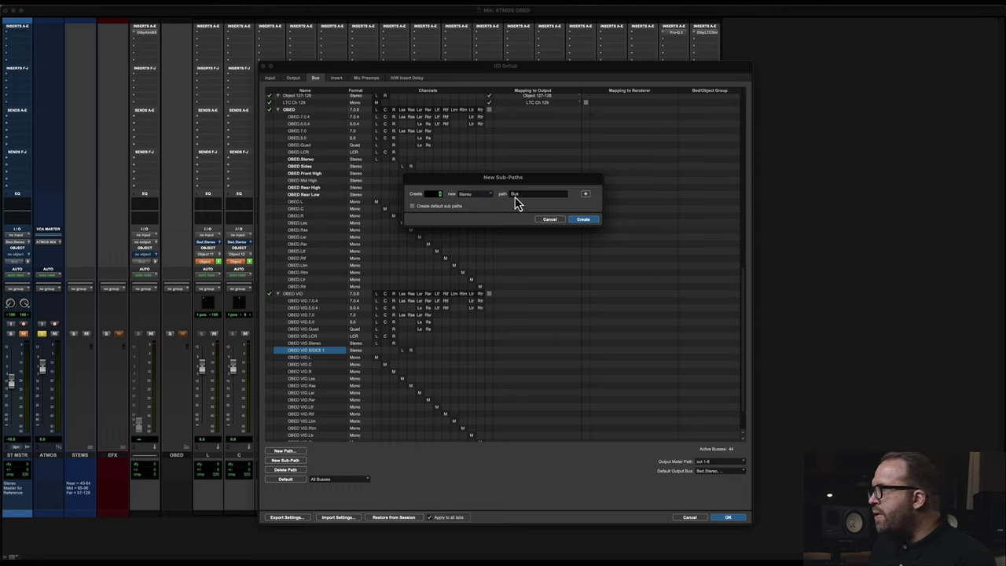
double_click(516, 193)
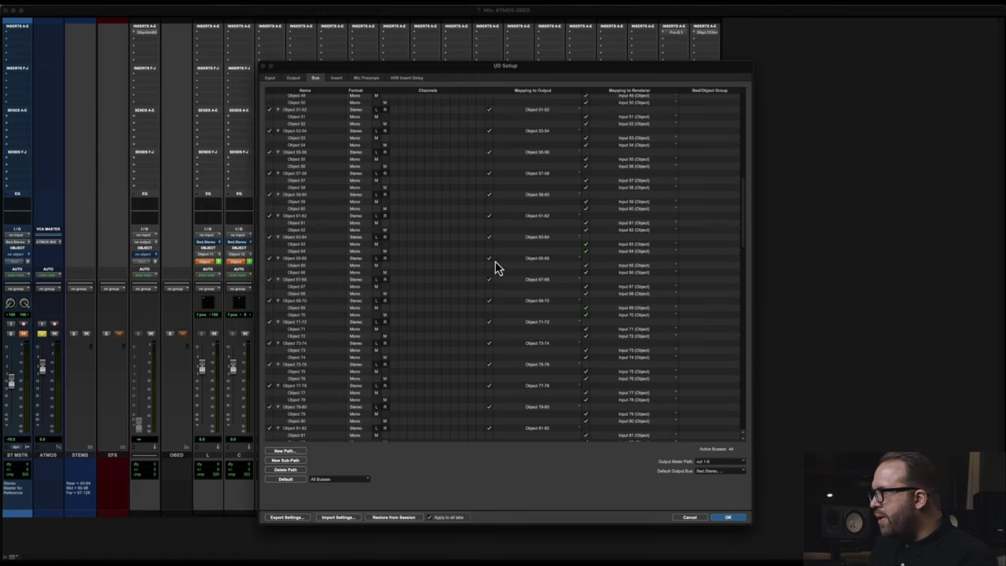
scroll(368, 353, down, 5)
- Rename OBED VID 1 to OBED VID FRONT HIGH and match its channels to OBED Front High
scroll(423, 258, down, 10)
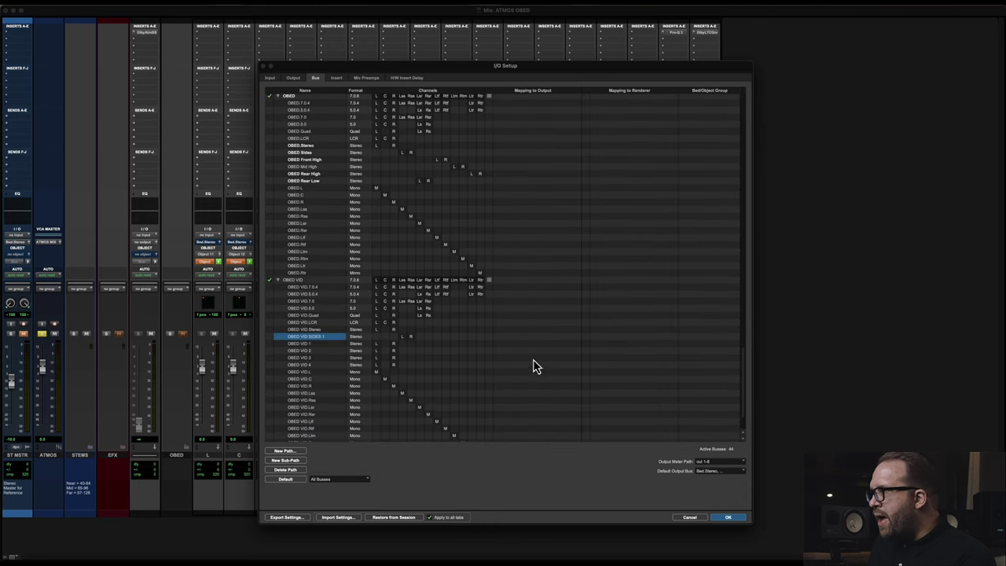
click(318, 344)
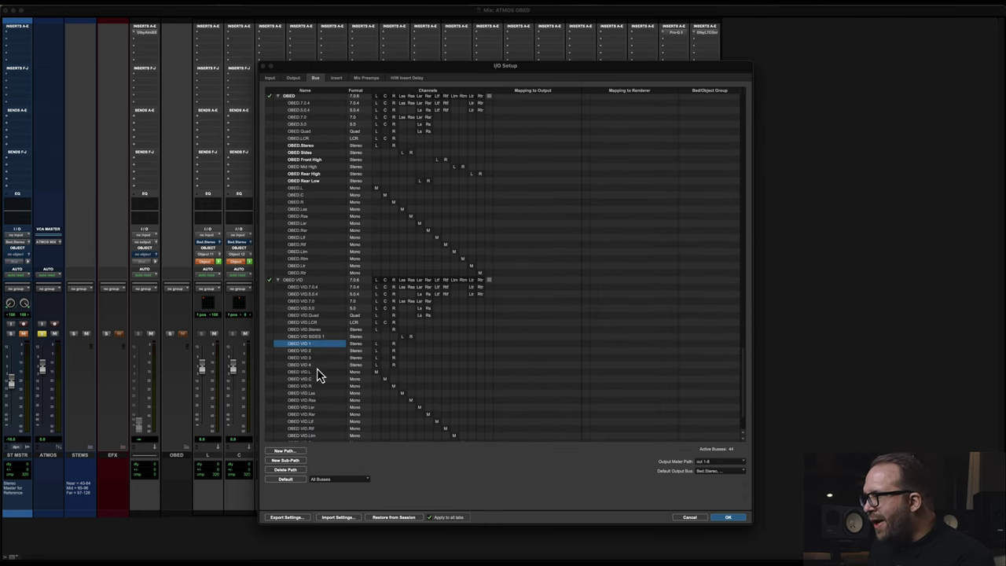
shift+click(317, 366)
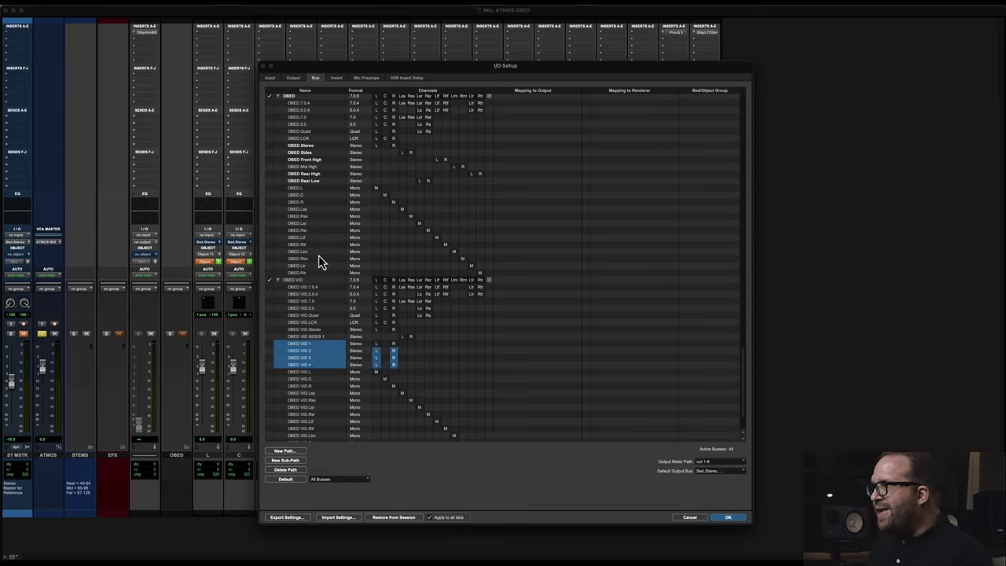
double_click(311, 345)
click(310, 344)
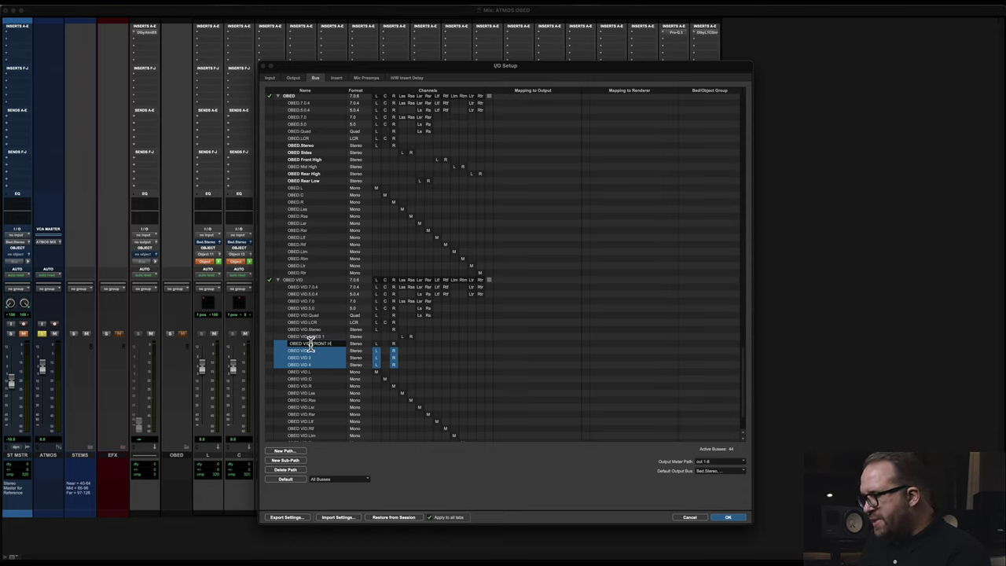
key(Return)
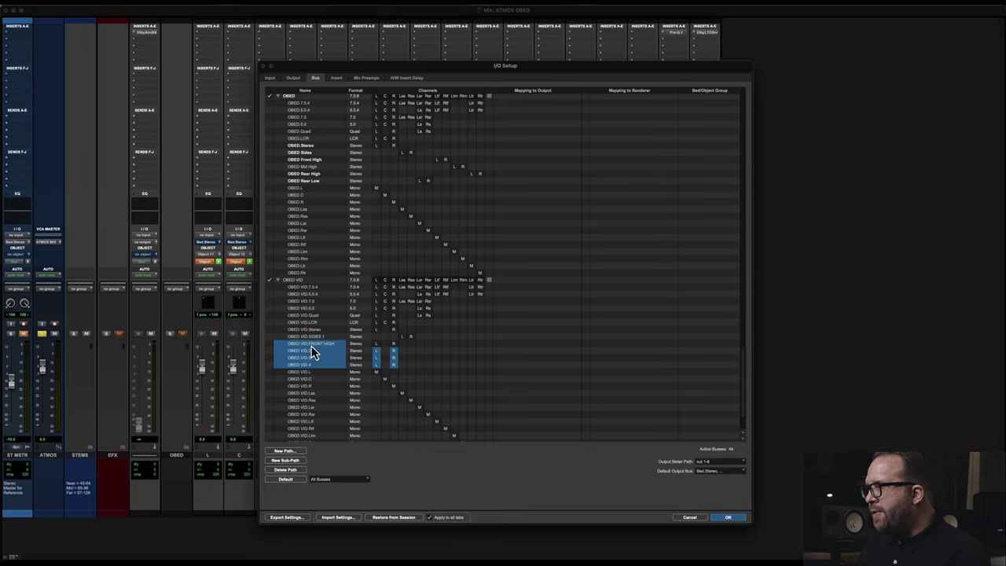
click(395, 352)
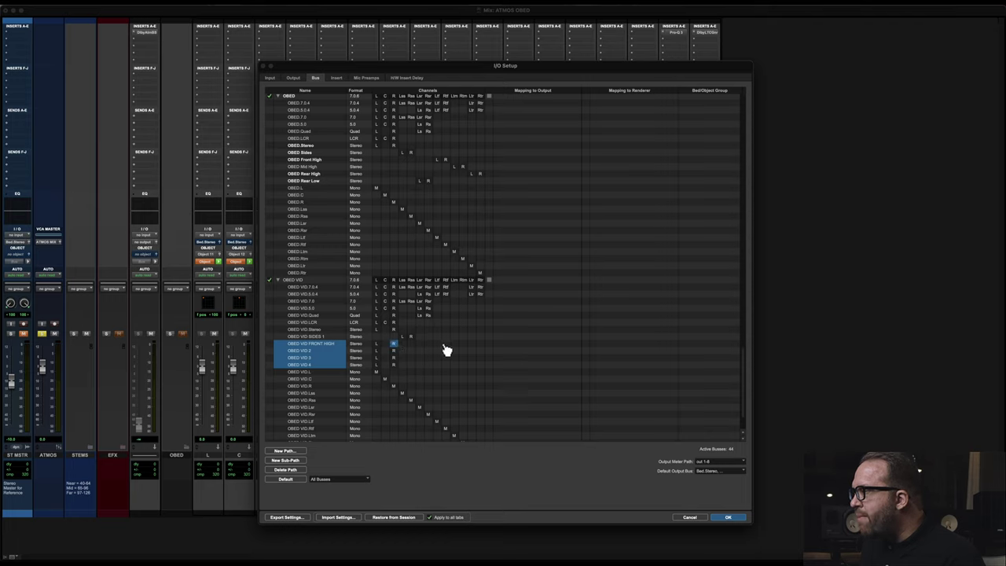
drag(445, 349, 445, 348)
drag(385, 349, 438, 351)
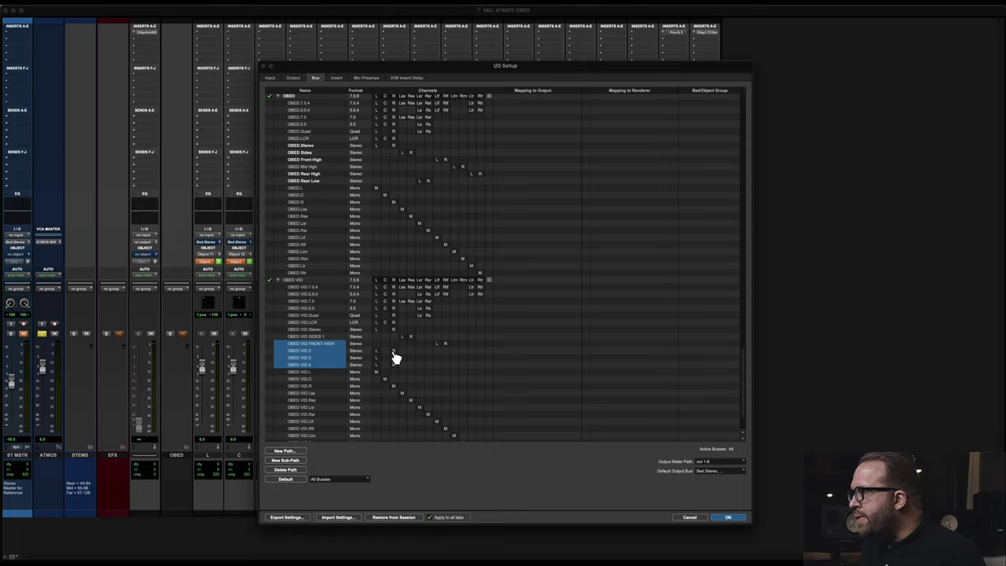
- Rename the other three sub-paths OBED VID MID HIGH, REAR HIGH and REAR LOW
double_click(326, 349)
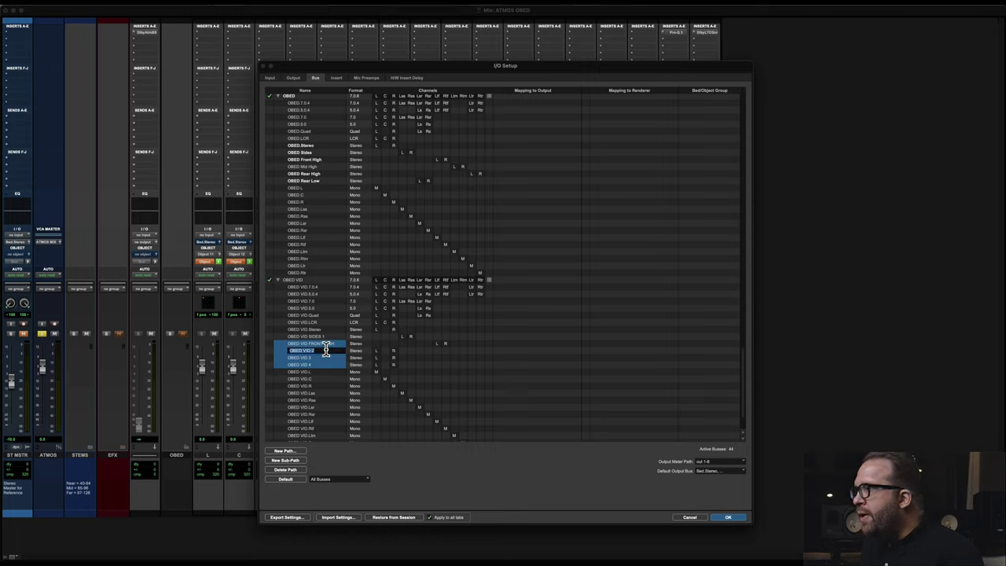
key(Right)
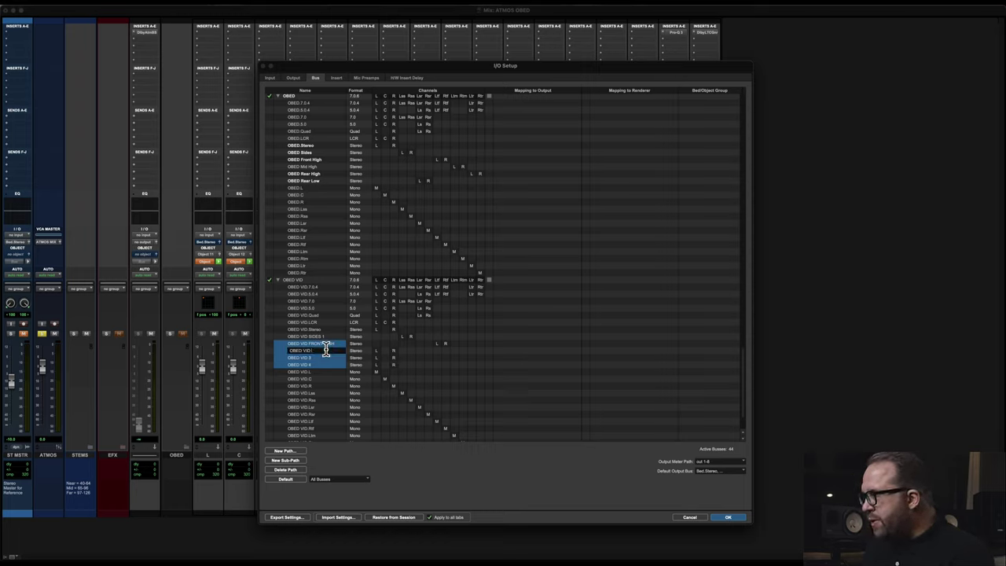
text(MID HIGH)
key(Return)
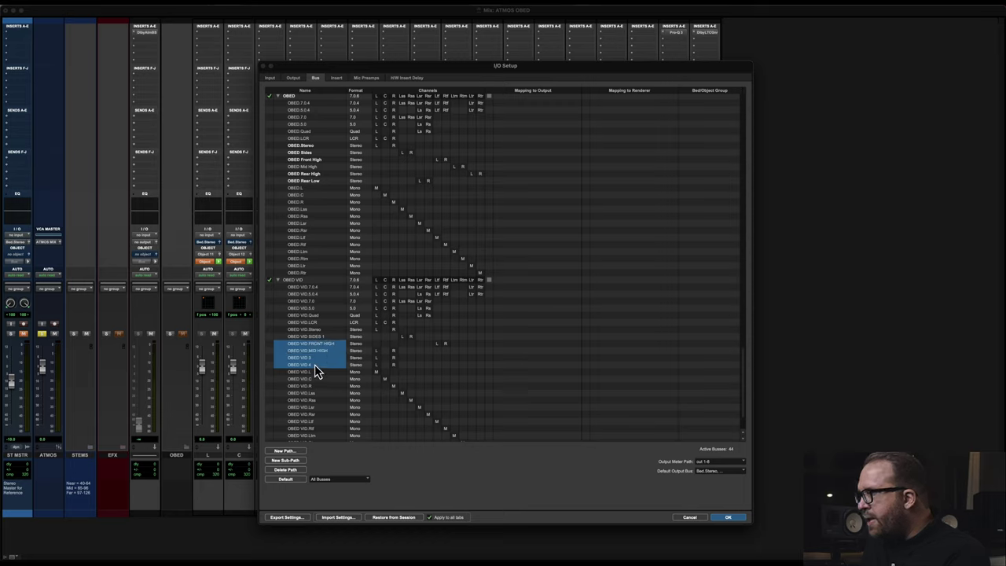
double_click(313, 357)
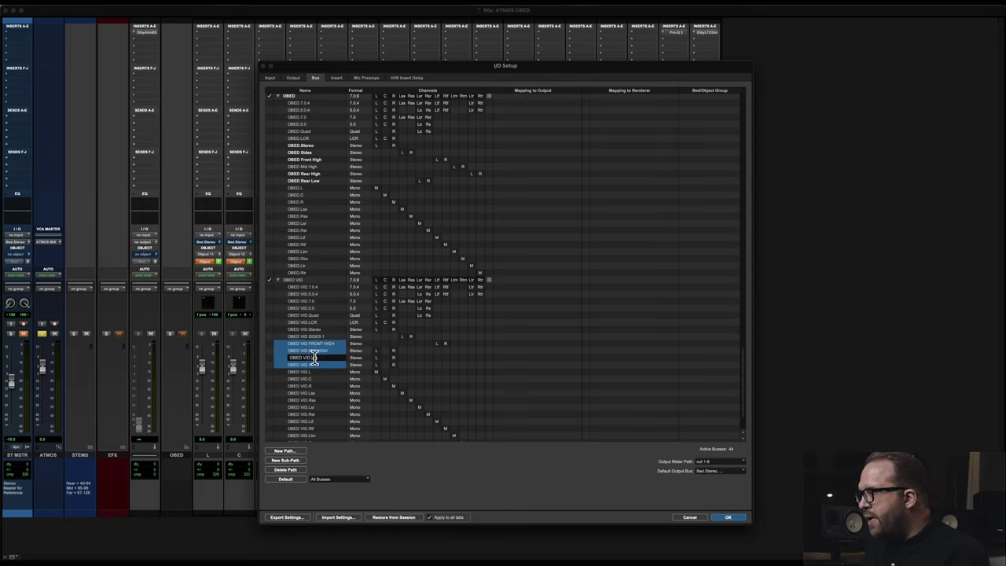
text(REAR HI)
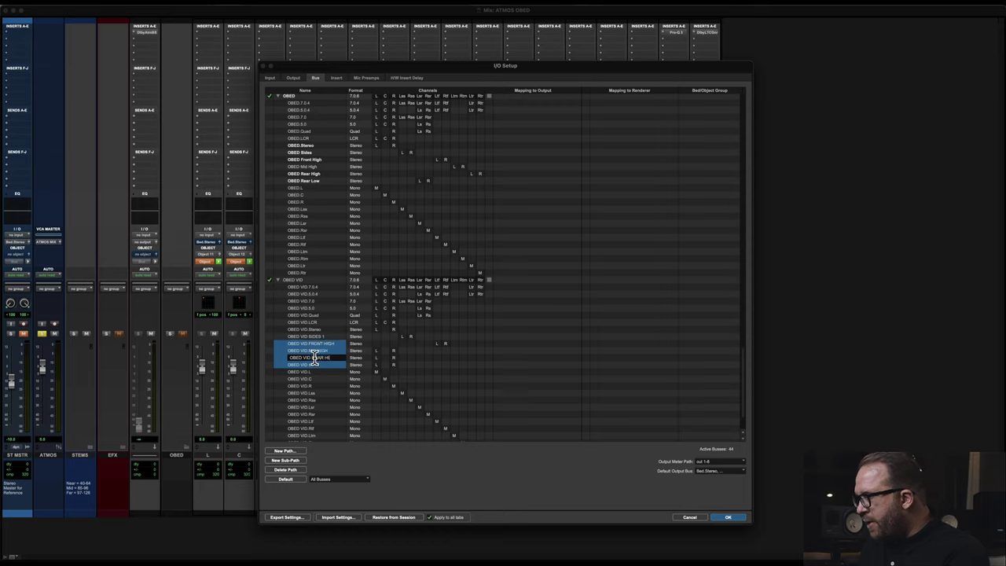
text(GH)
key(Return)
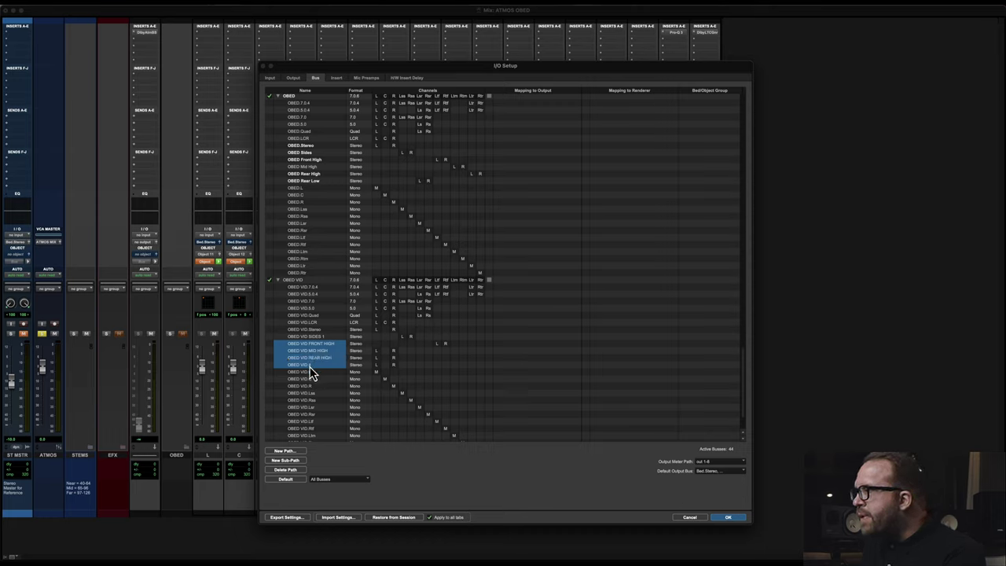
double_click(310, 364)
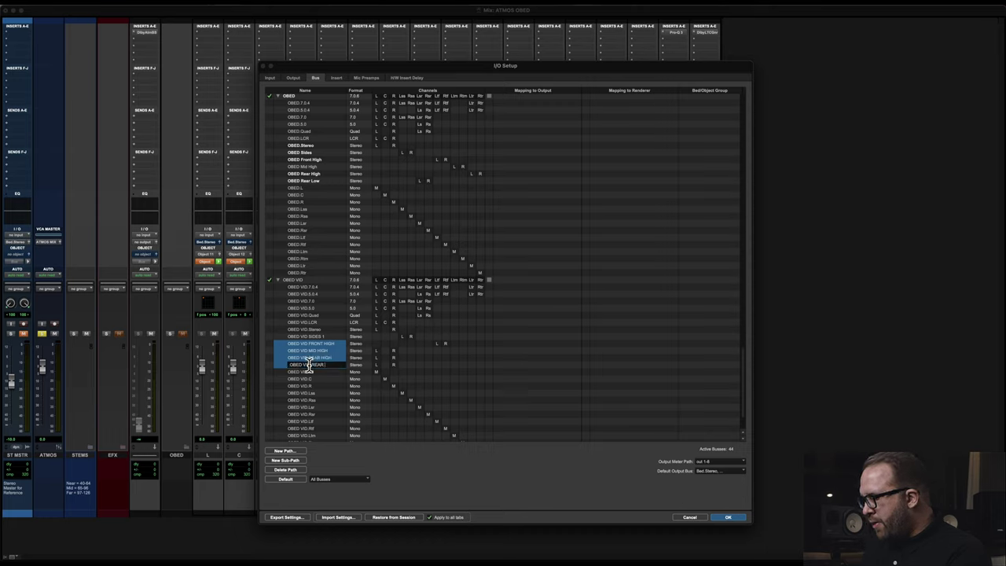
text(REAR LOW)
key(Return)
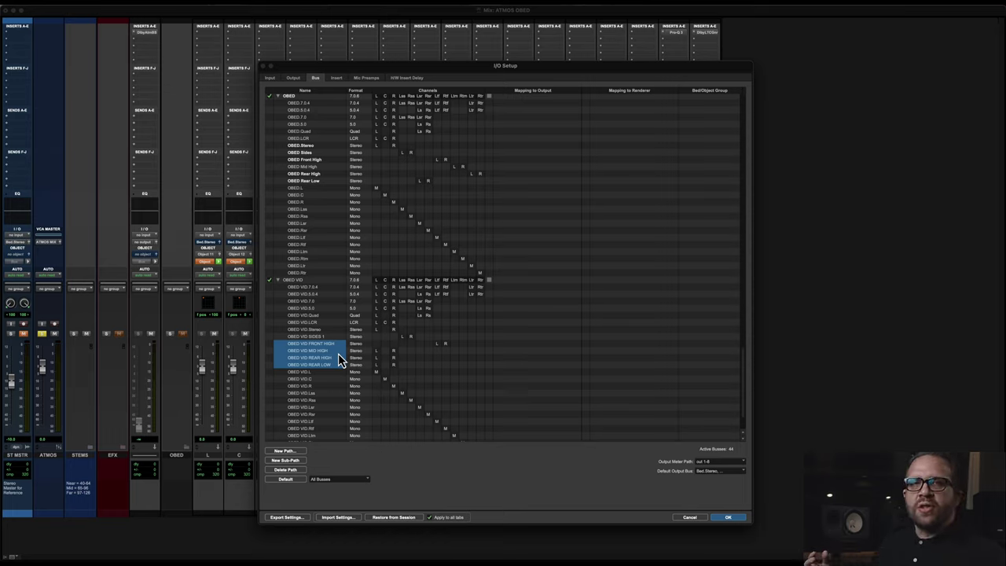
- Reassign the L/R cells of MID HIGH and REAR LOW, and REAR HIGH's left cell, in the channel grid
click(394, 352)
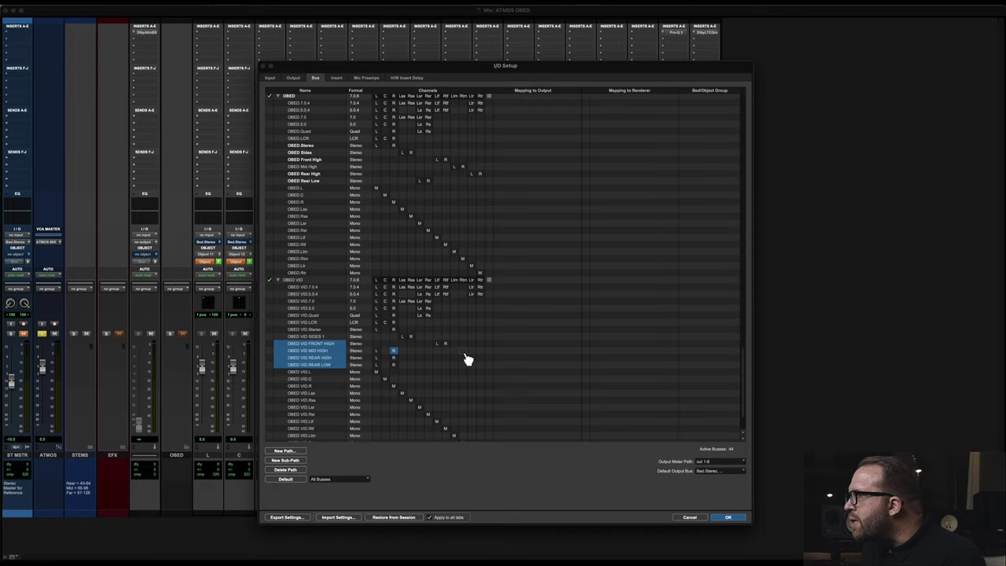
click(377, 351)
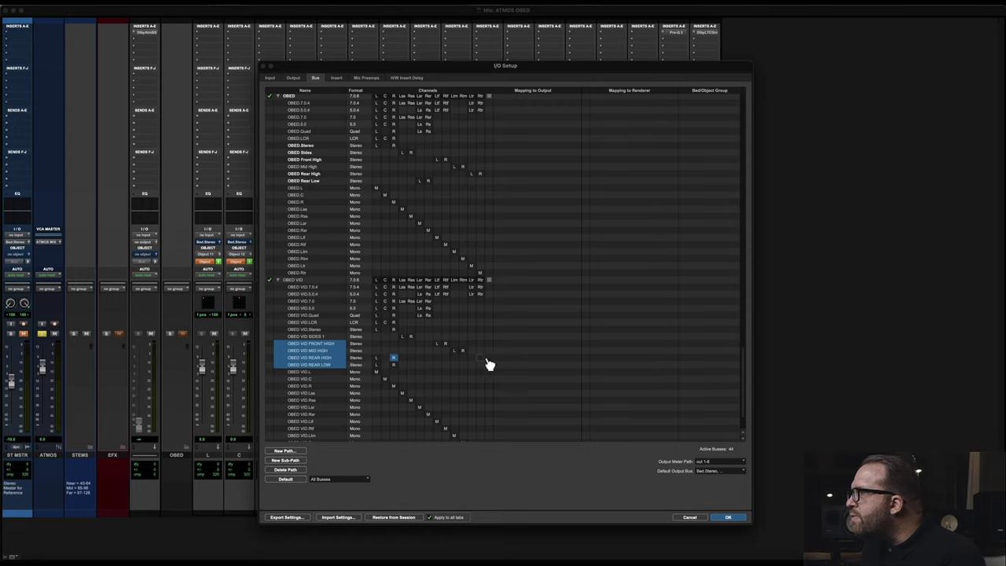
click(377, 358)
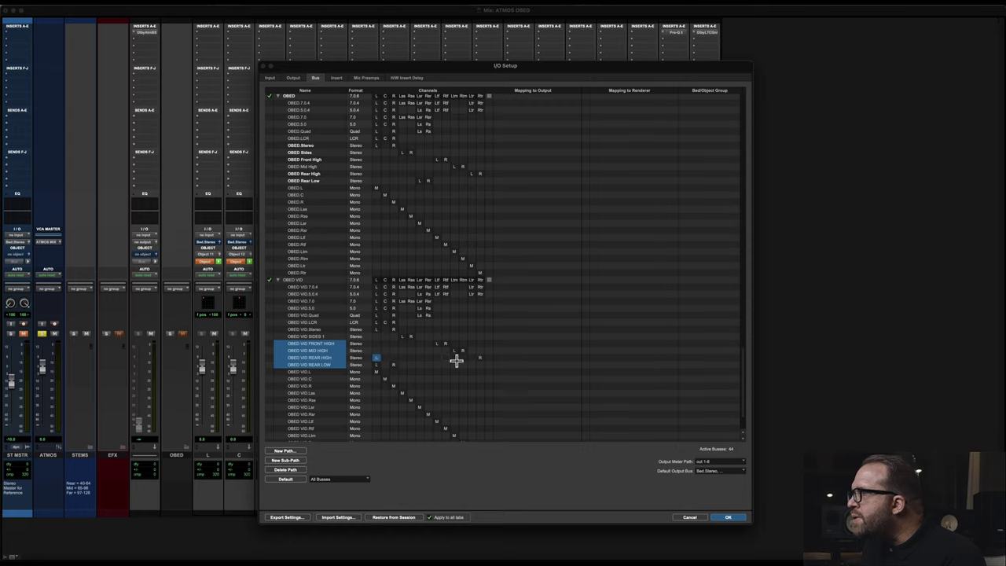
click(394, 366)
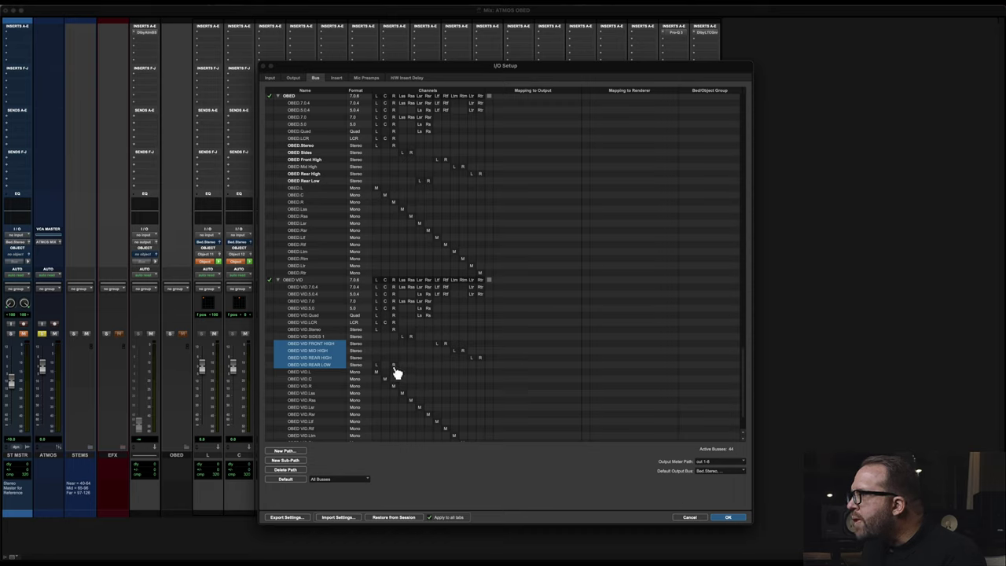
click(411, 367)
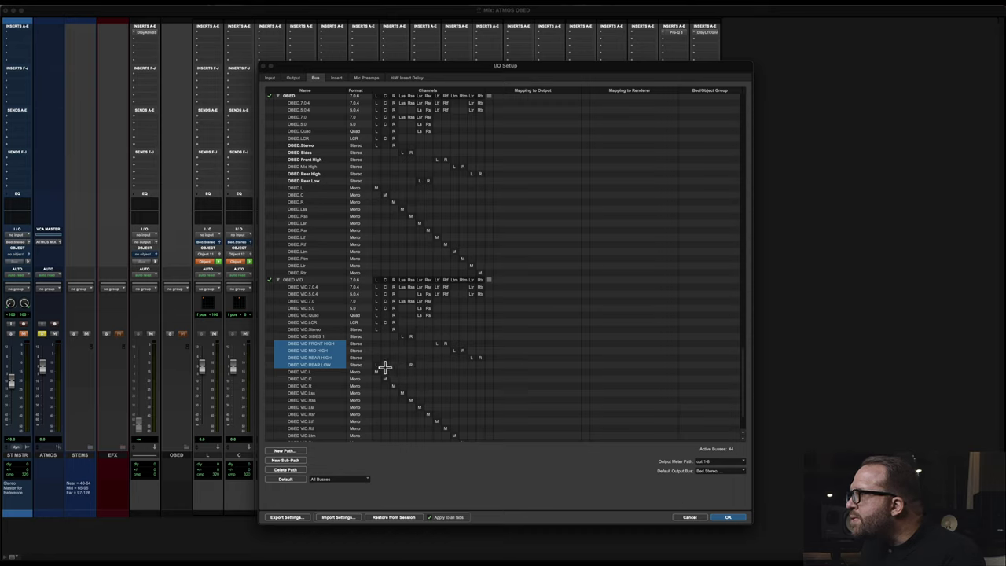
click(376, 366)
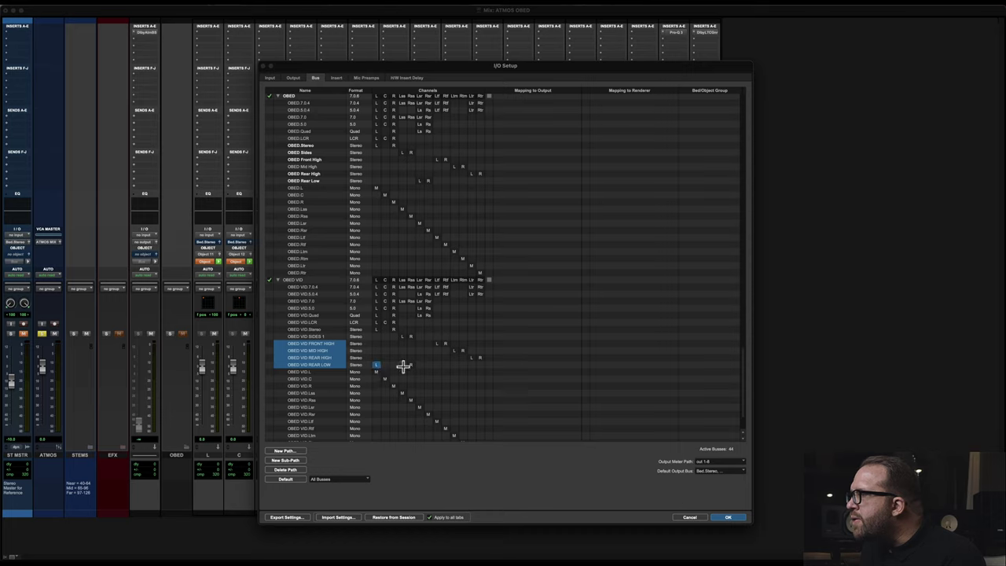
click(403, 365)
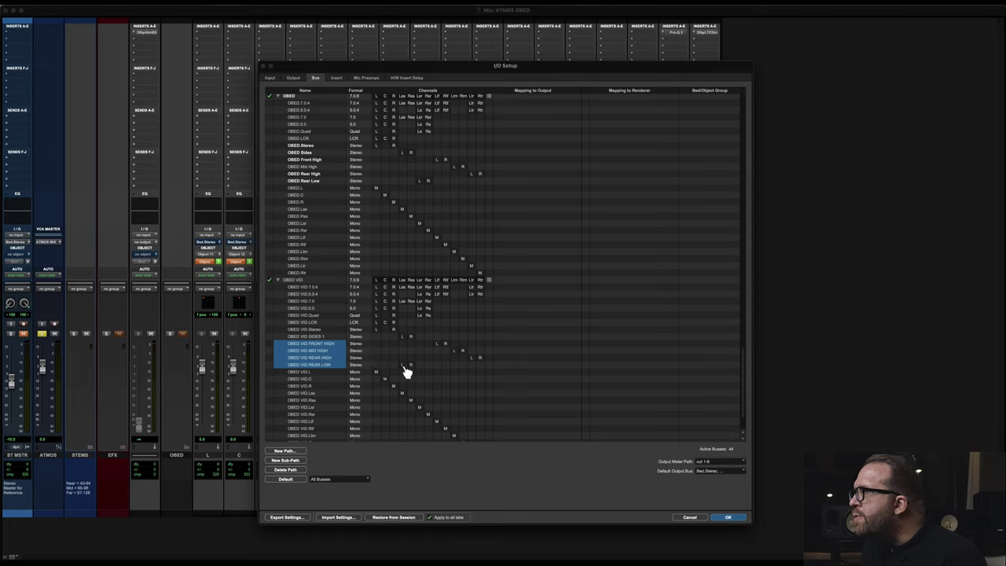
- Compare each OBED VID sub-path's channel grid with its OBED counterpart, from Stereo through Rear Low
click(316, 146)
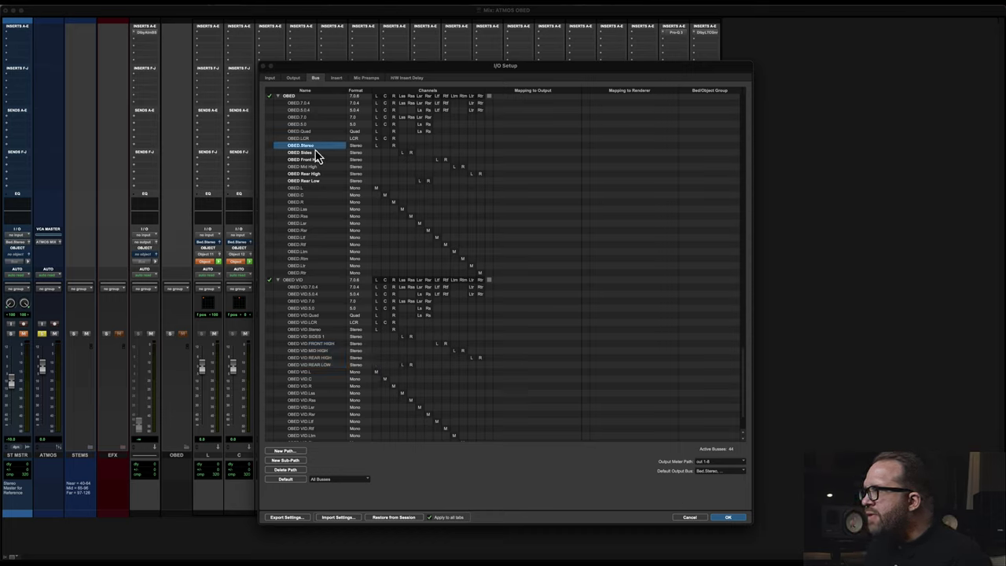
super+click(321, 331)
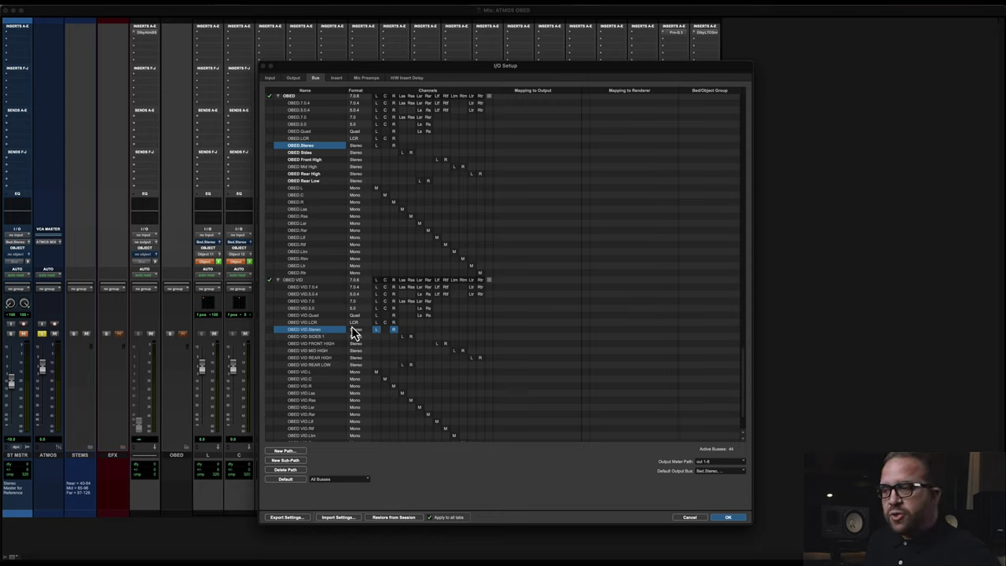
click(321, 338)
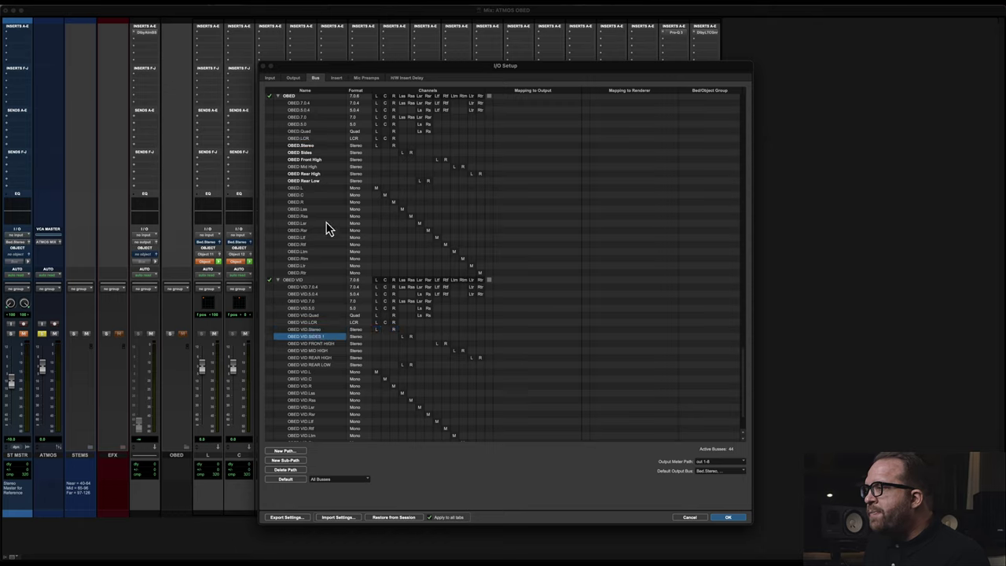
super+click(321, 154)
click(321, 161)
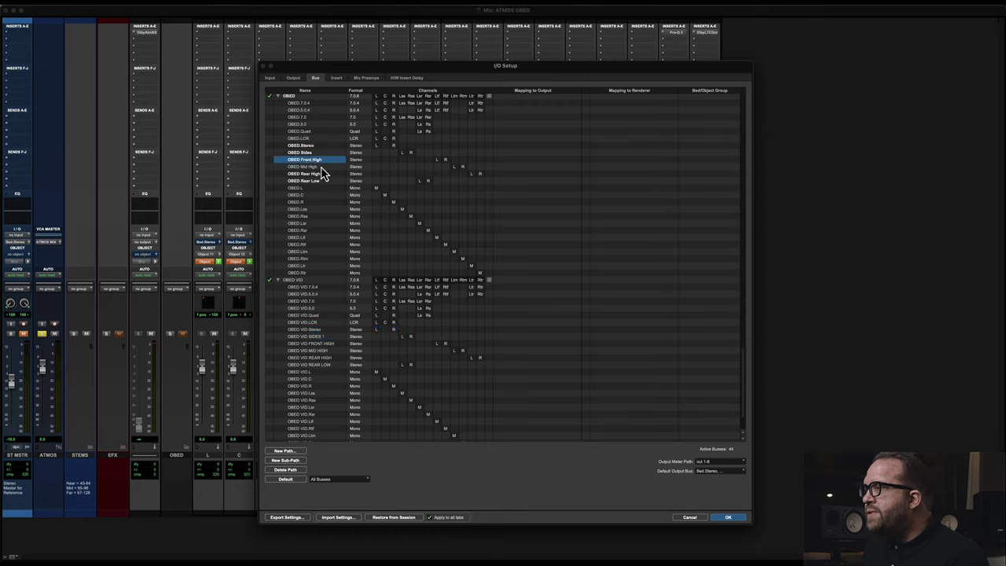
super+click(333, 344)
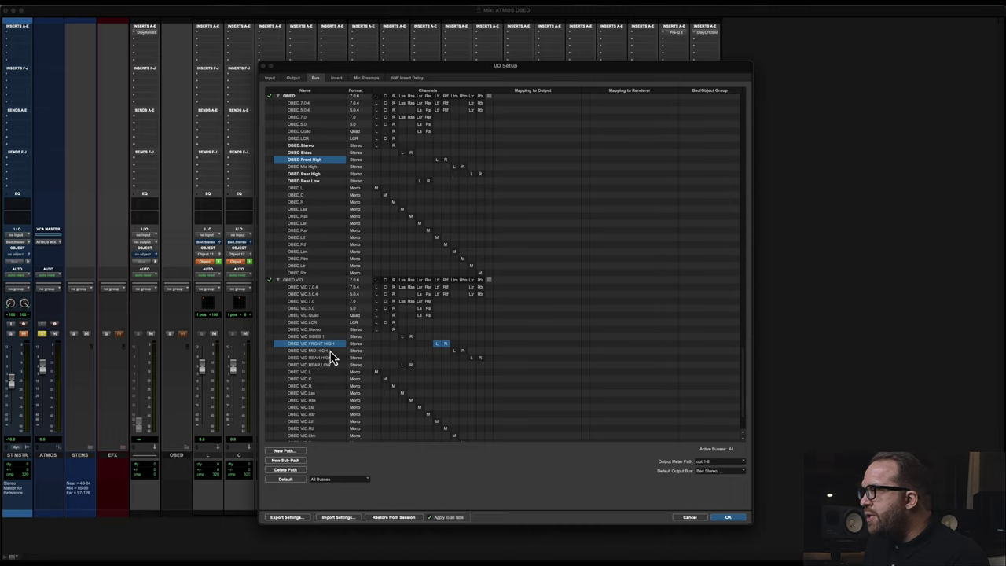
click(333, 351)
super+click(324, 166)
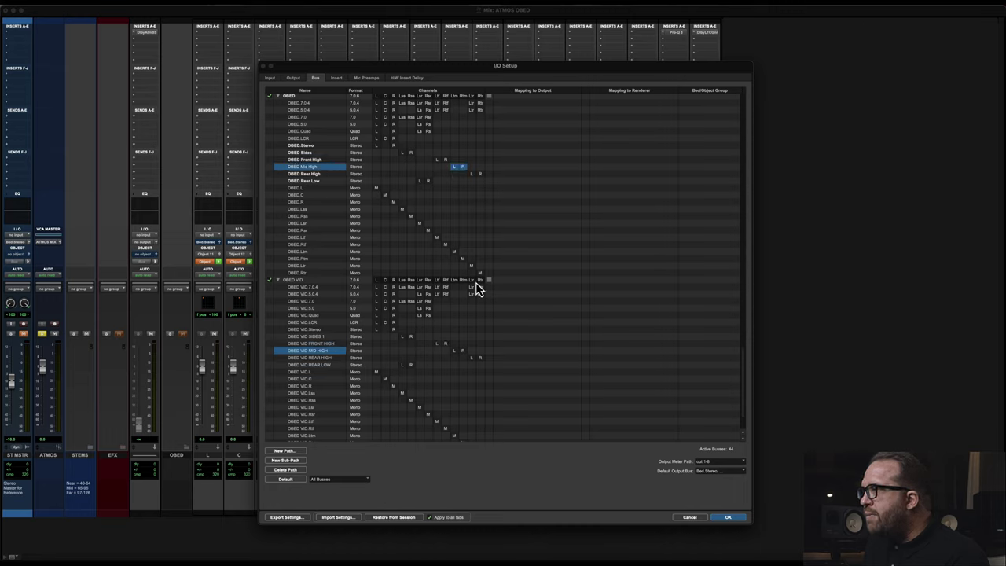
click(329, 358)
super+click(321, 175)
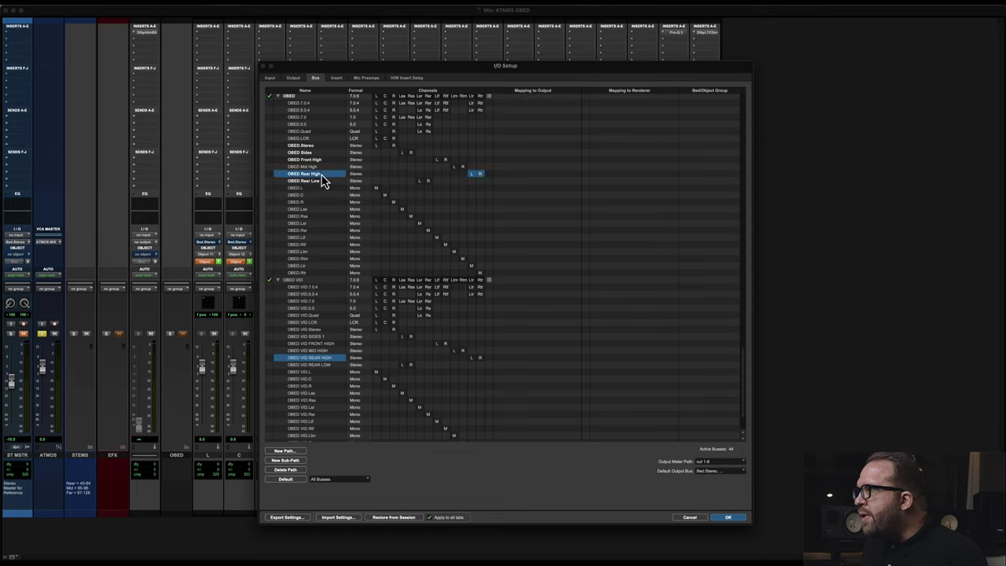
click(329, 365)
super+click(326, 182)
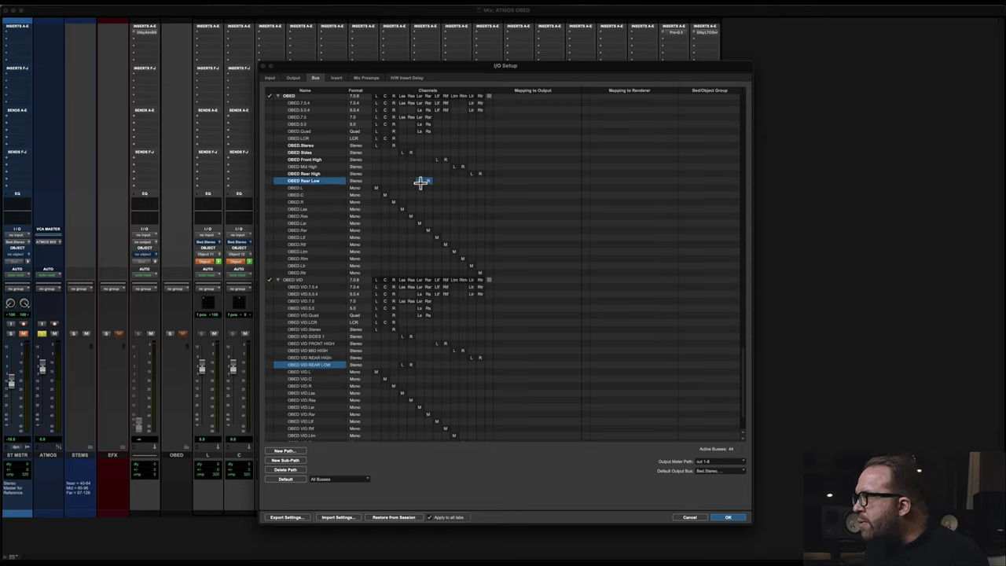
- Shift REAR LOW's L and R channels onto the same pair as OBED Rear Low
click(412, 366)
click(404, 365)
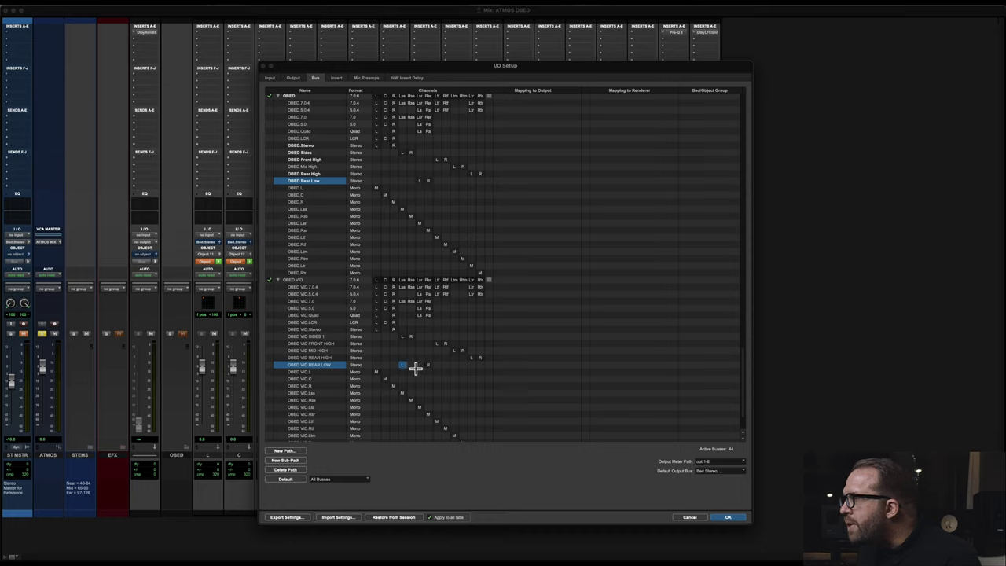
click(420, 366)
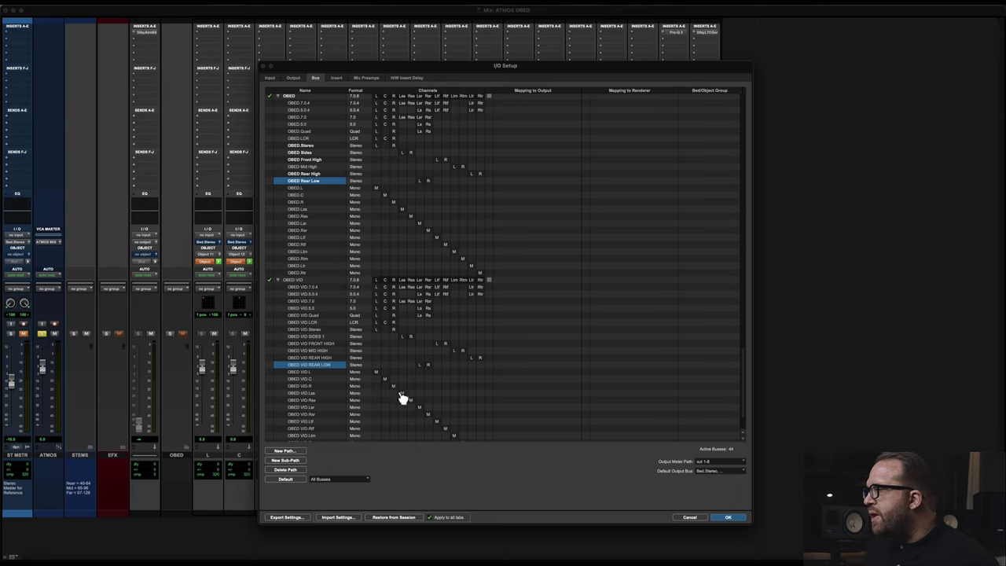
scroll(398, 352, down, 1)
scroll(398, 352, down, 1)
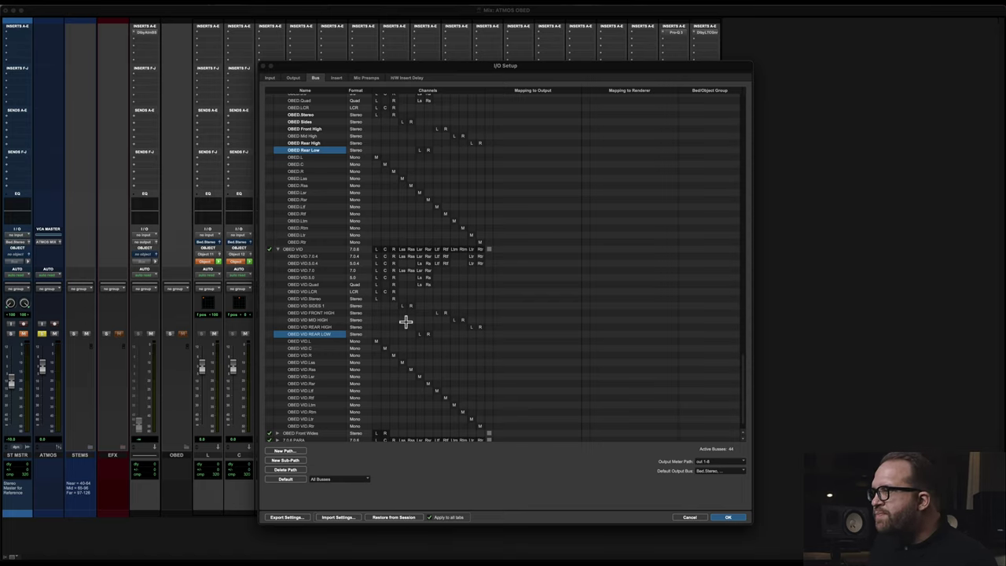
- Apply the I/O bus changes, then feed L, C and R from OBED VID.L, VID.C and VID.R
click(728, 517)
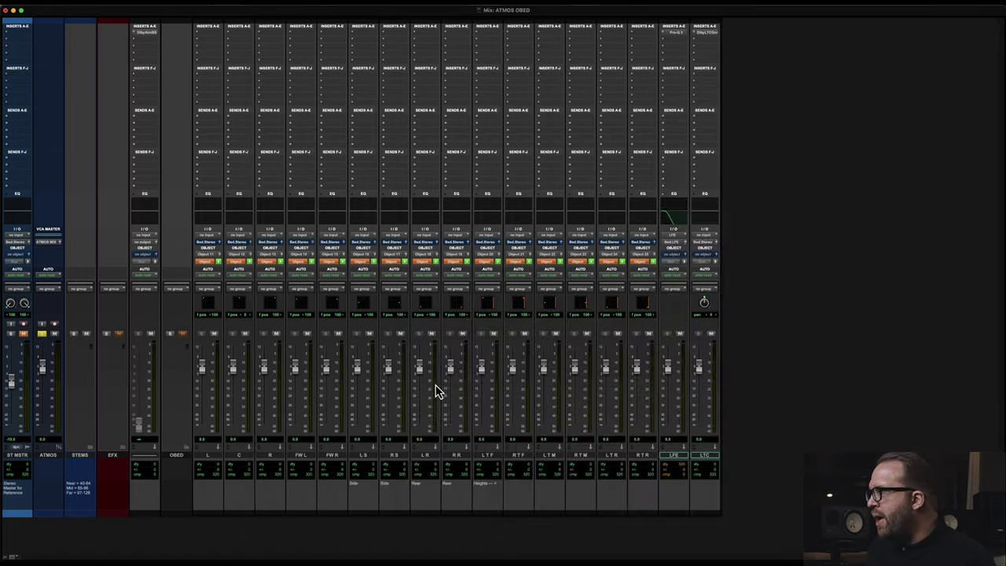
click(208, 236)
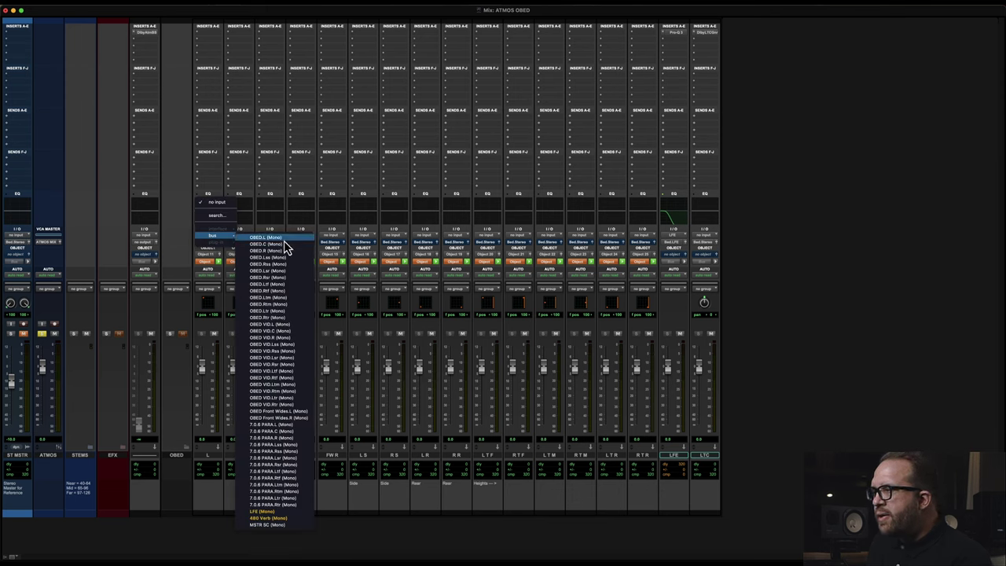
click(287, 329)
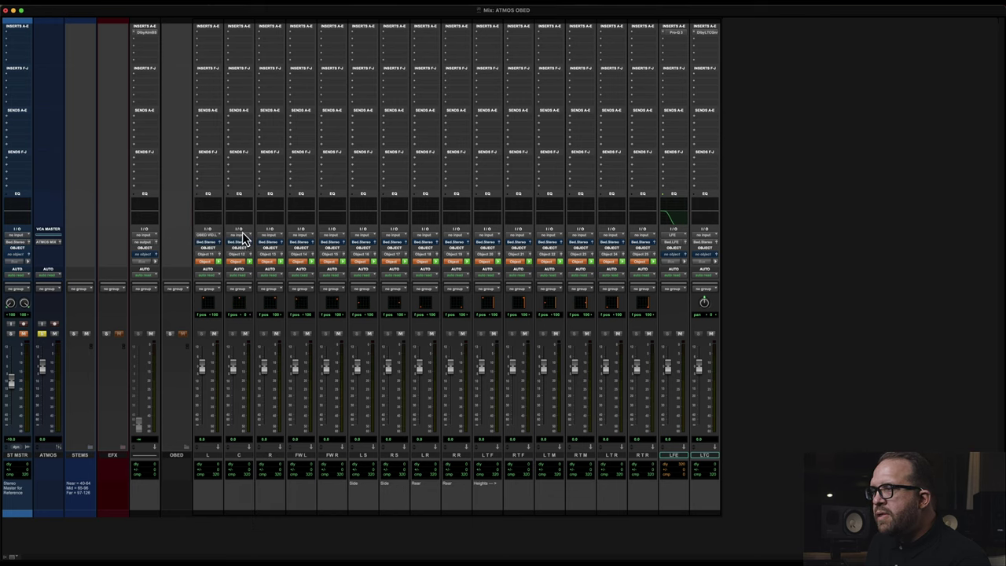
click(241, 236)
mouse_move(249, 239)
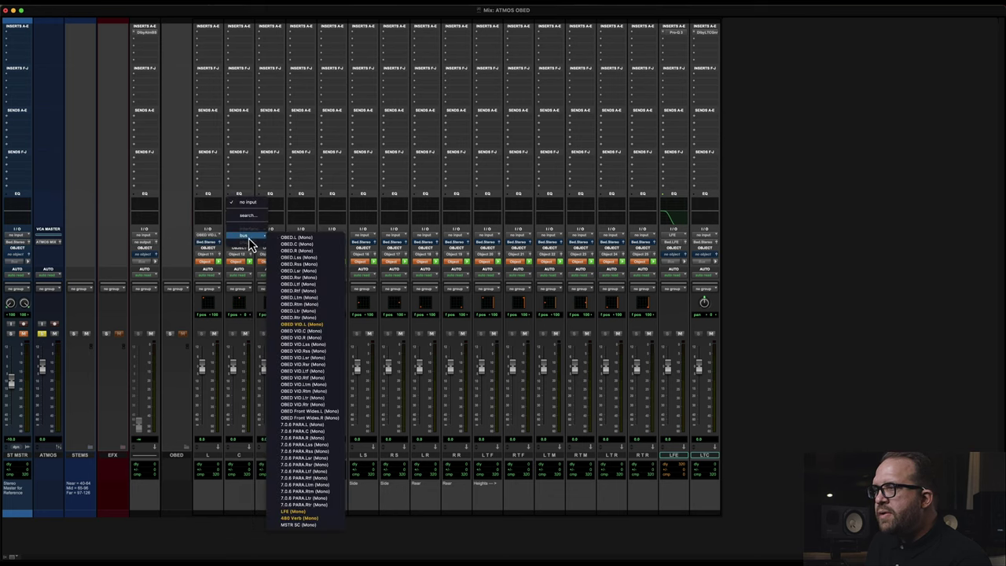
click(332, 331)
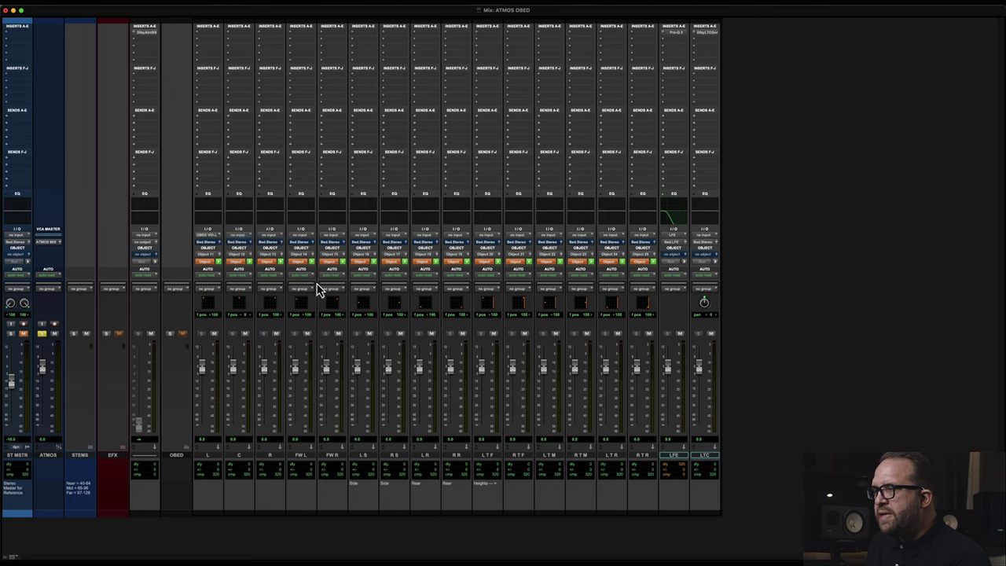
click(276, 234)
mouse_move(277, 236)
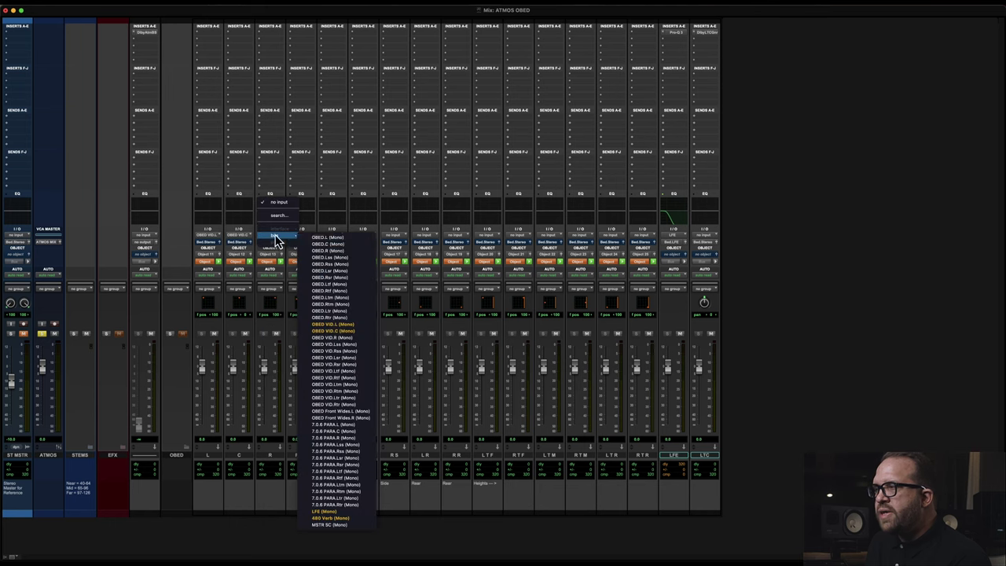
click(347, 338)
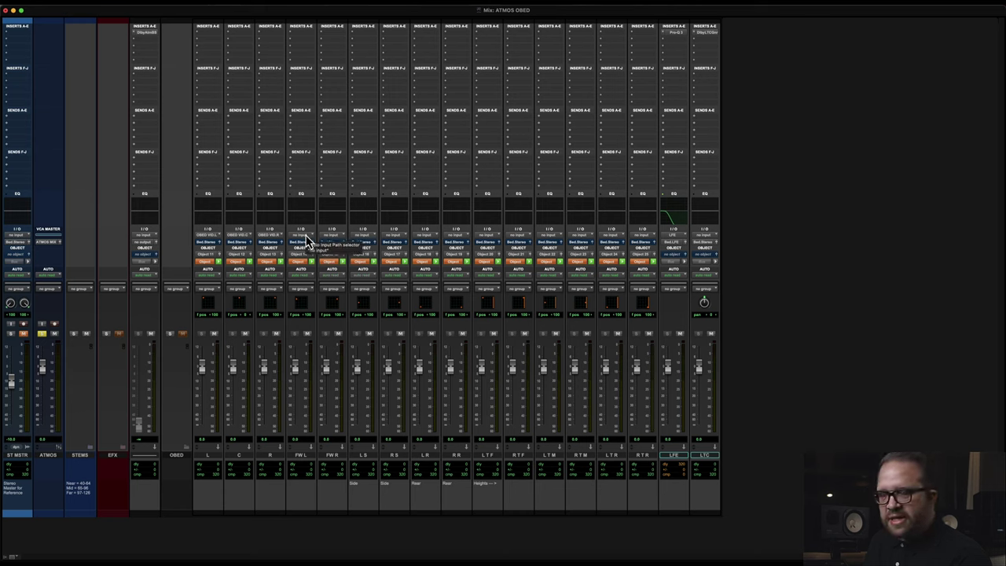
- Feed FW L and FW R from the OBED Front Wides.L and Front Wides.R buses
click(306, 236)
mouse_move(310, 236)
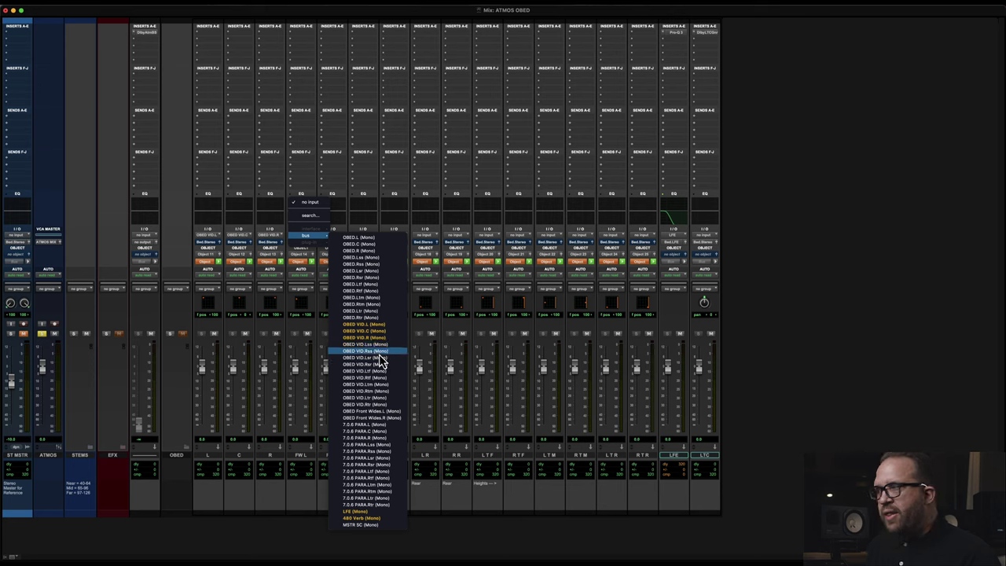
click(399, 412)
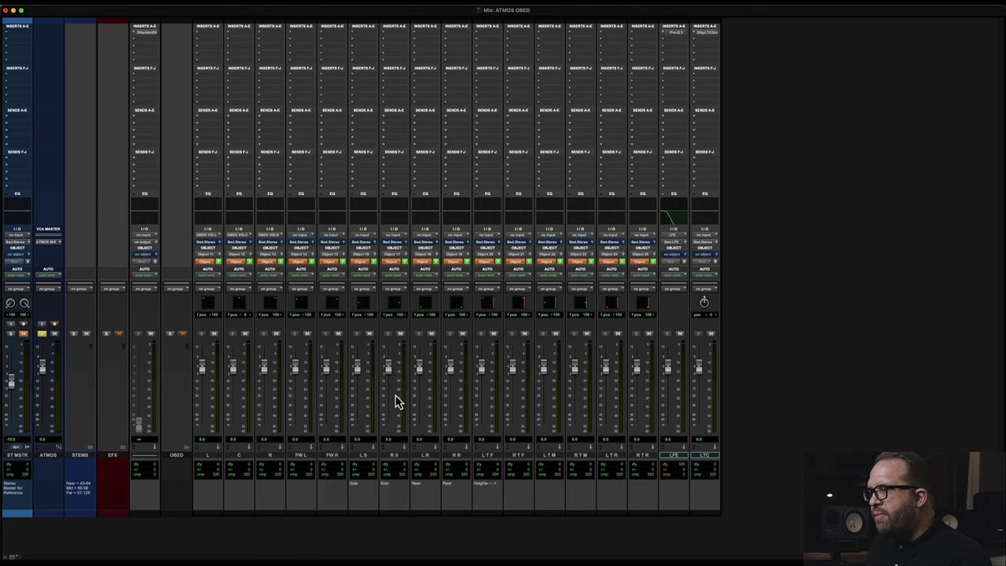
click(331, 237)
mouse_move(332, 238)
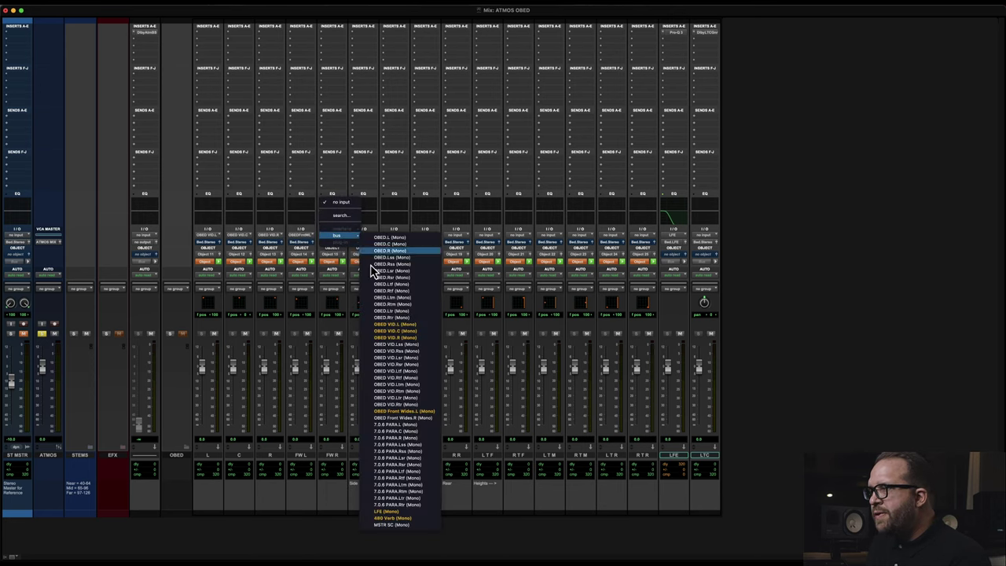
click(415, 419)
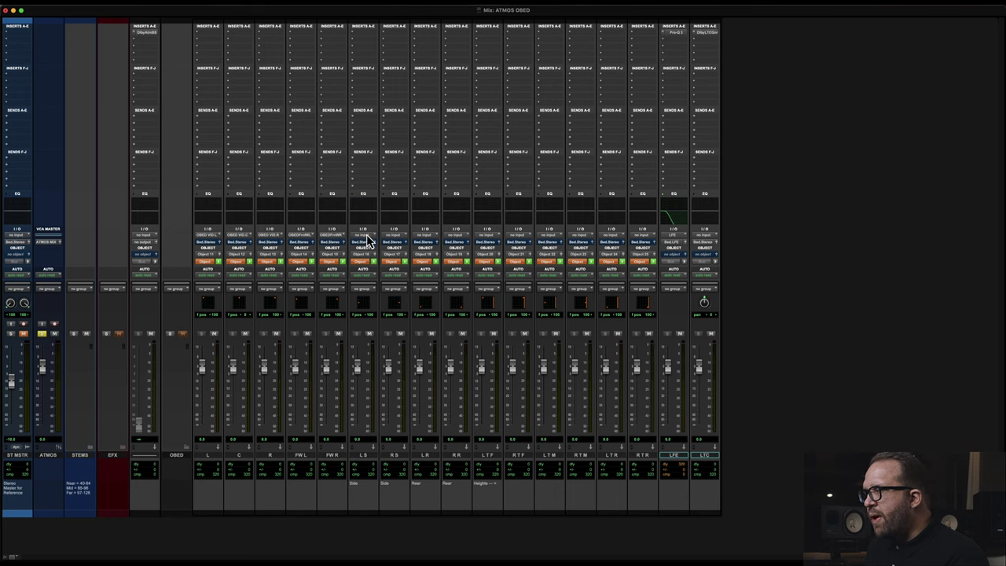
- Feed LS, RS, LR and RR from OBED VID.Lss, VID.Rss, VID.Lsr and the matching rear bus
click(366, 239)
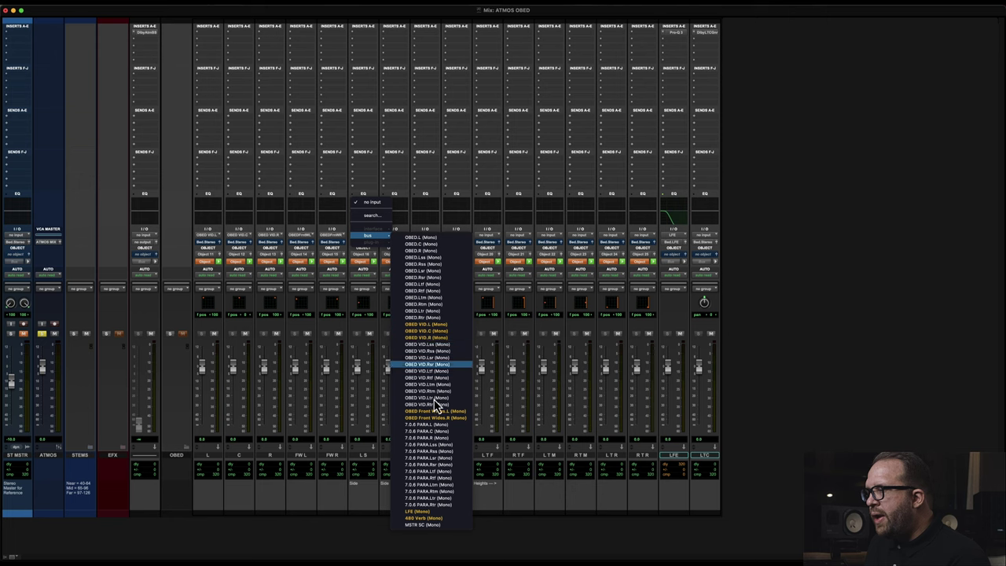
click(445, 344)
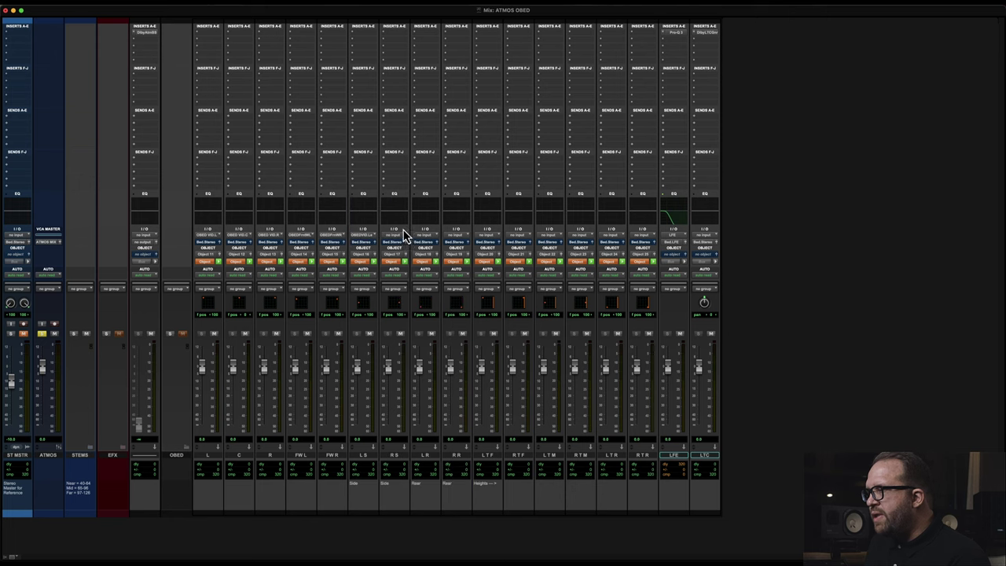
click(397, 239)
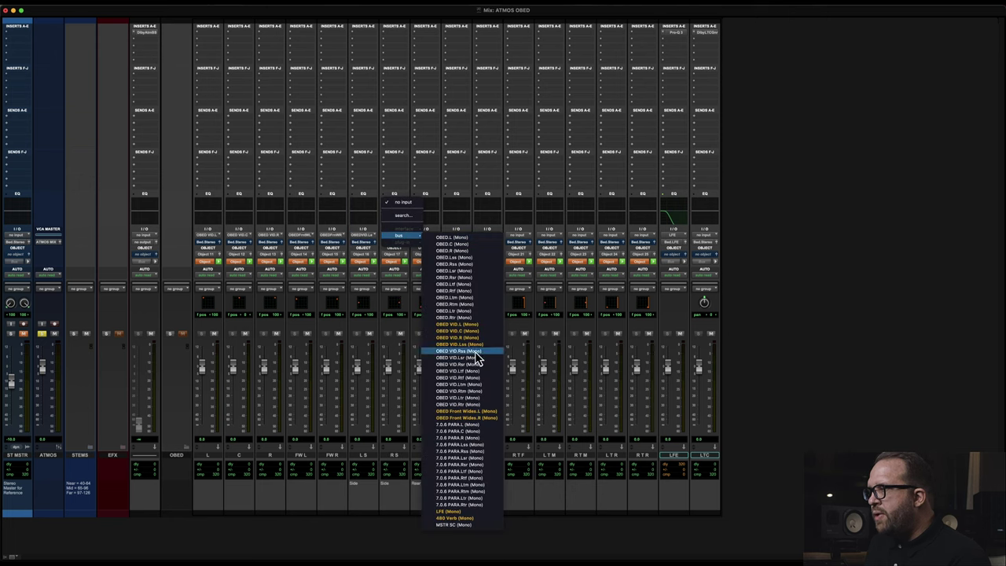
click(476, 358)
click(427, 237)
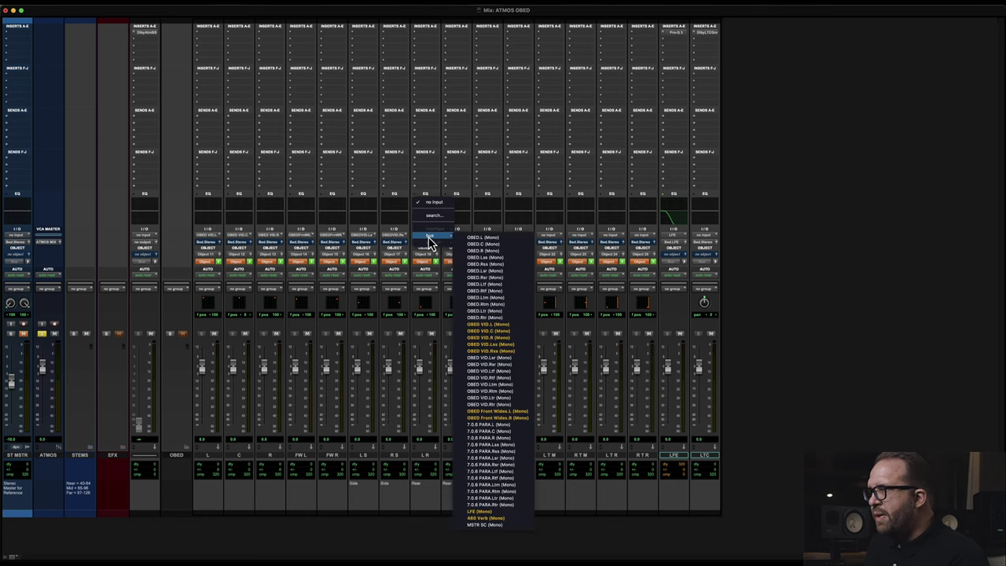
click(511, 360)
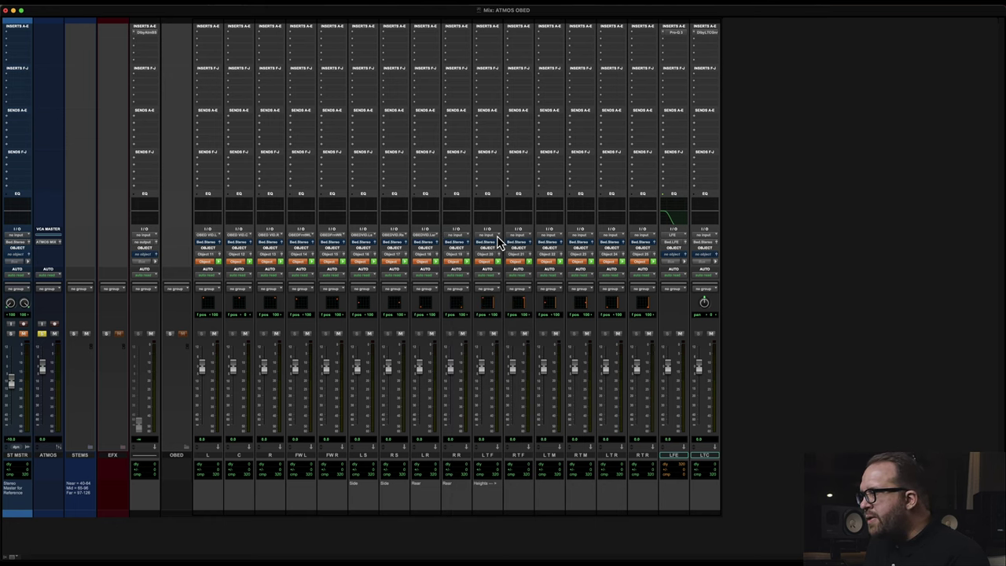
click(461, 236)
mouse_move(463, 234)
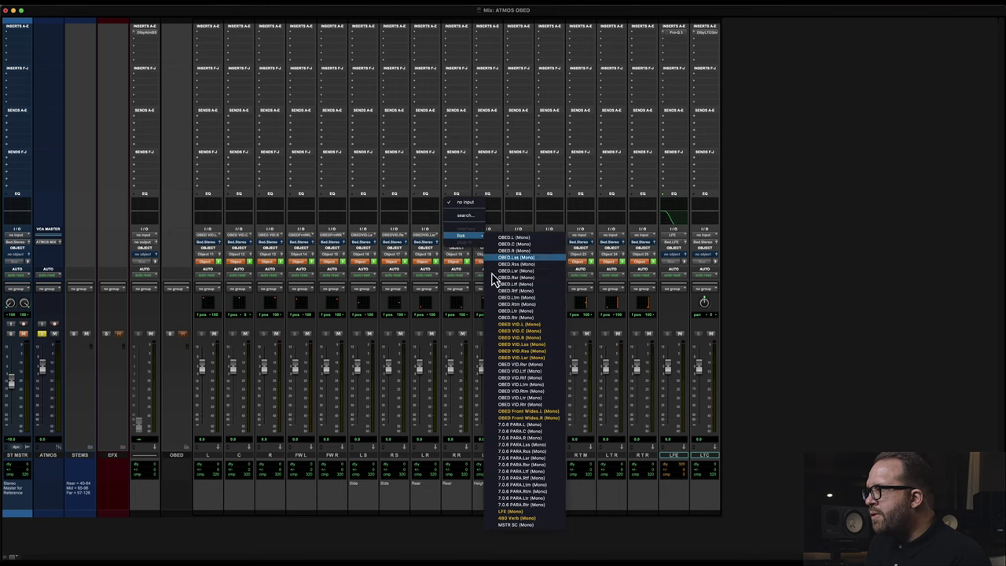
click(527, 371)
- Feed LTF, RTF, LTM and RTM from their matching OBED buses, including VID.Ltm and VID.Rtm
click(488, 236)
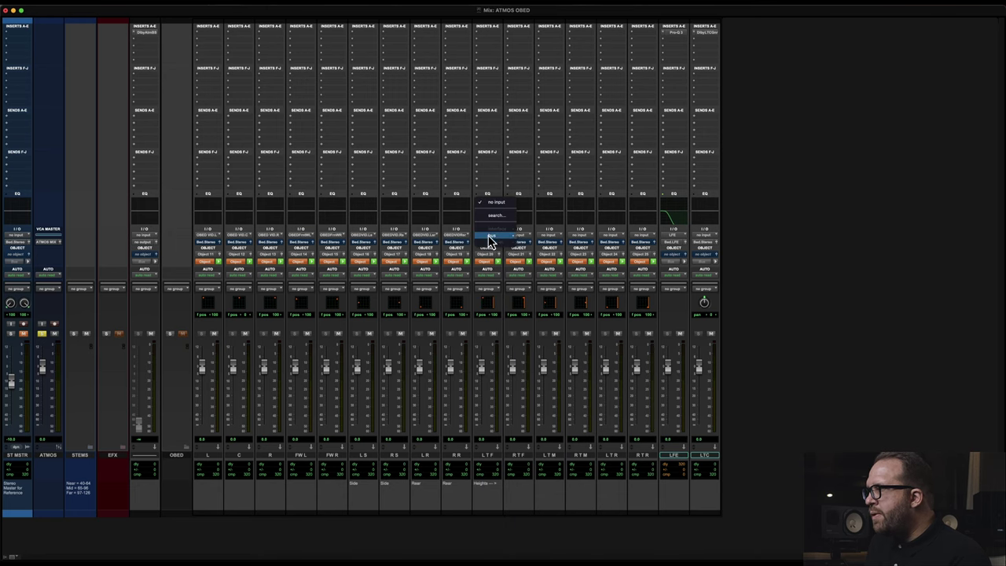
mouse_move(503, 235)
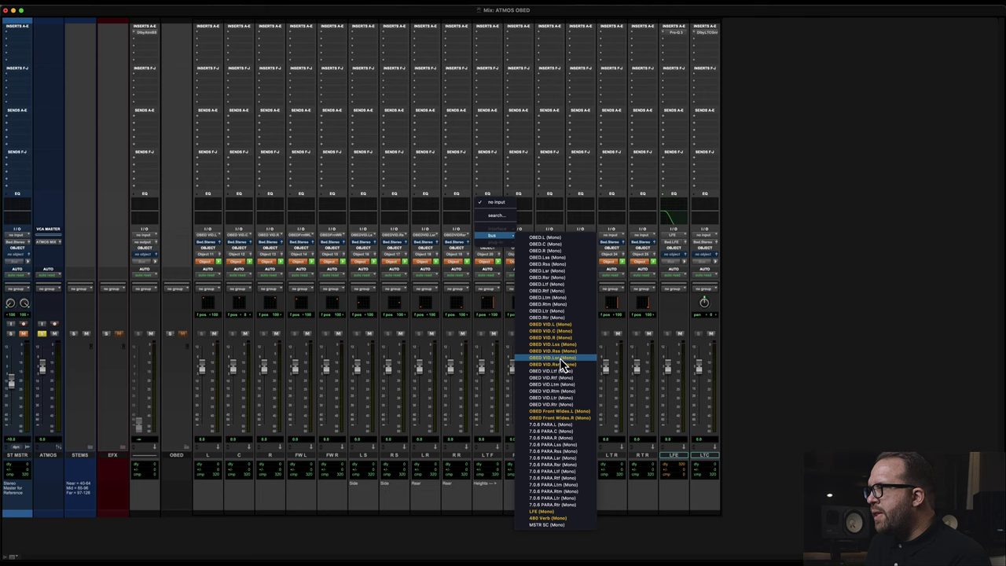
click(566, 375)
click(519, 236)
mouse_move(534, 235)
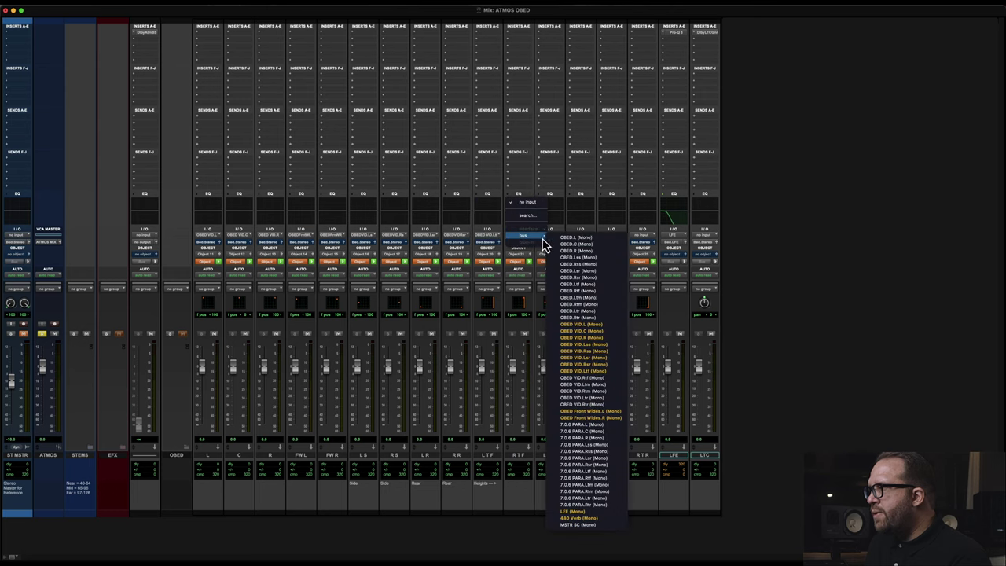
click(587, 379)
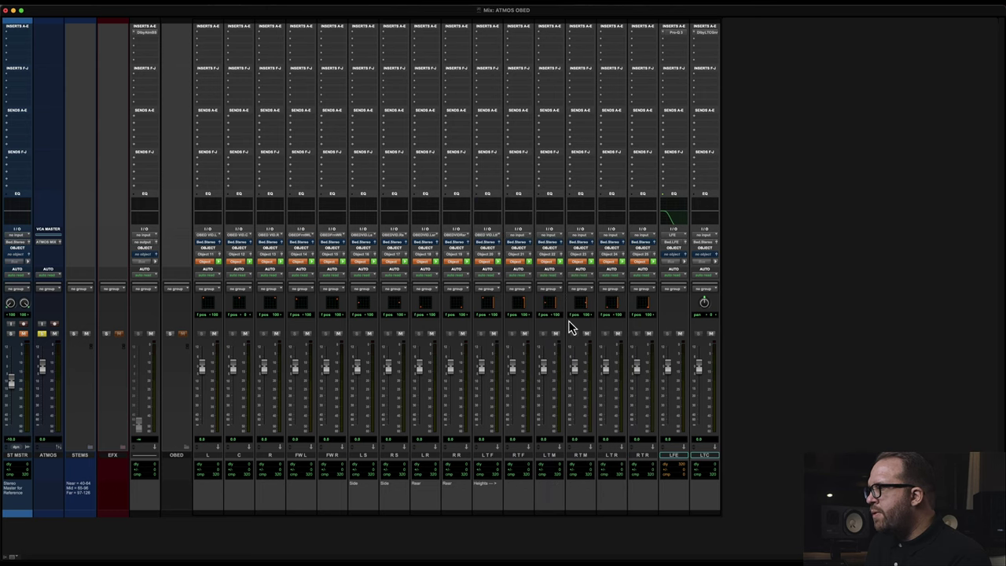
click(554, 241)
mouse_move(570, 236)
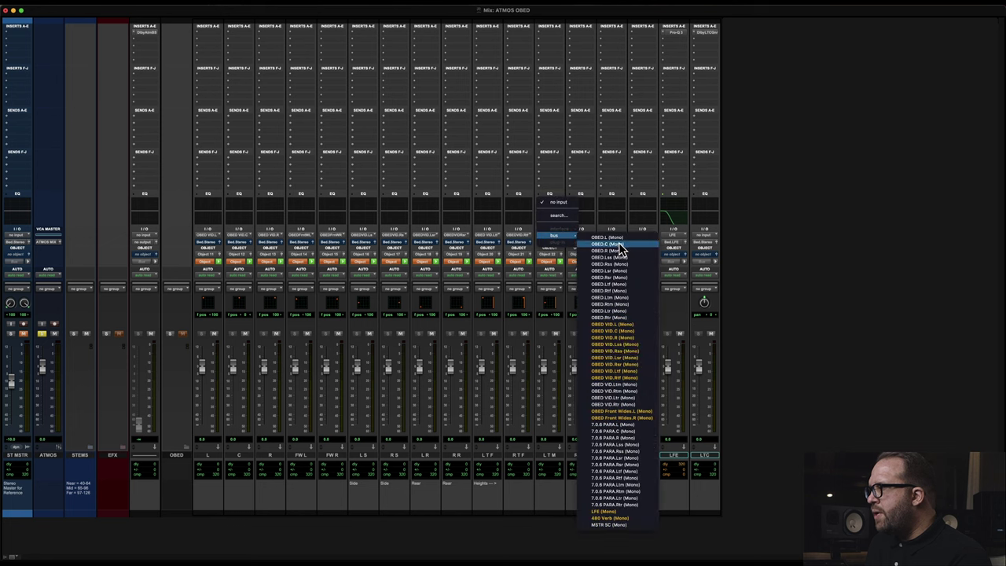
click(648, 393)
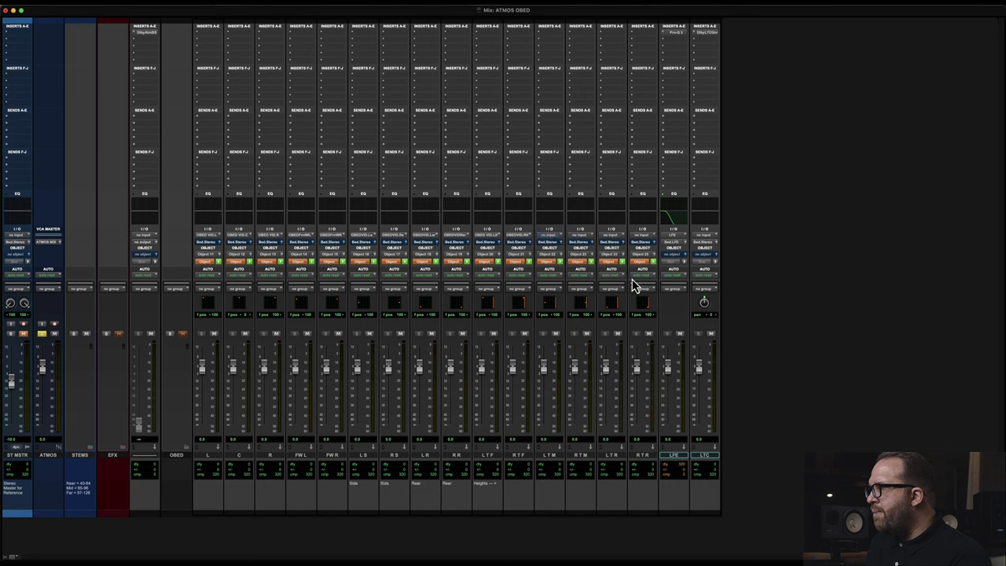
click(582, 235)
mouse_move(601, 236)
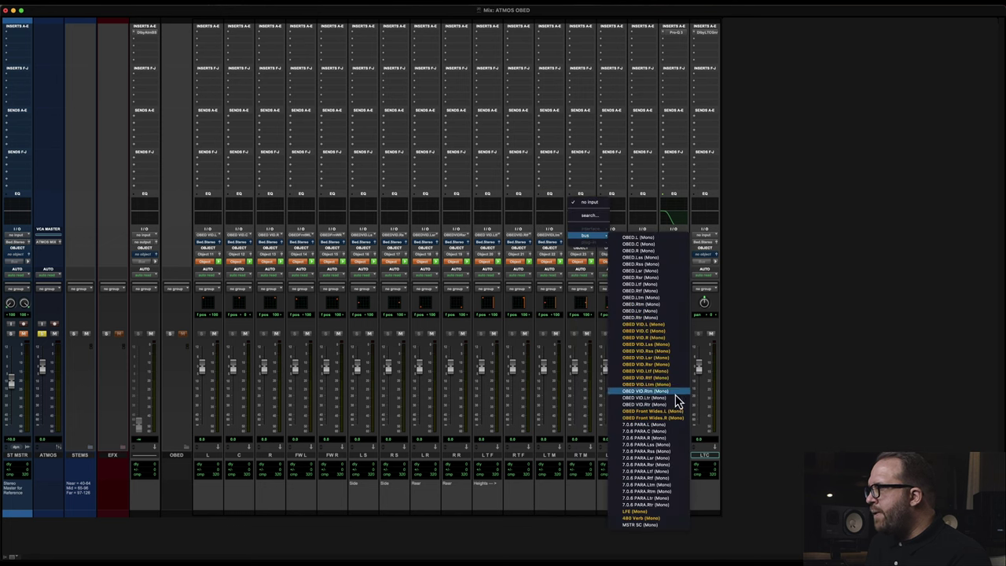
click(676, 391)
- Feed LTR and RTR from the OBED VID.Ltr and VID.Rtr buses
click(608, 235)
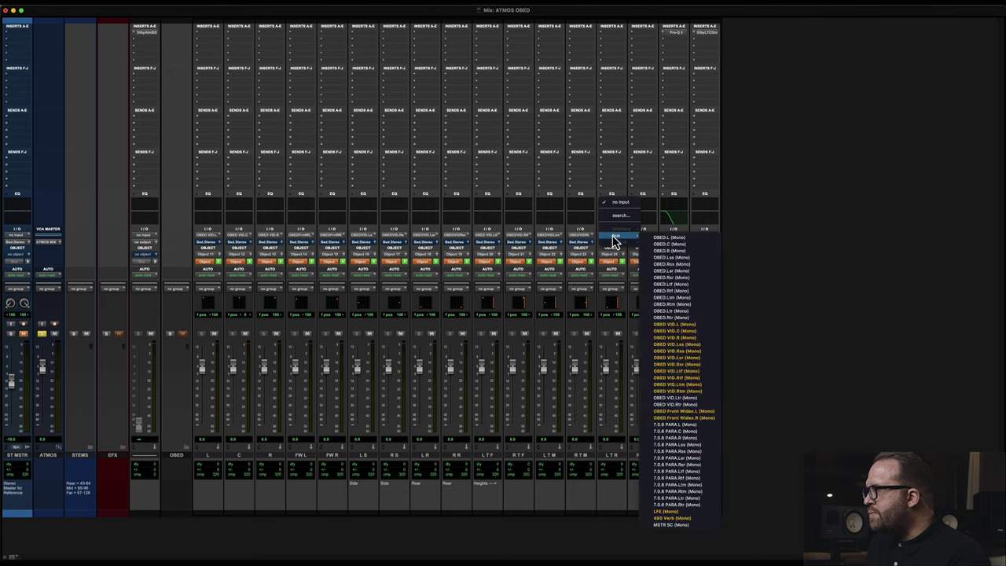
mouse_move(631, 240)
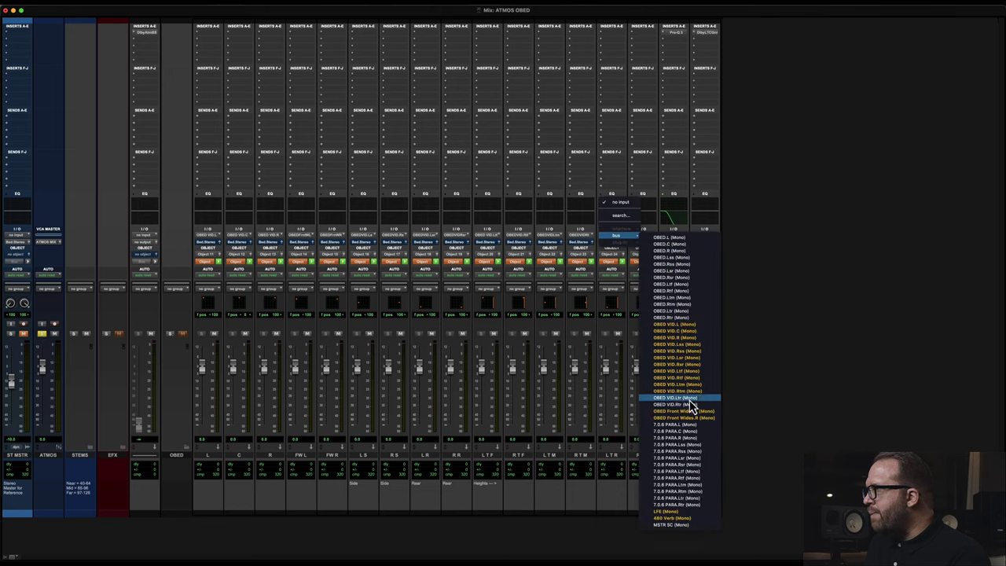
click(690, 403)
click(644, 236)
mouse_move(650, 235)
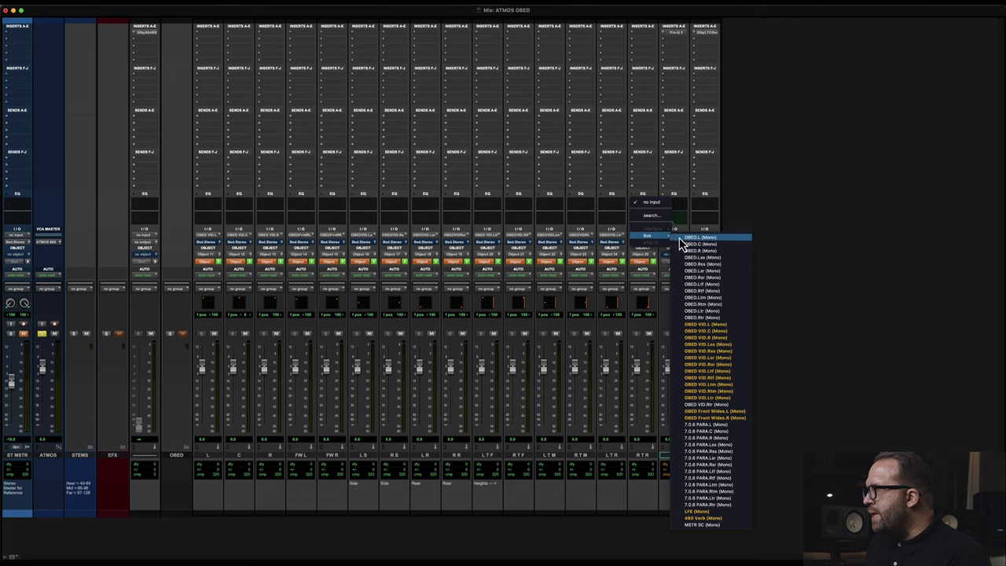
click(708, 406)
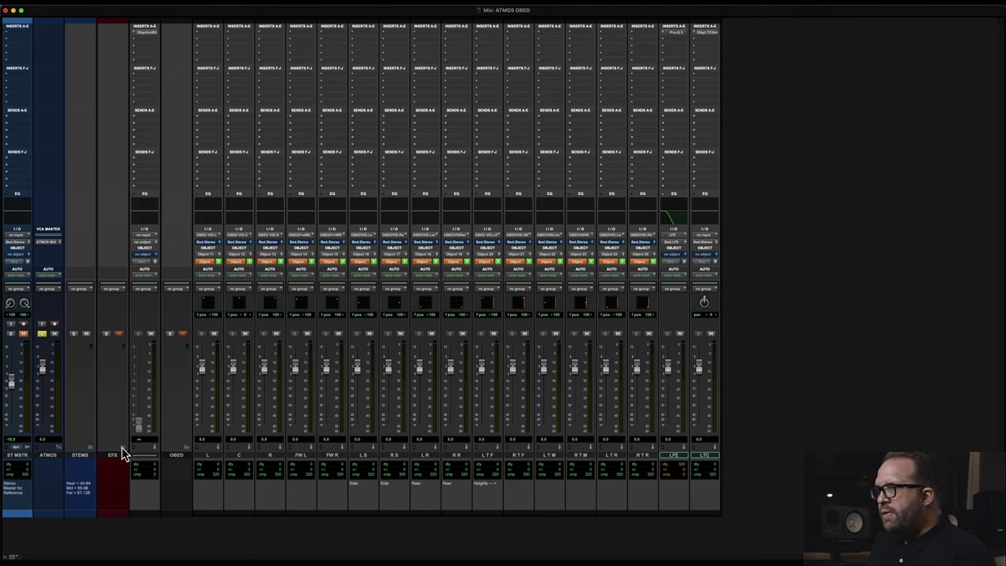
- Expand the STEMS folder and assign ALT EX to Atmos Object 51-52 with object mode on
click(91, 454)
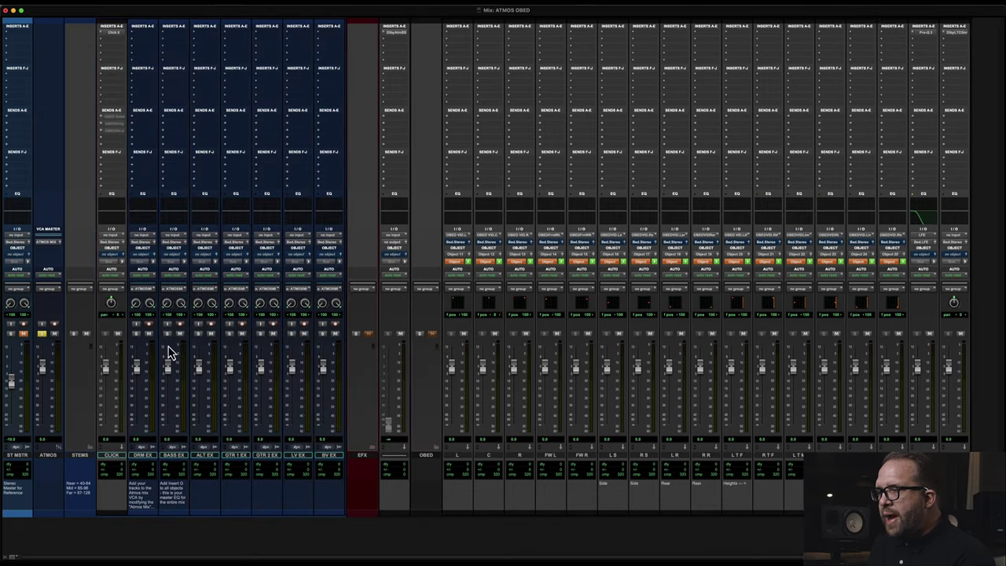
click(142, 459)
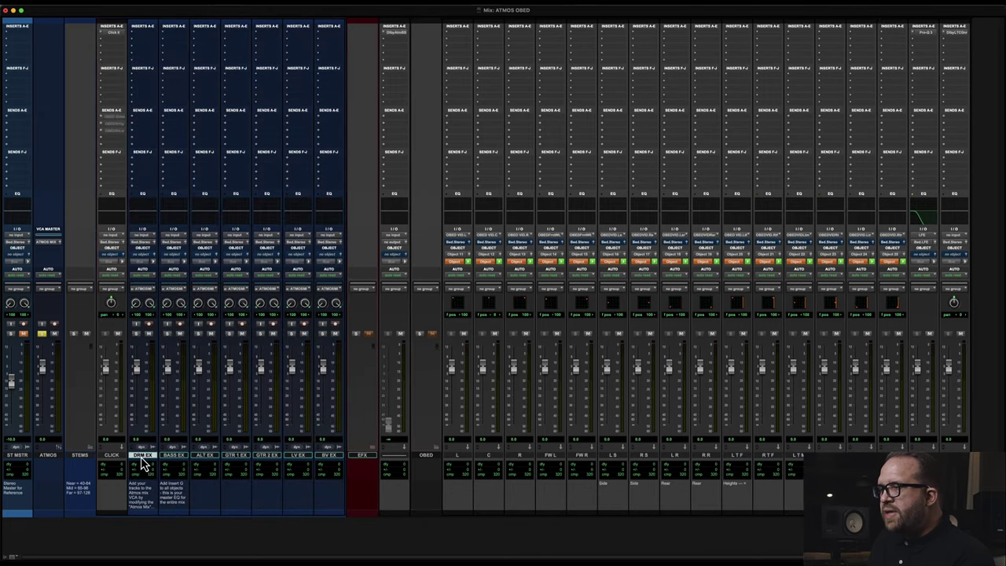
shift+click(209, 456)
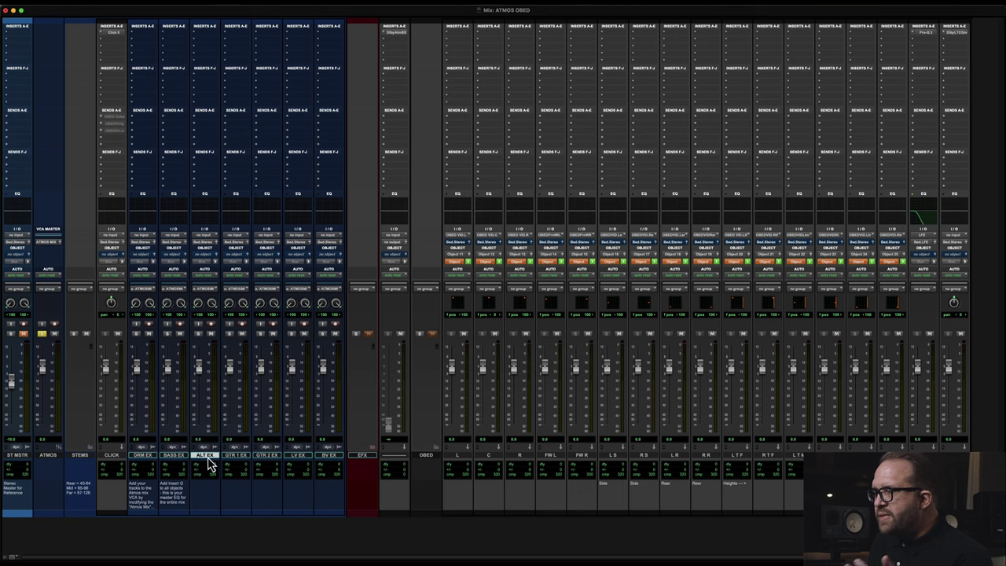
click(207, 256)
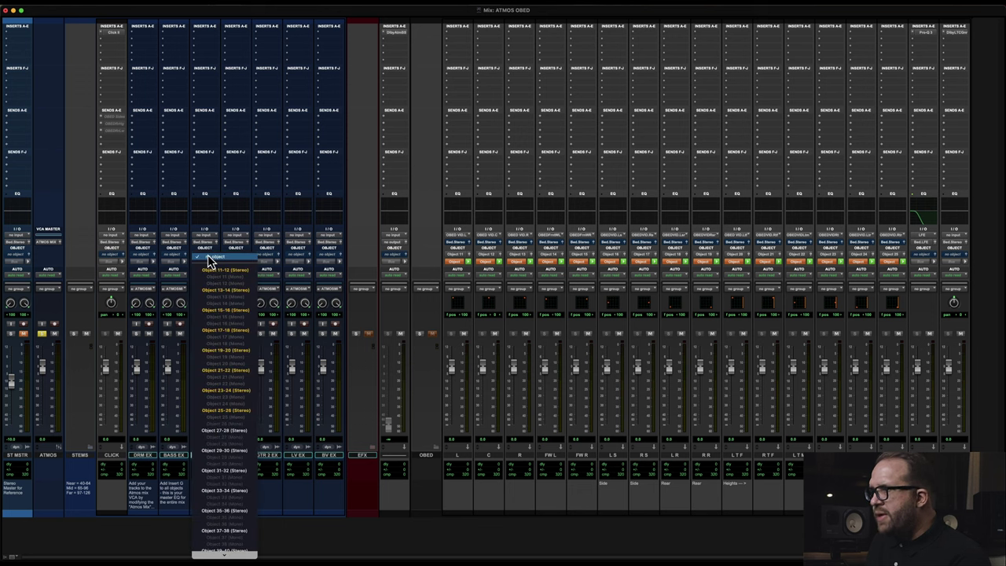
scroll(232, 476, down, 10)
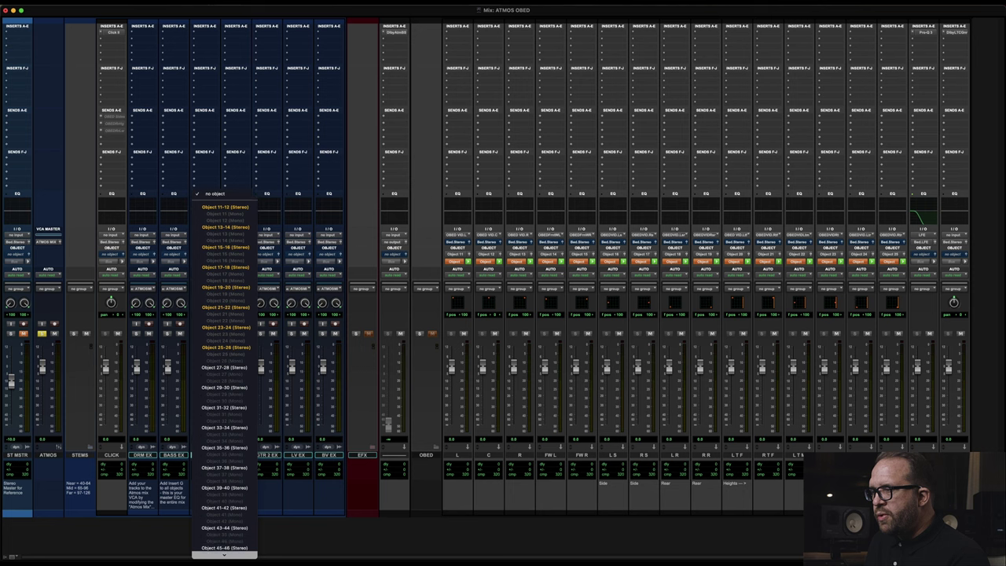
scroll(219, 385, down, 1)
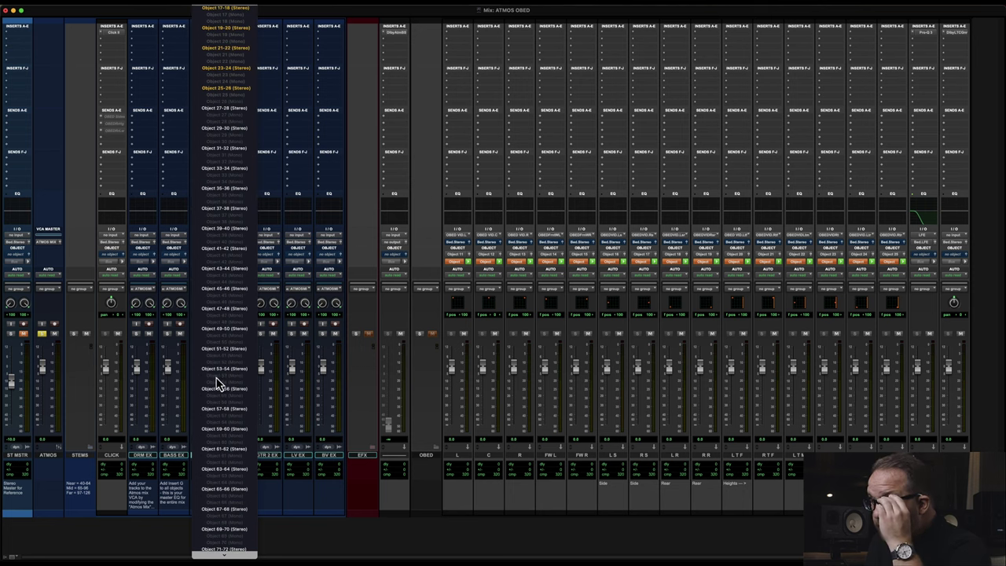
click(229, 350)
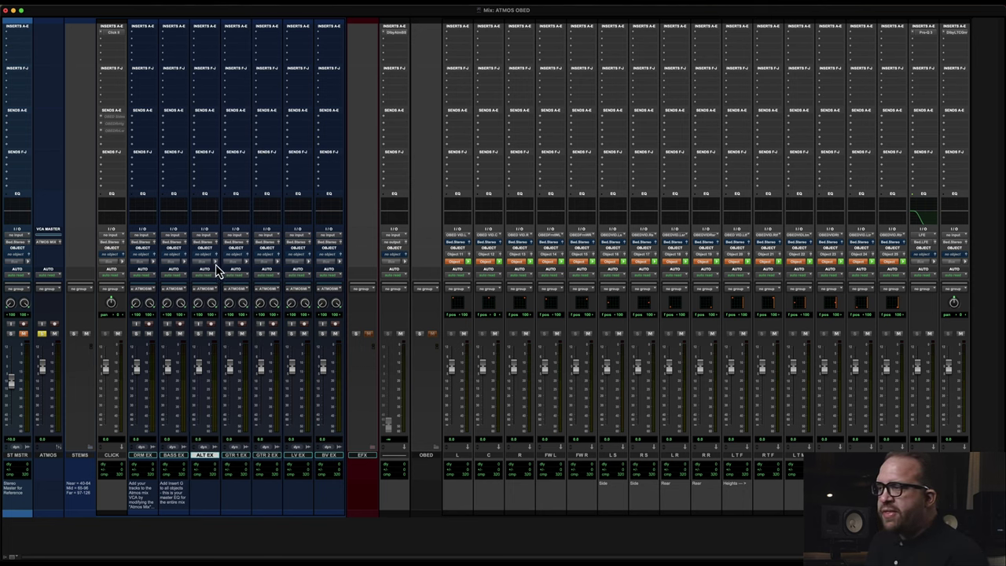
click(208, 262)
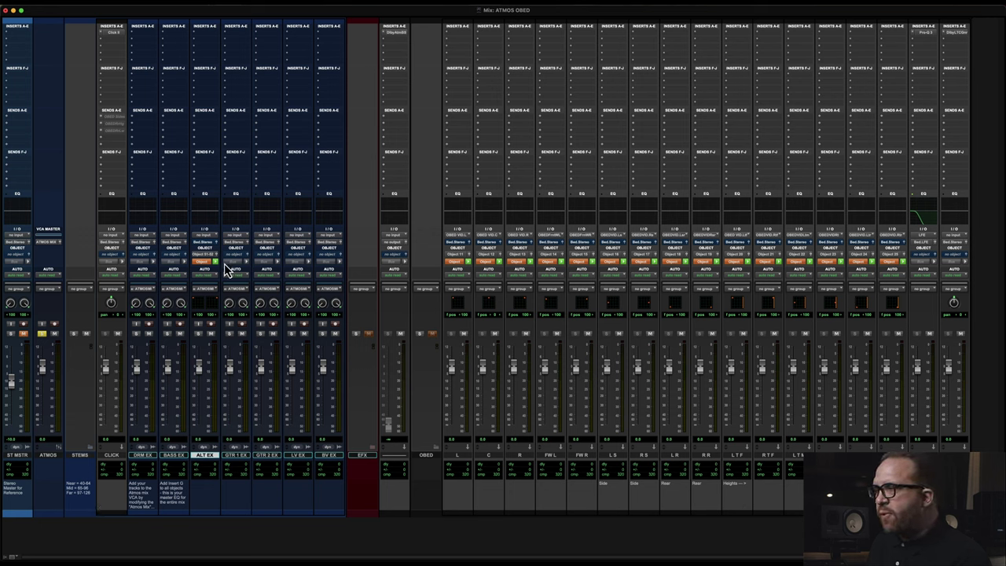
- Add a send from ALT EX to the OBED Front High (Stereo) bus
click(211, 122)
mouse_move(236, 125)
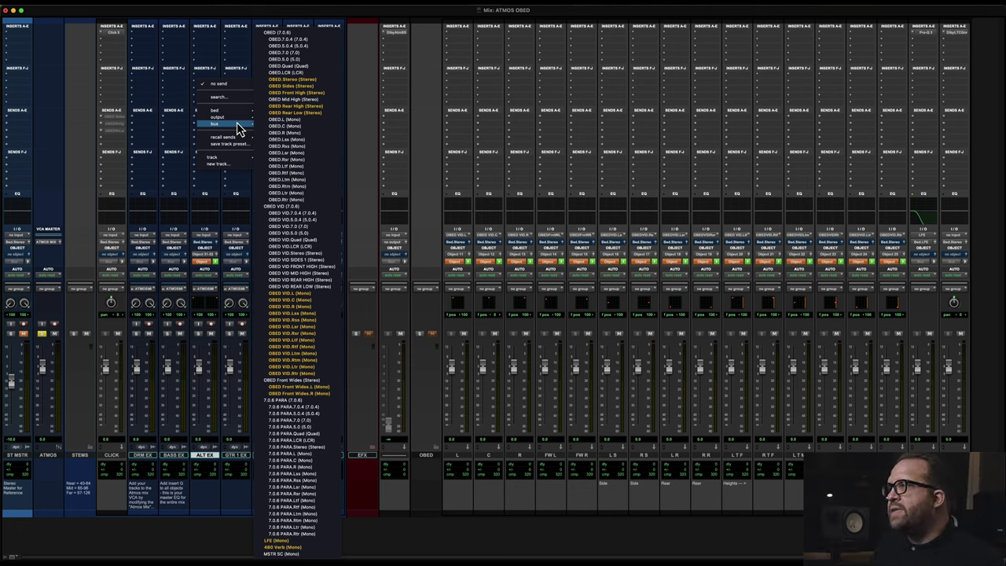
click(309, 94)
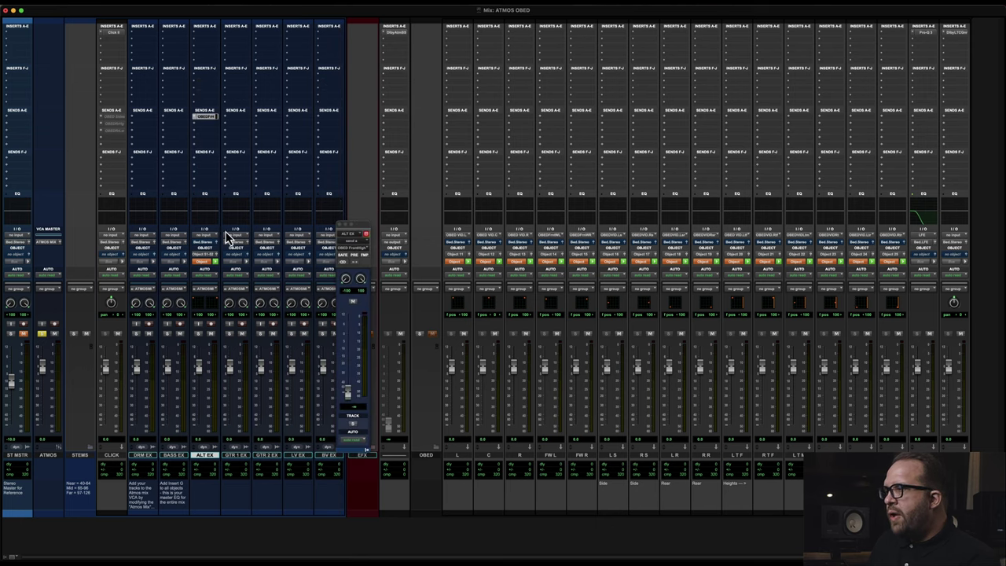
- In the Edit window, zoom in and select a short region at the start of ALT EX
key(super+equal)
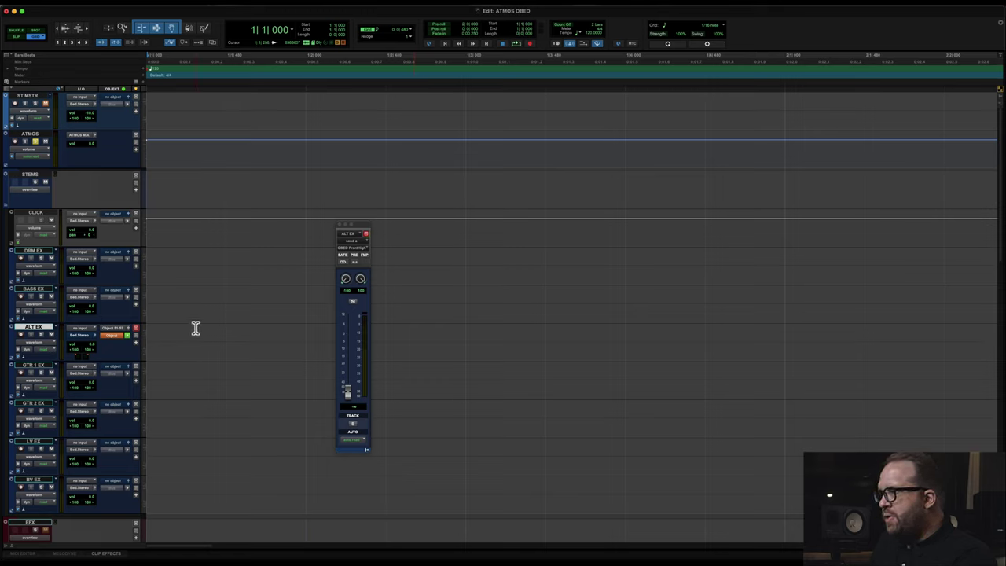
key(super+bracketright)
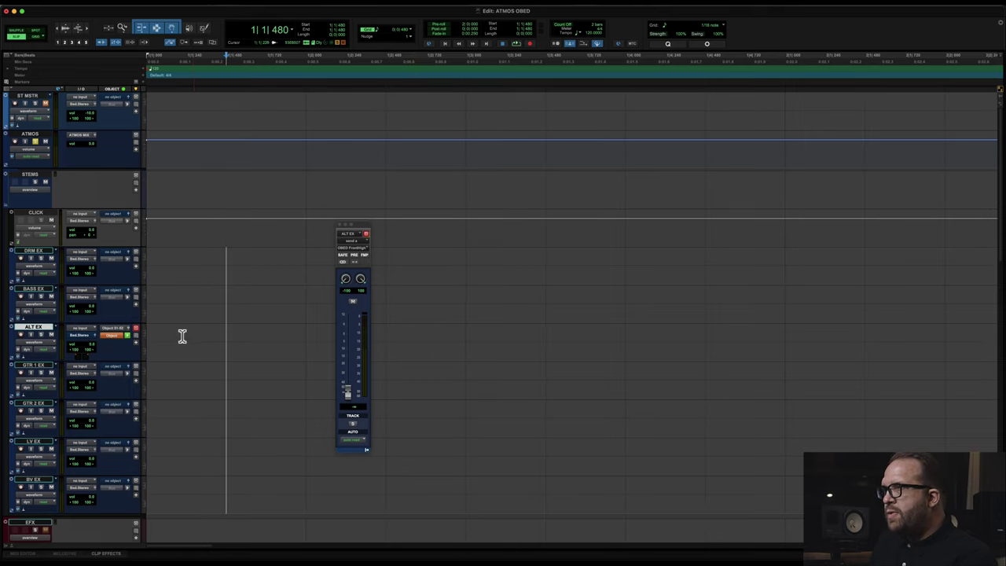
drag(231, 336, 116, 338)
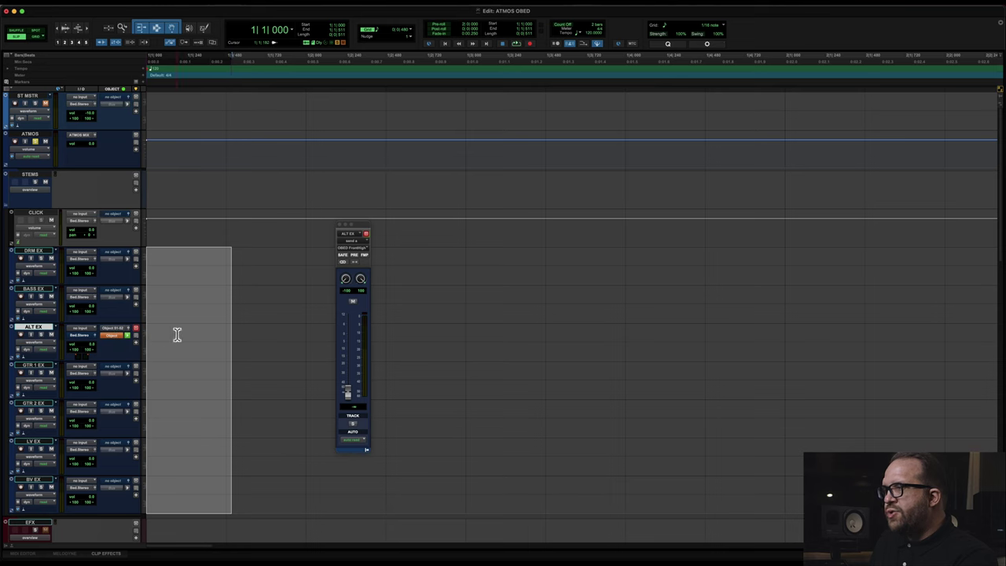
click(177, 335)
drag(226, 336, 67, 330)
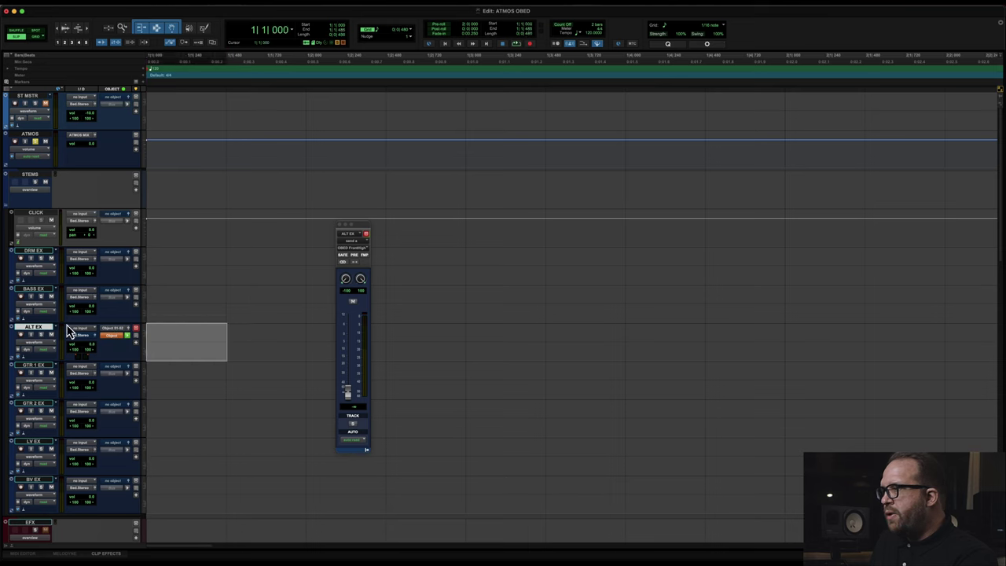
- Render a 1000 Hz sine from AudioSuite Signal Generator onto the selection, dismissing the resulting error
click(157, 6)
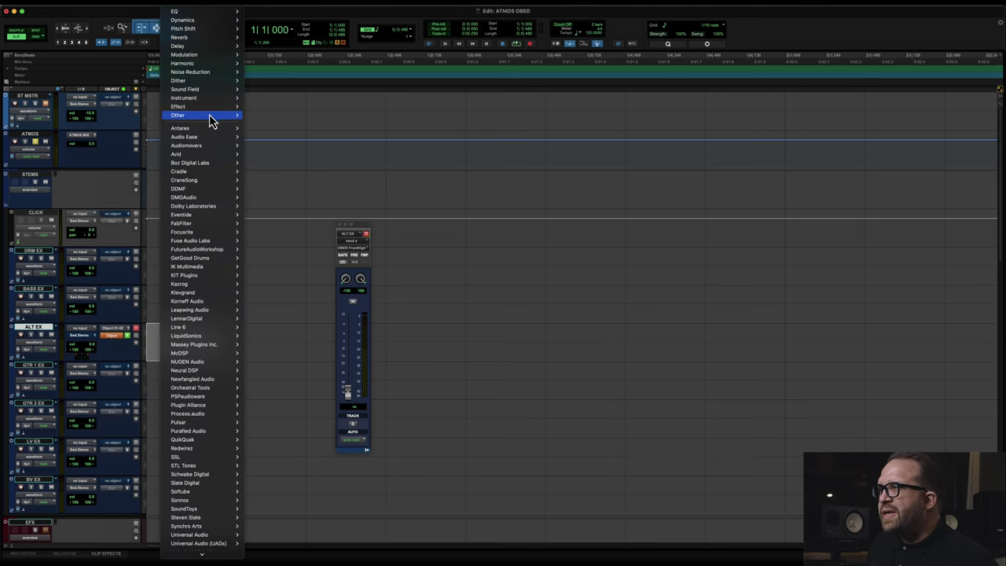
click(280, 295)
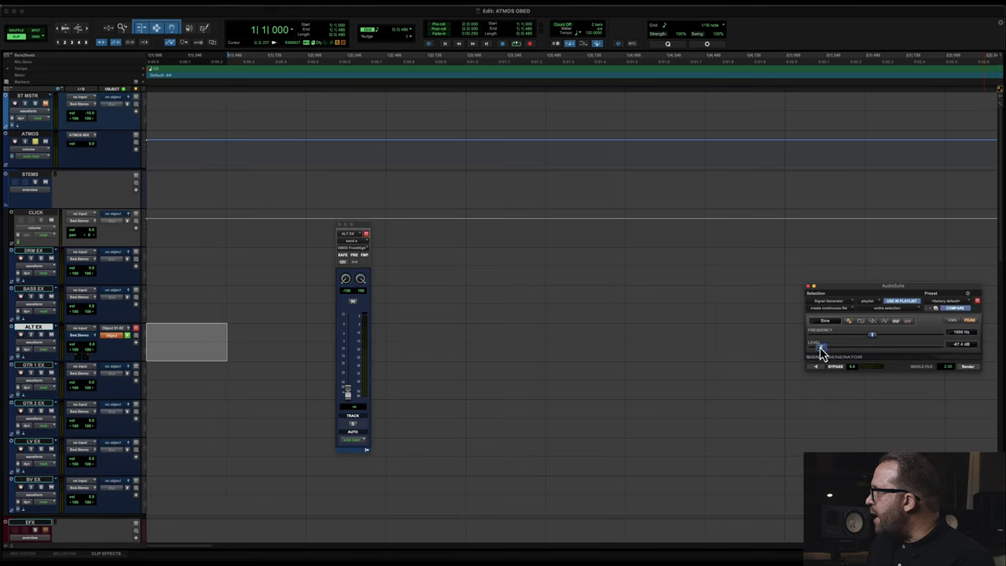
click(966, 368)
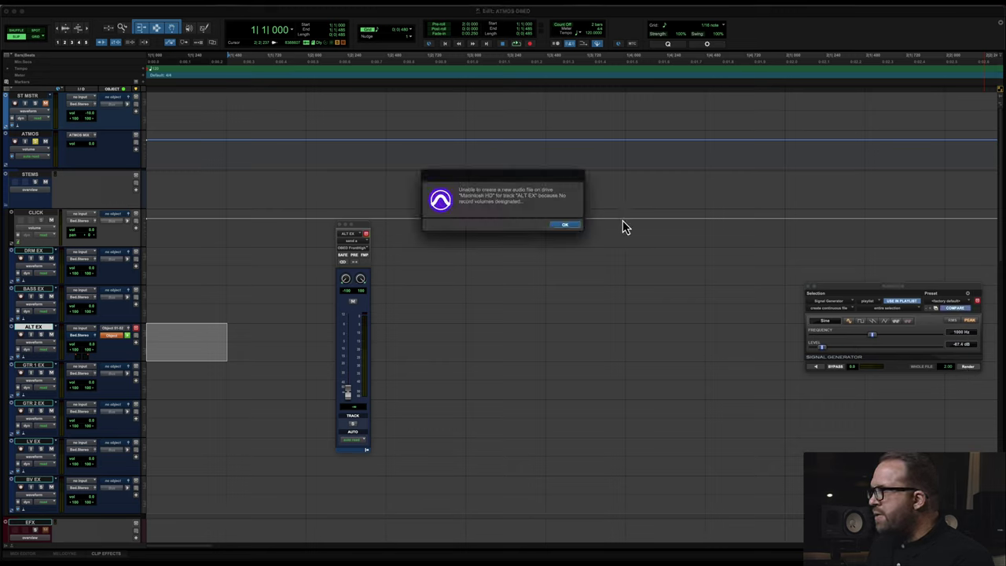
click(565, 225)
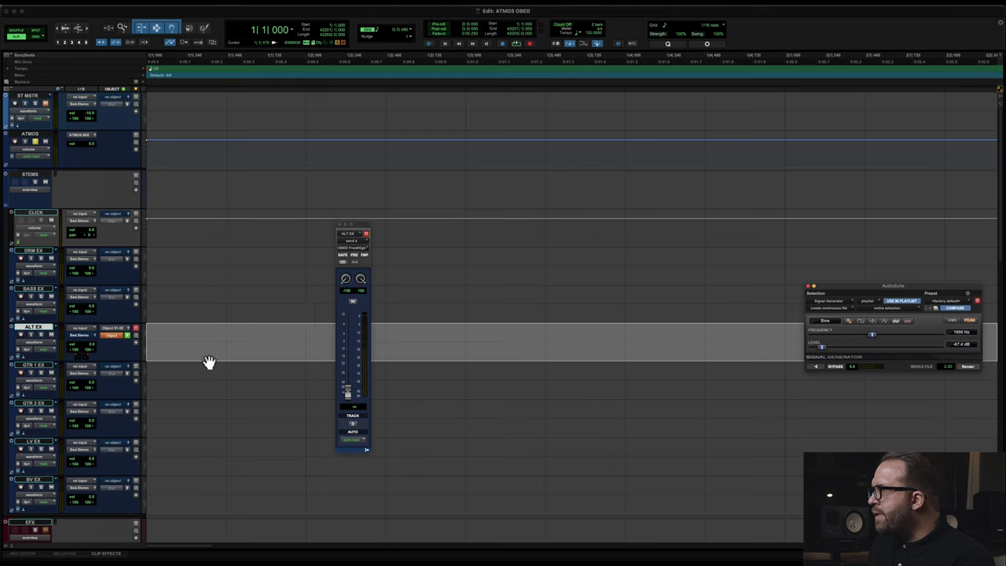
- Reselect the ALT EX start and retry the render, dismissing the error again
click(180, 337)
drag(213, 342, 122, 343)
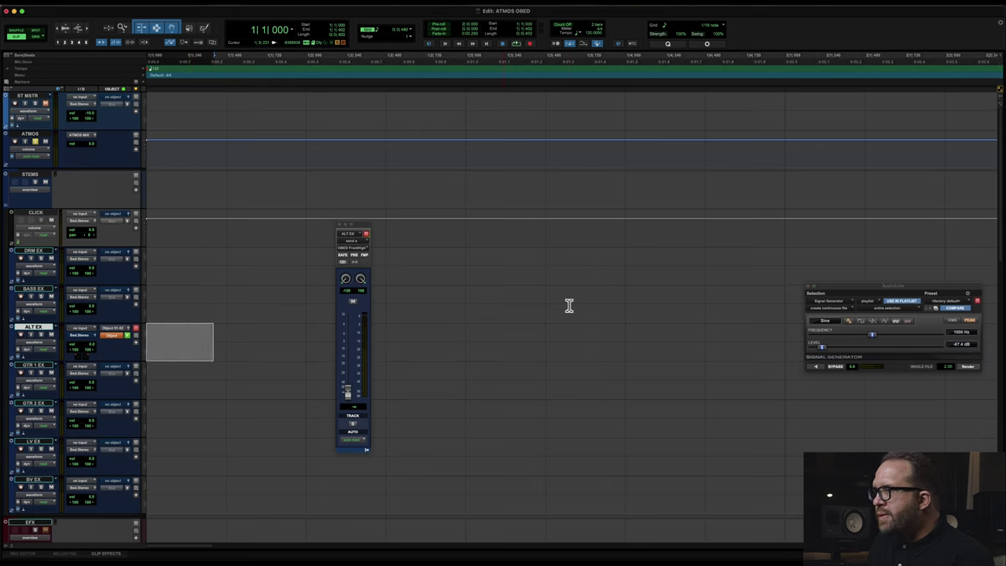
click(967, 368)
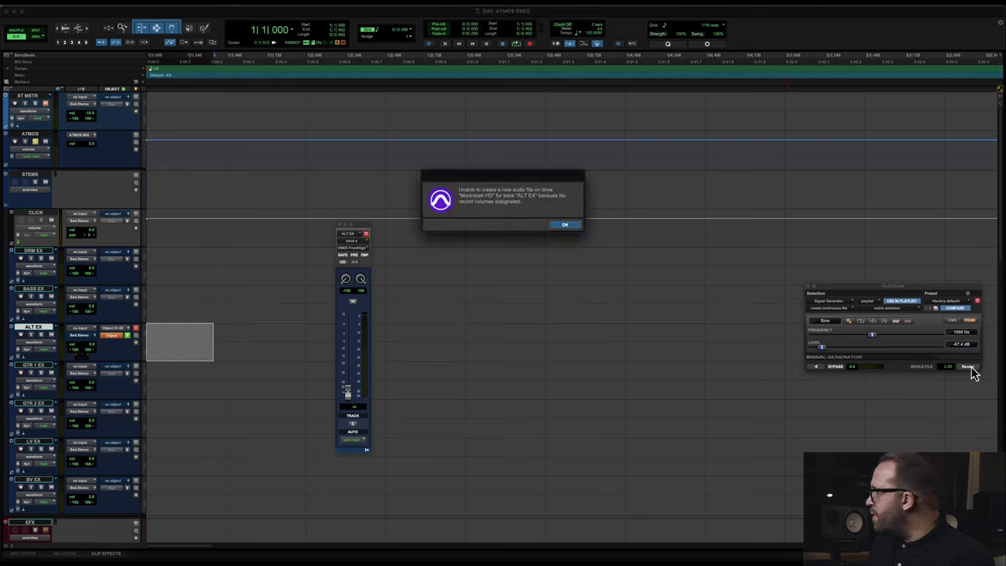
click(566, 226)
key(F9)
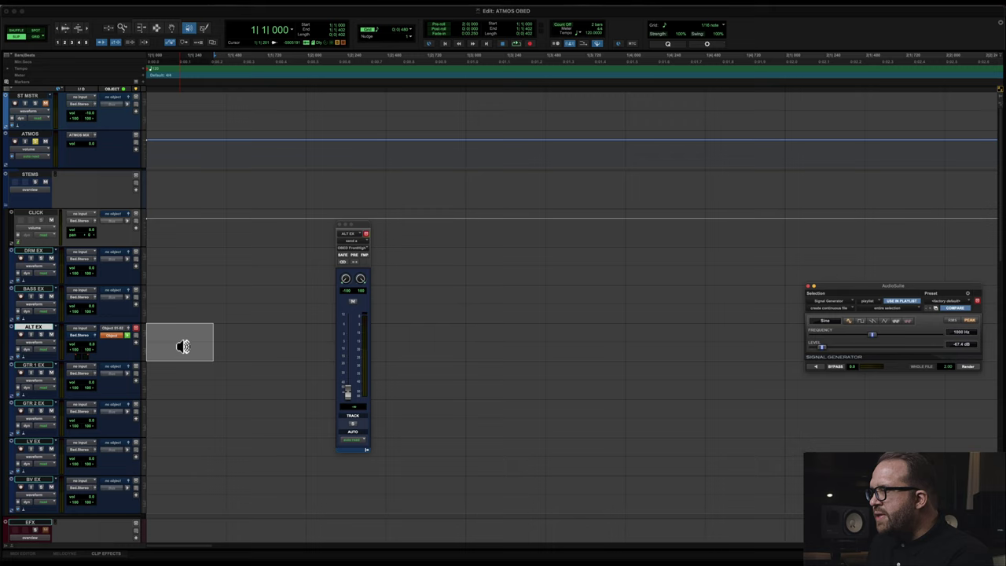
- Select the CLICK track and remove the object assignment from ALT EX
click(182, 347)
key(super+7)
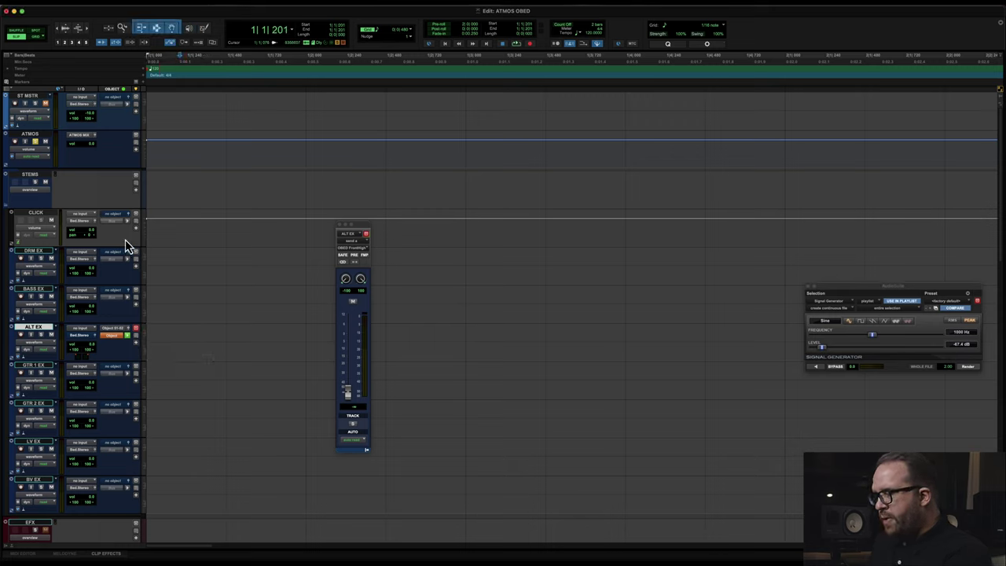
click(33, 214)
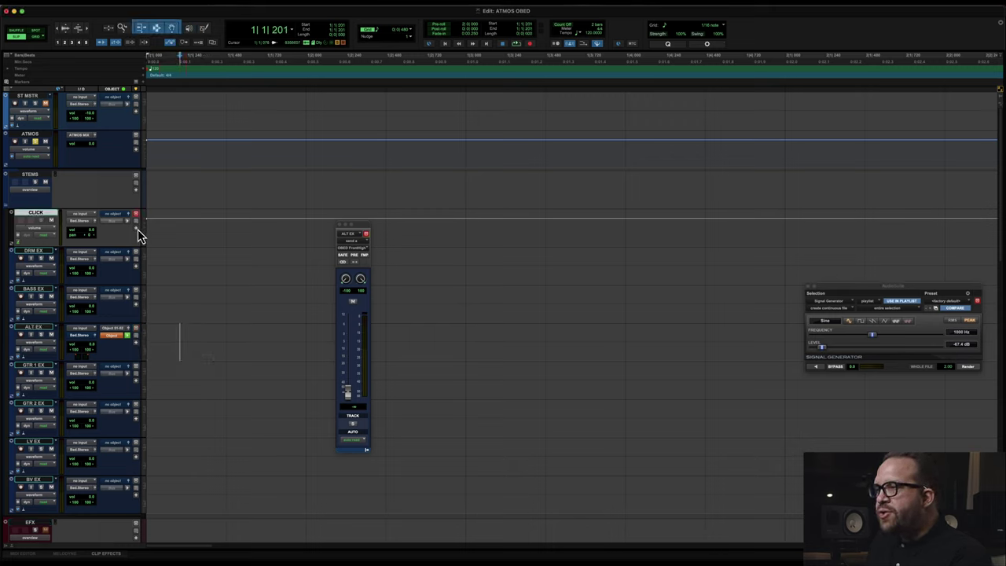
click(118, 336)
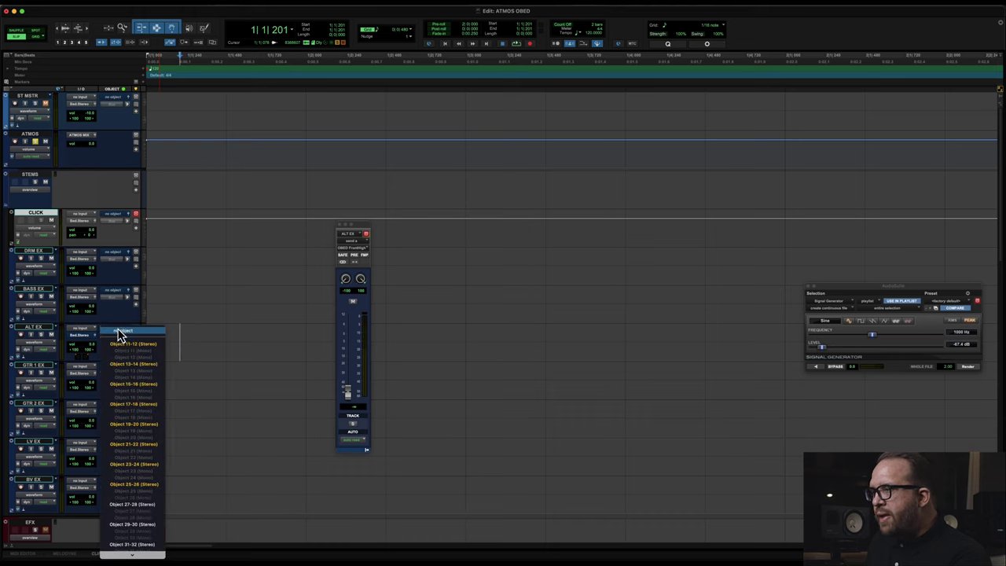
click(125, 331)
- Assign CLICK to Atmos Object 50, play to hear it, and return to the Mix window
click(118, 217)
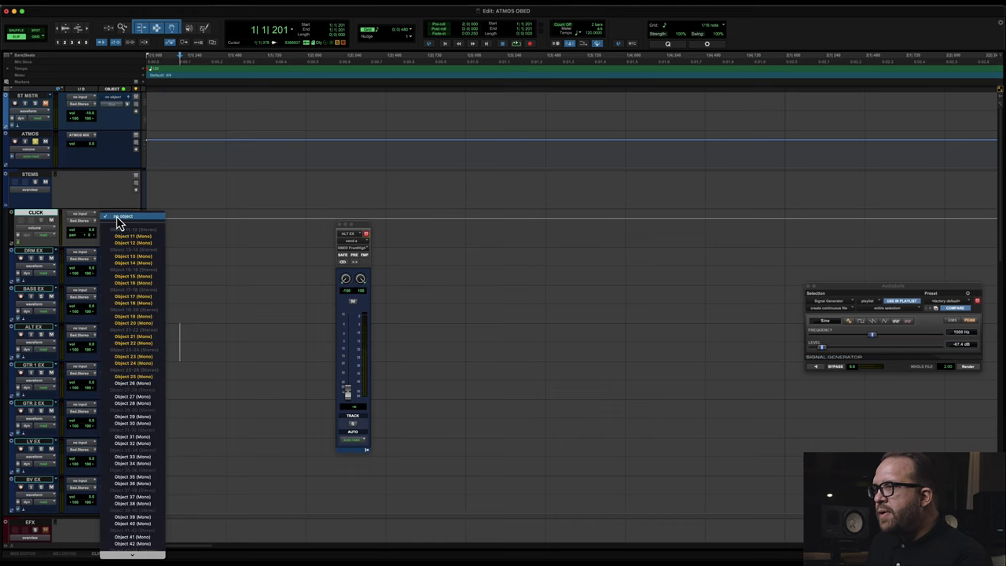
scroll(147, 503, down, 3)
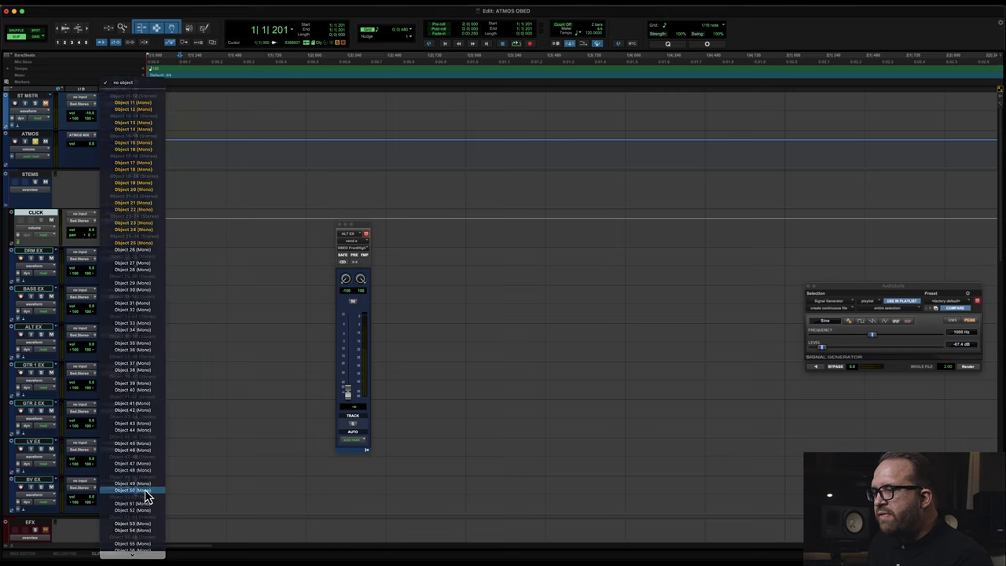
key(Escape)
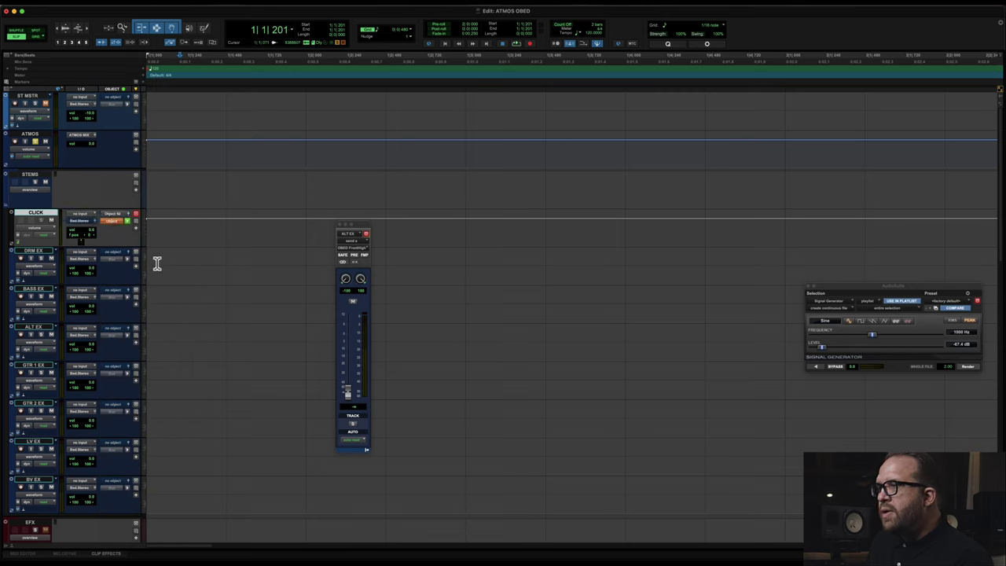
key(space)
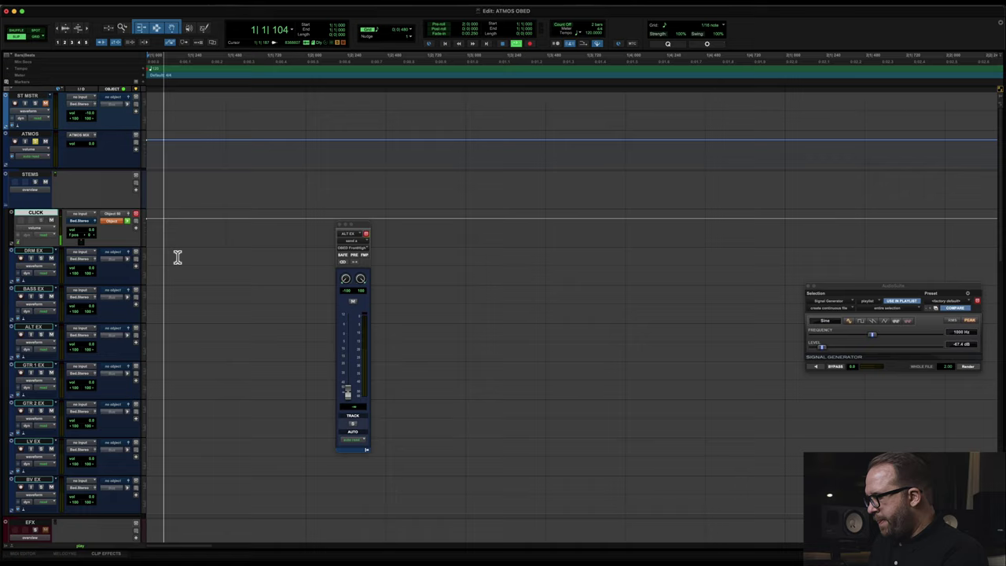
key(super+equal)
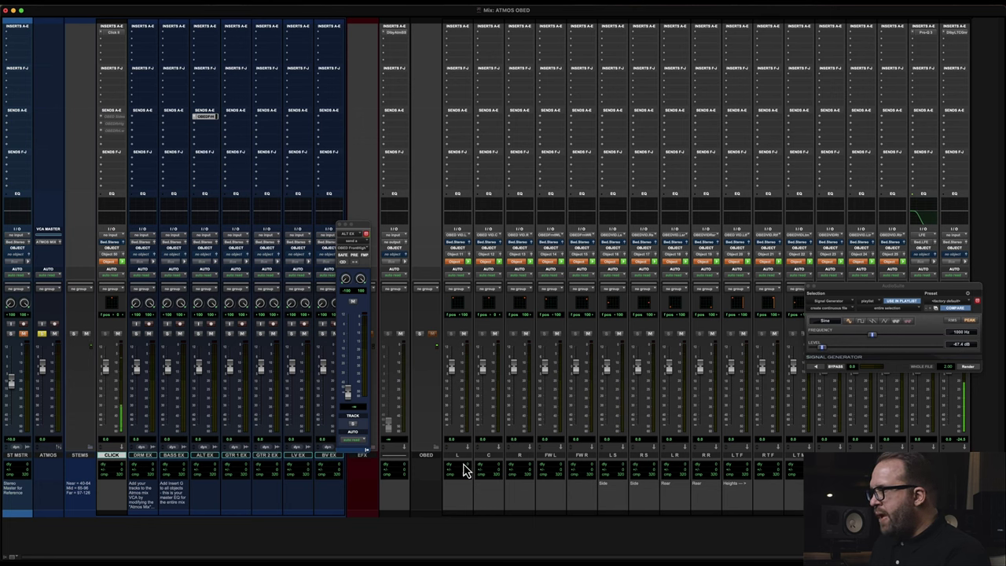
- Close the Signal Generator and add a CLICK send routed to an OBED VID front bus
key(super+w)
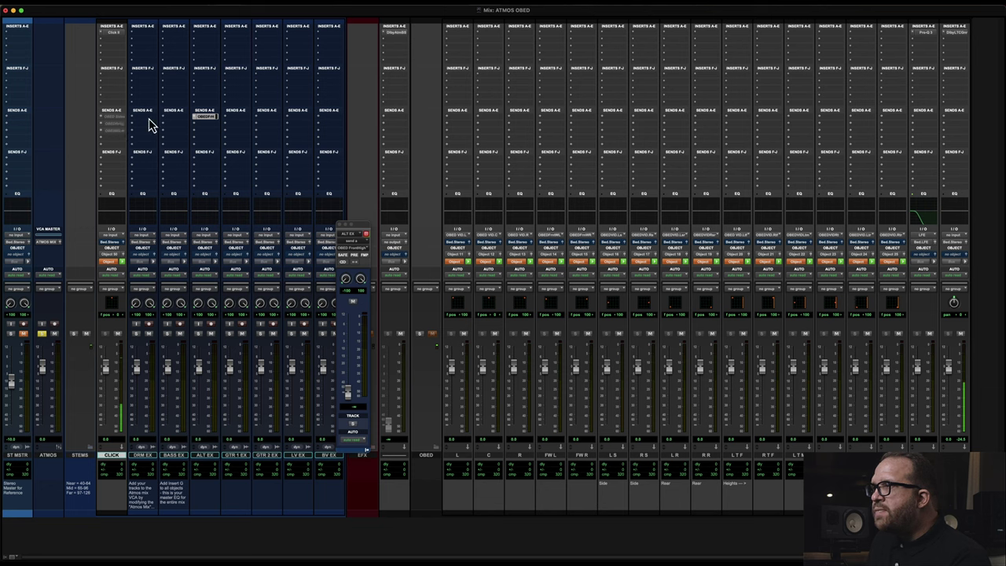
click(105, 140)
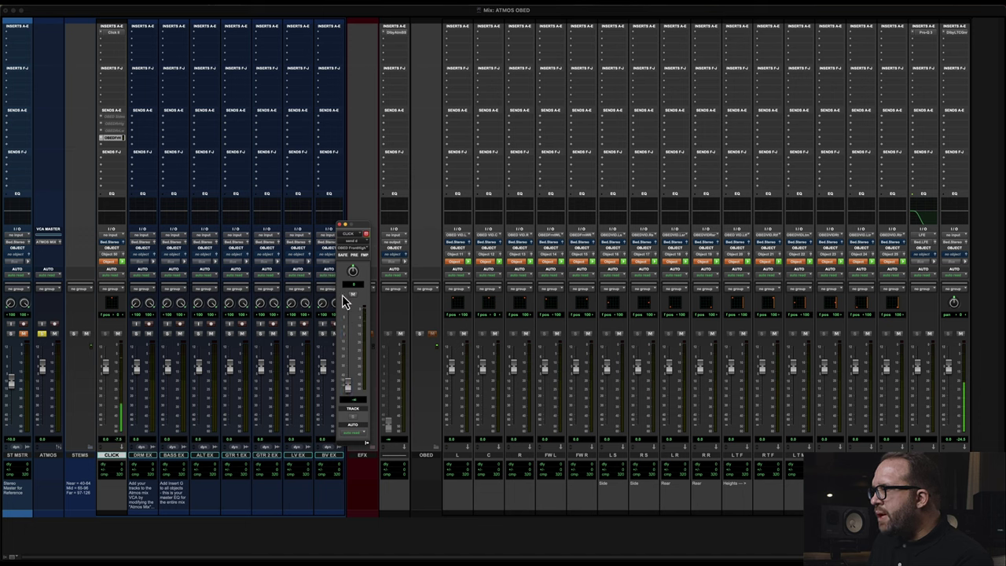
click(352, 250)
mouse_move(363, 266)
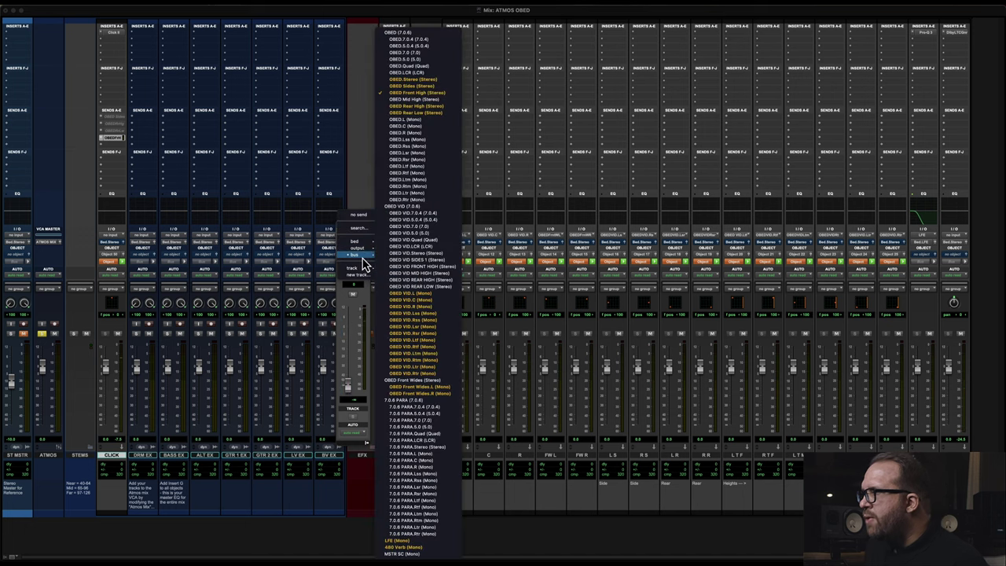
click(447, 267)
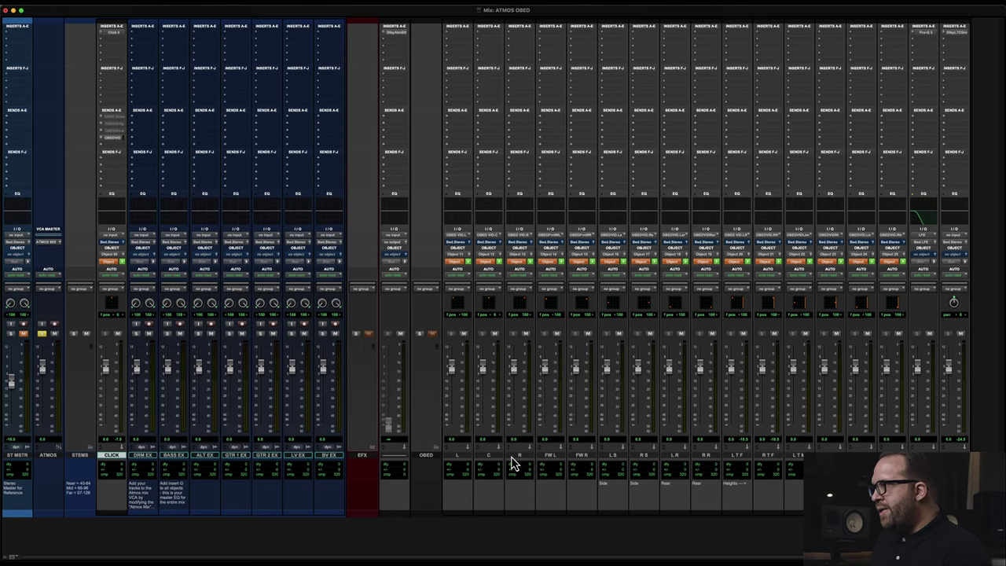
- Select the OBED L channel in the mixer
click(455, 456)
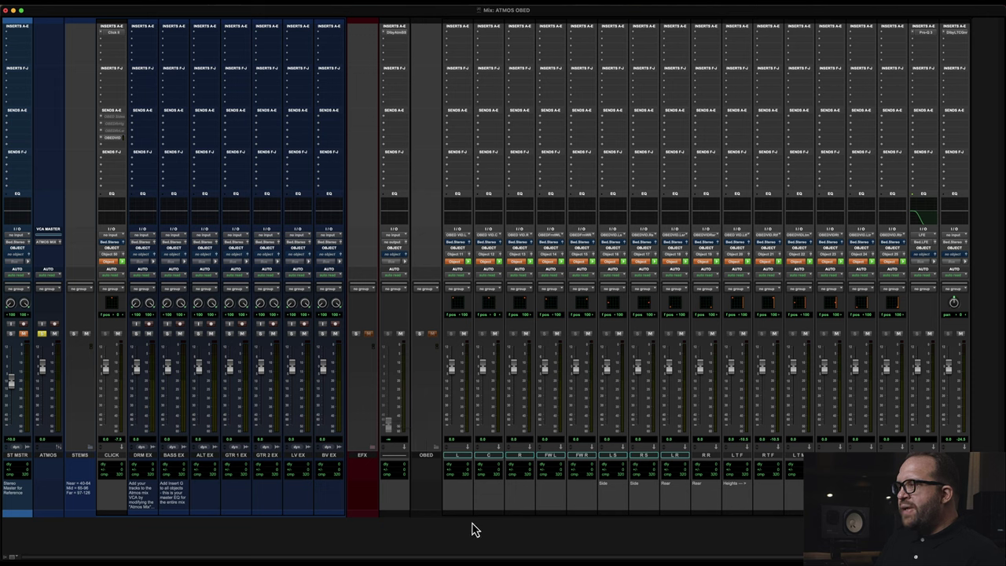
- Show the Tracks/Groups list and select OBED channels L through R S
click(462, 458)
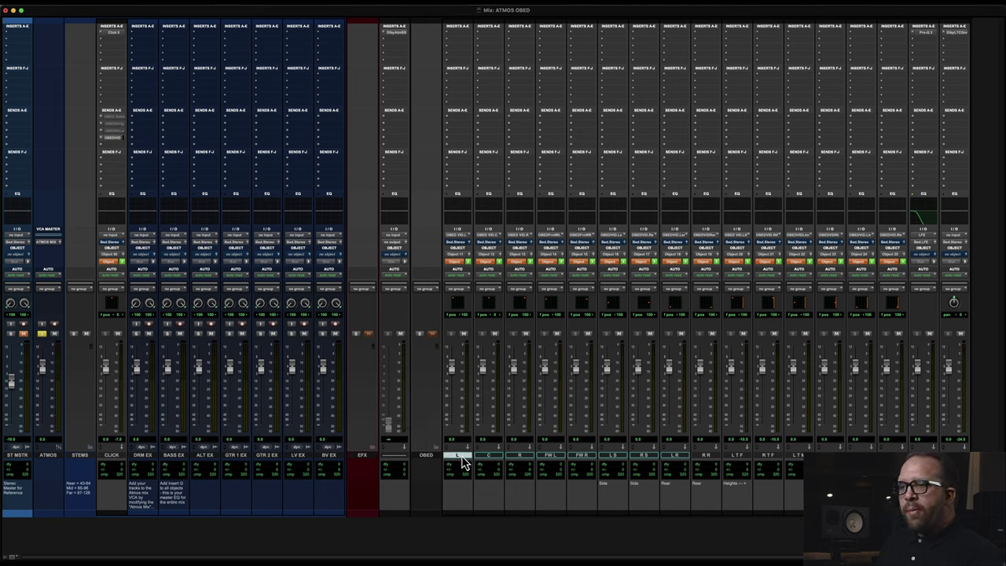
click(6, 555)
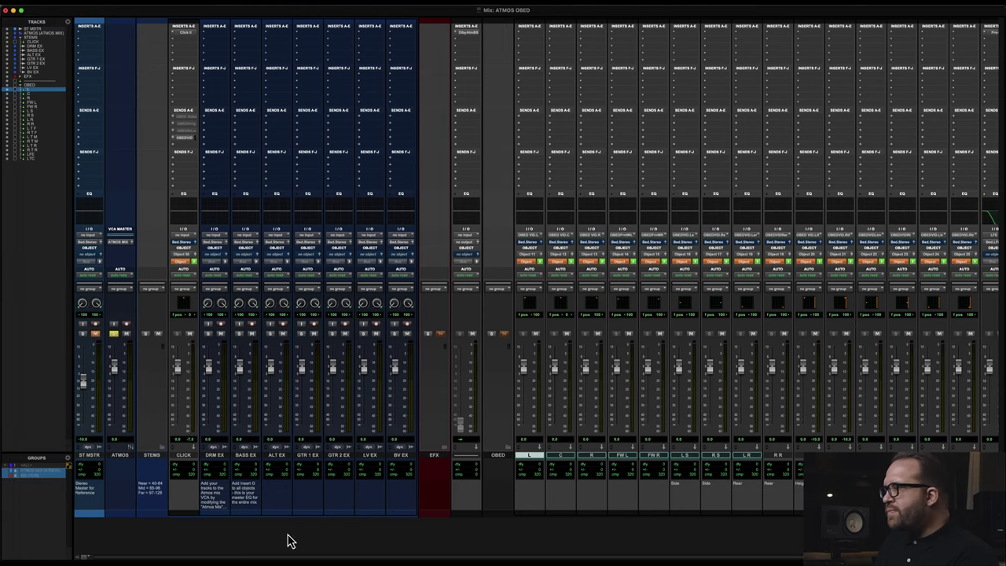
scroll(748, 504, right, 3)
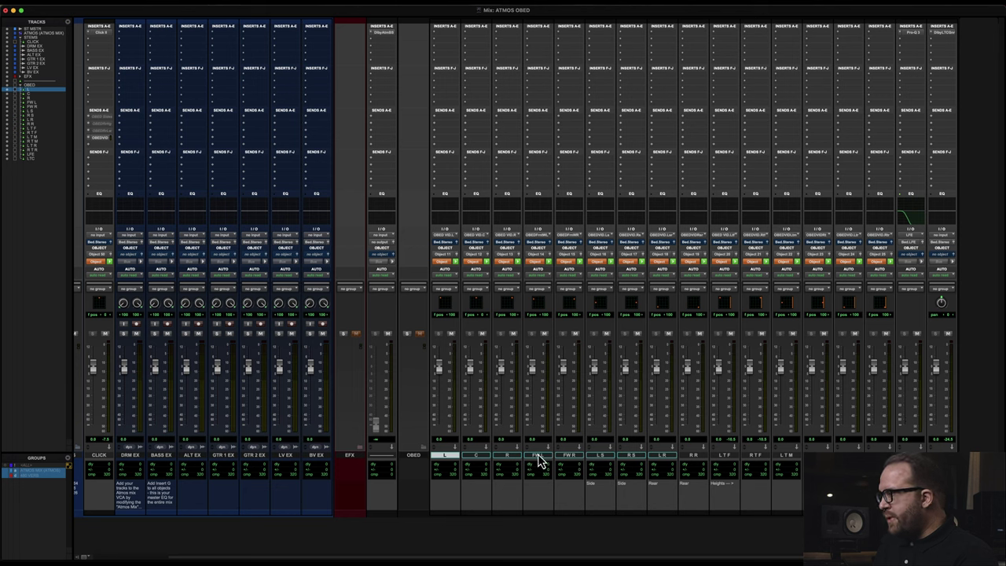
shift+click(629, 458)
- Group the selected L through R S channels as the Zone A mix/edit group
key(super+g)
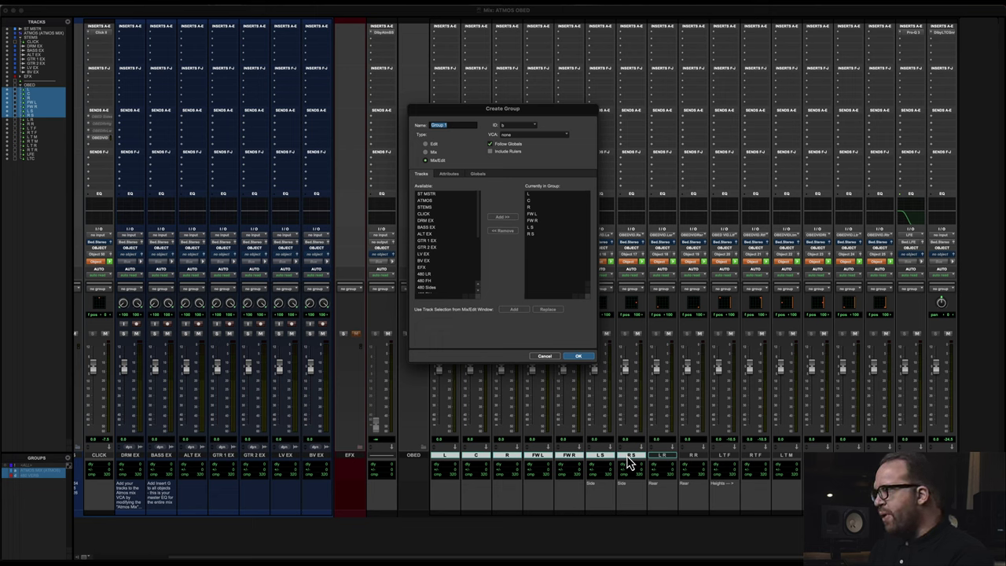
text(Zone A)
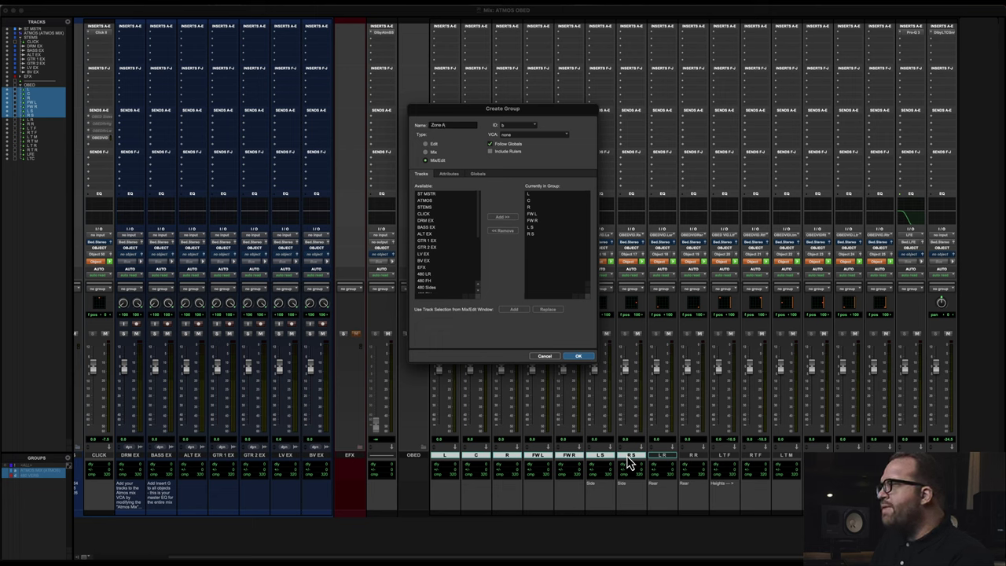
key(Return)
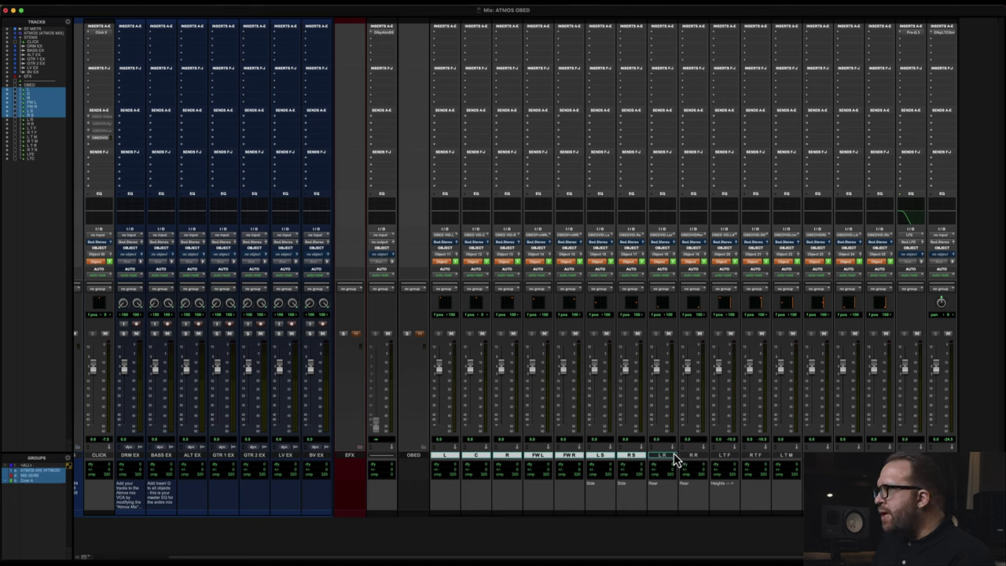
- Select L R through the height channels and group them as Zone B
click(673, 457)
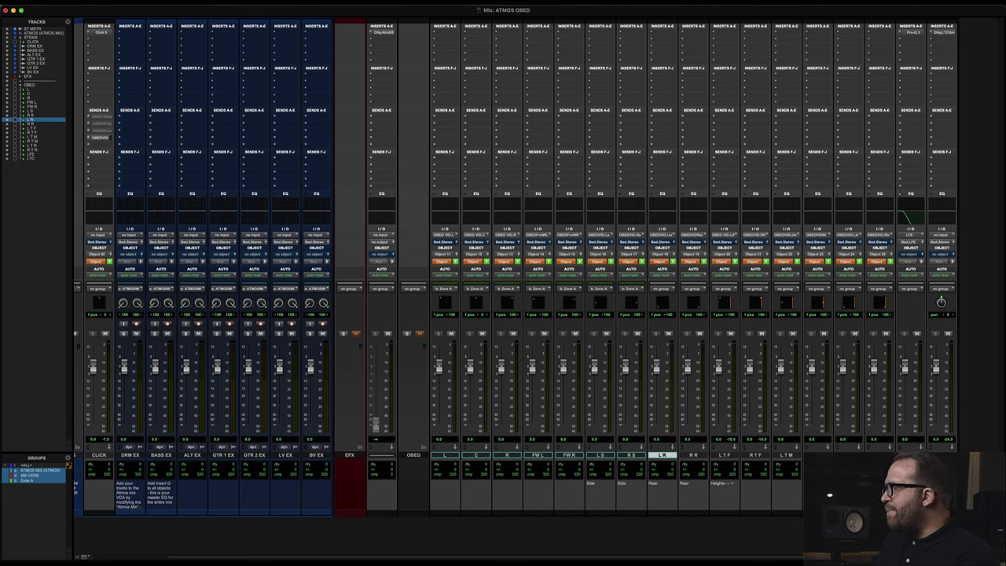
shift+click(787, 455)
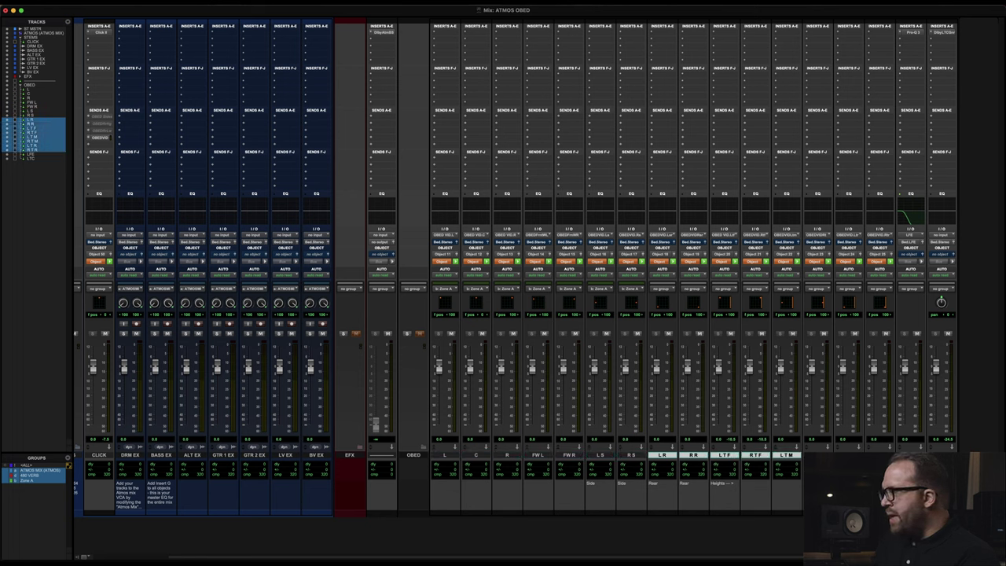
key(super+g)
text(Zone B)
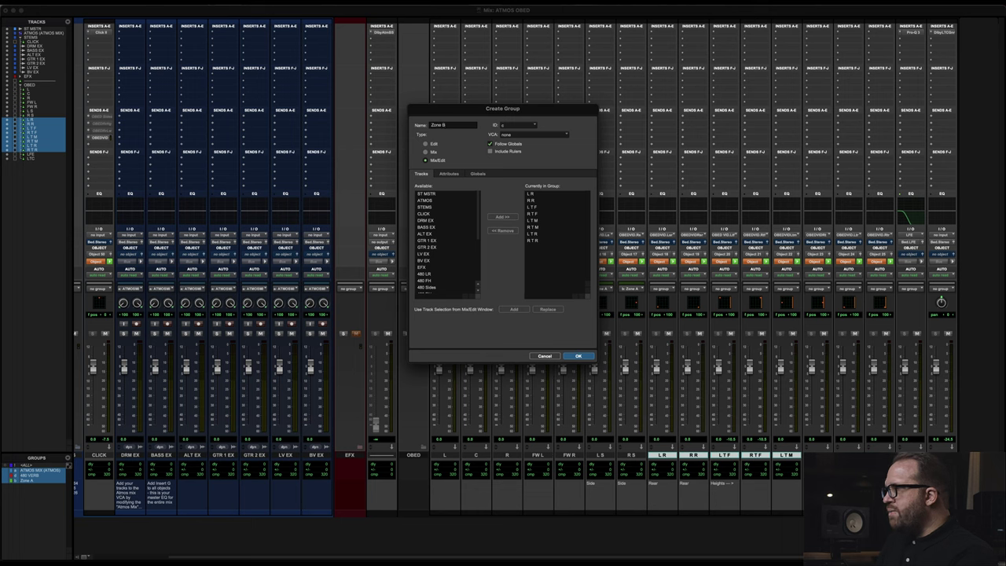
key(Return)
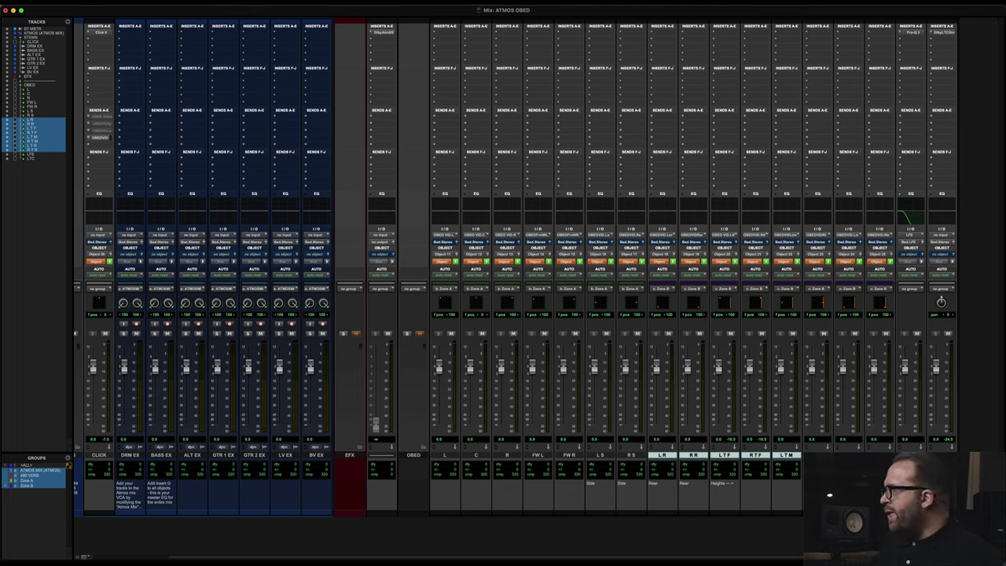
- Deselect the rear and height channels and select L through R S
click(665, 456)
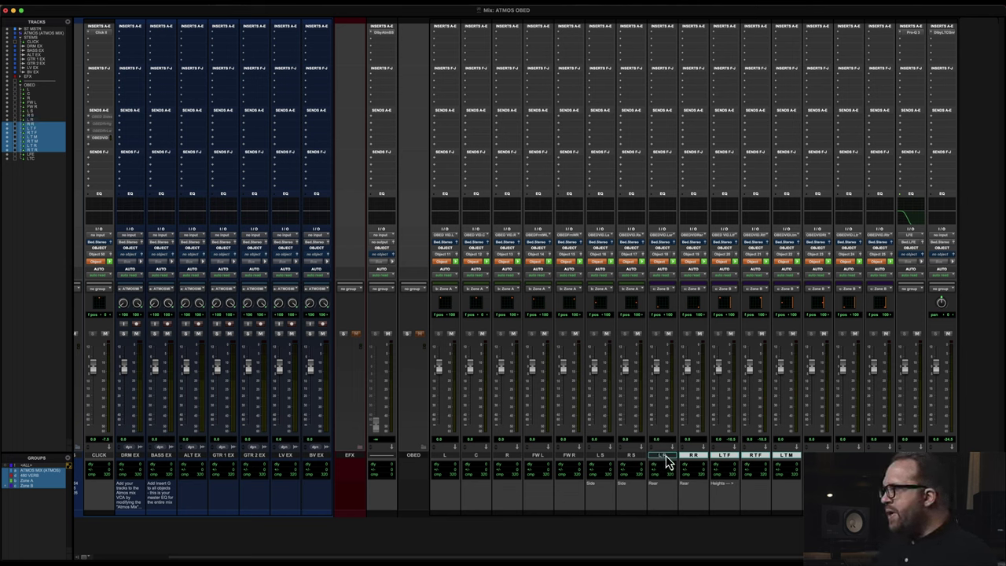
click(665, 456)
click(665, 456)
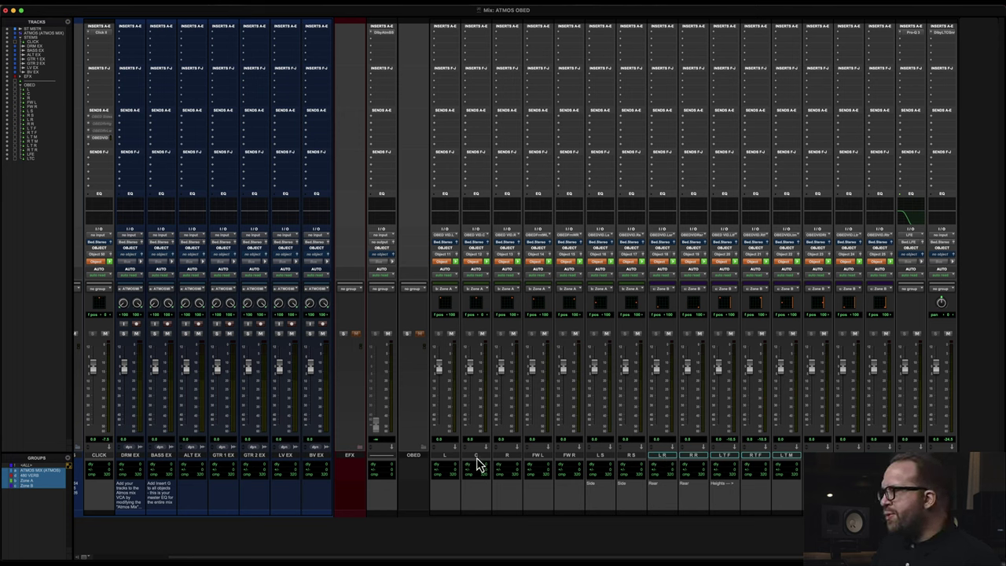
click(452, 460)
shift+click(641, 460)
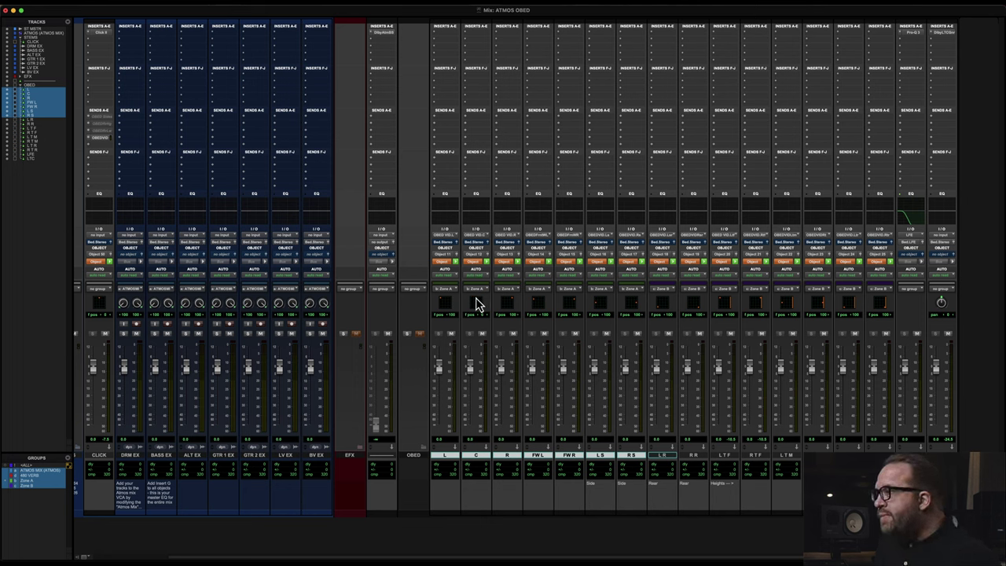
- Modify Zone A to stop following globals and link its own attributes
click(451, 294)
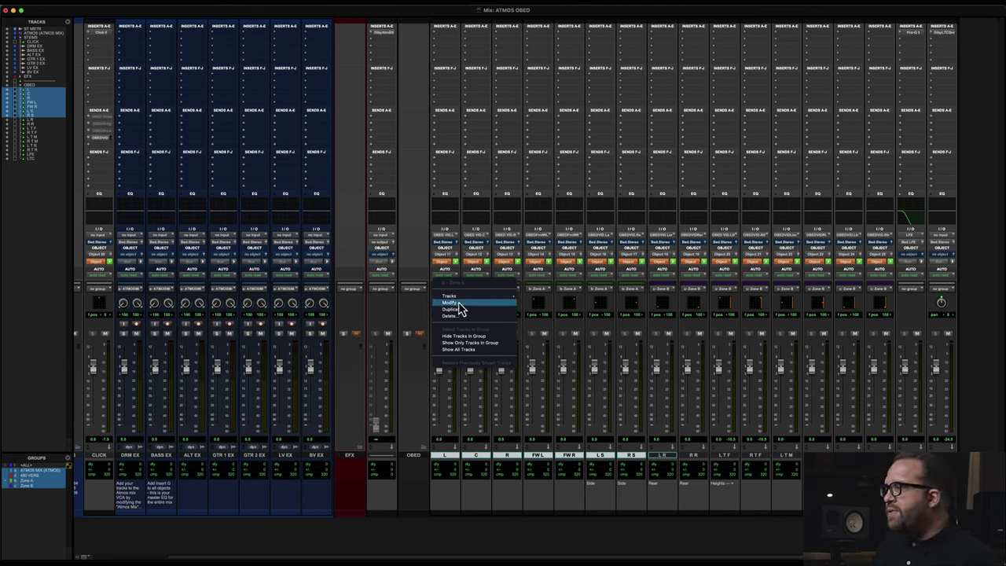
click(460, 308)
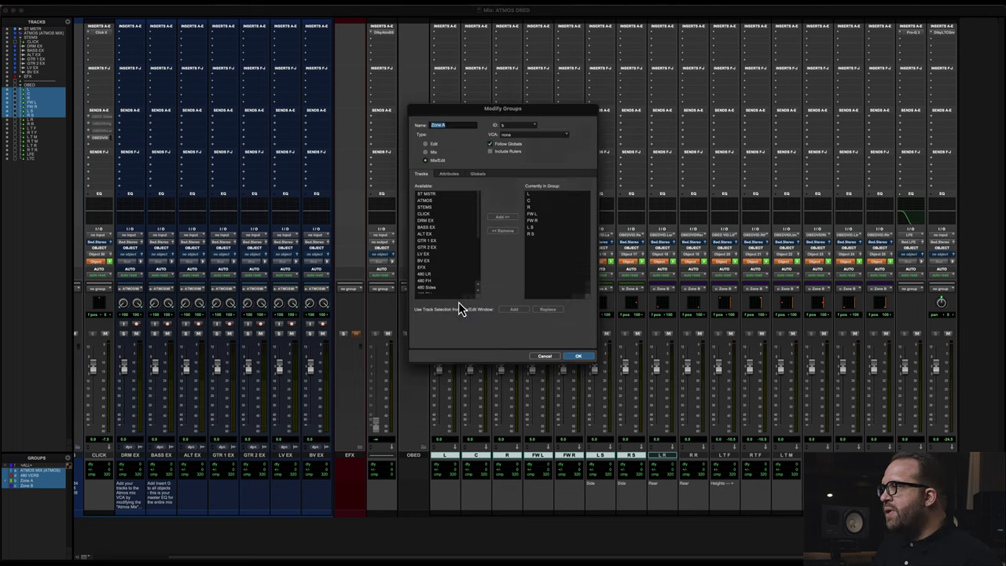
click(497, 144)
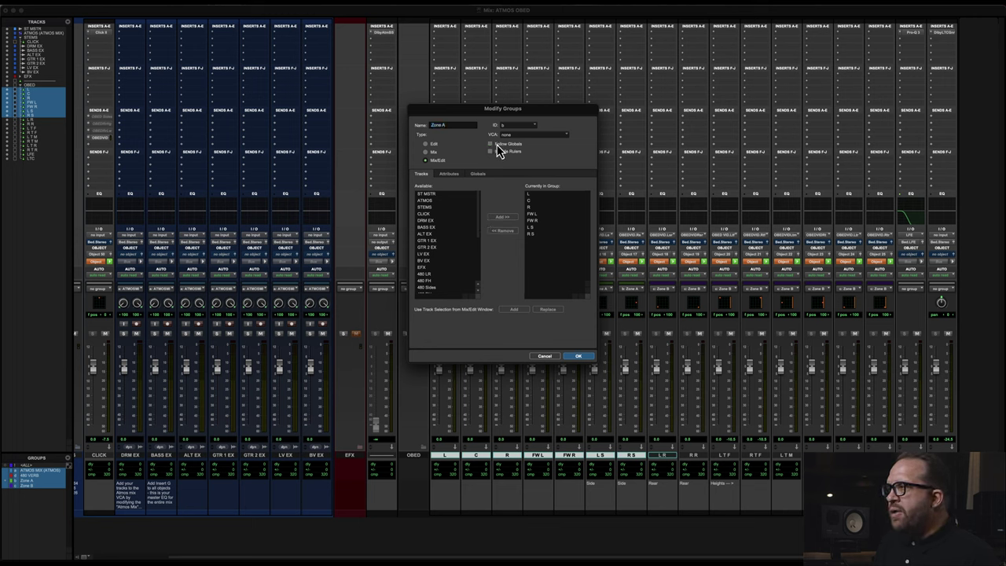
click(448, 175)
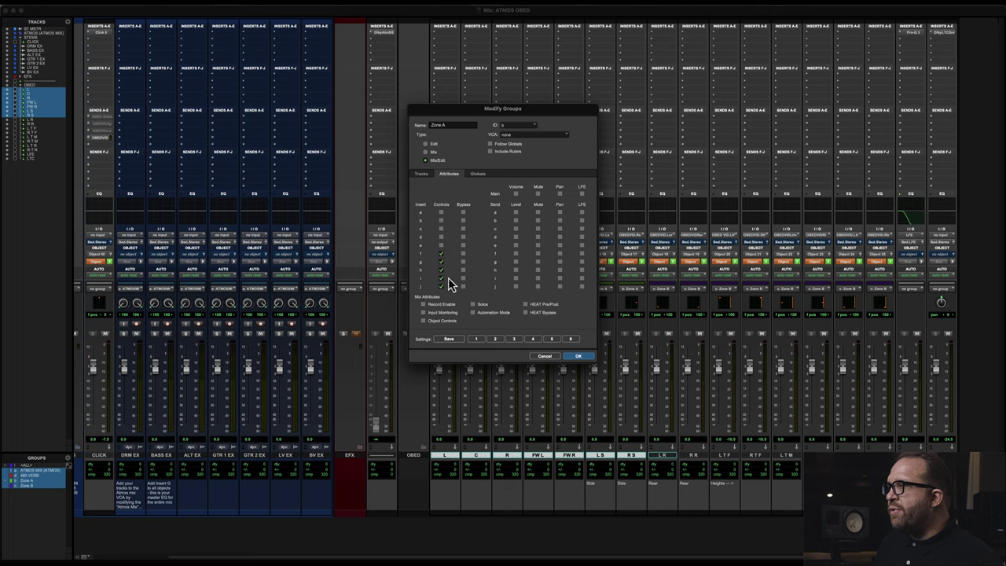
click(579, 356)
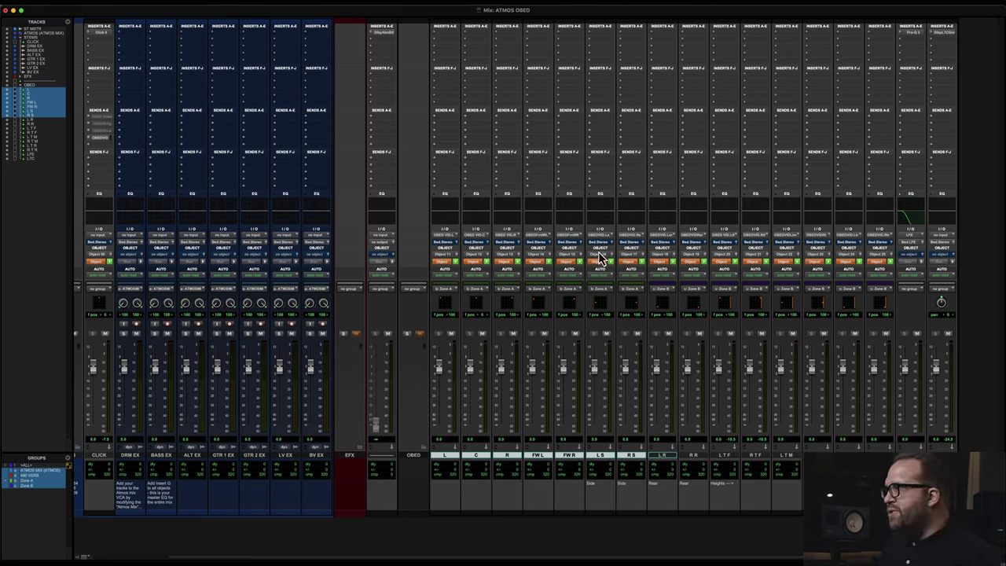
- Insert FabFilter Pro-Q 3 on L and copy it onto the other Zone A channels
click(452, 167)
mouse_move(451, 161)
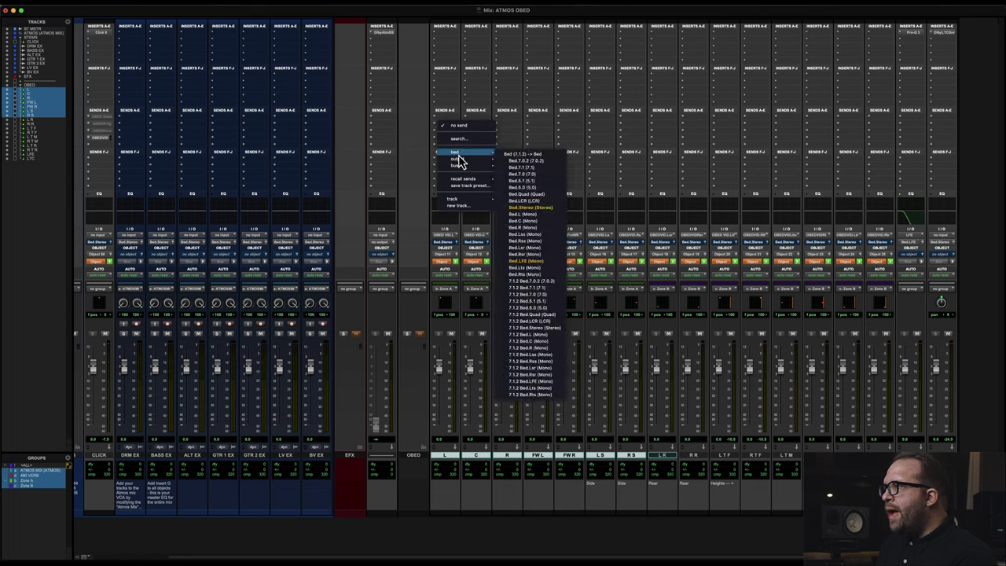
key(Escape)
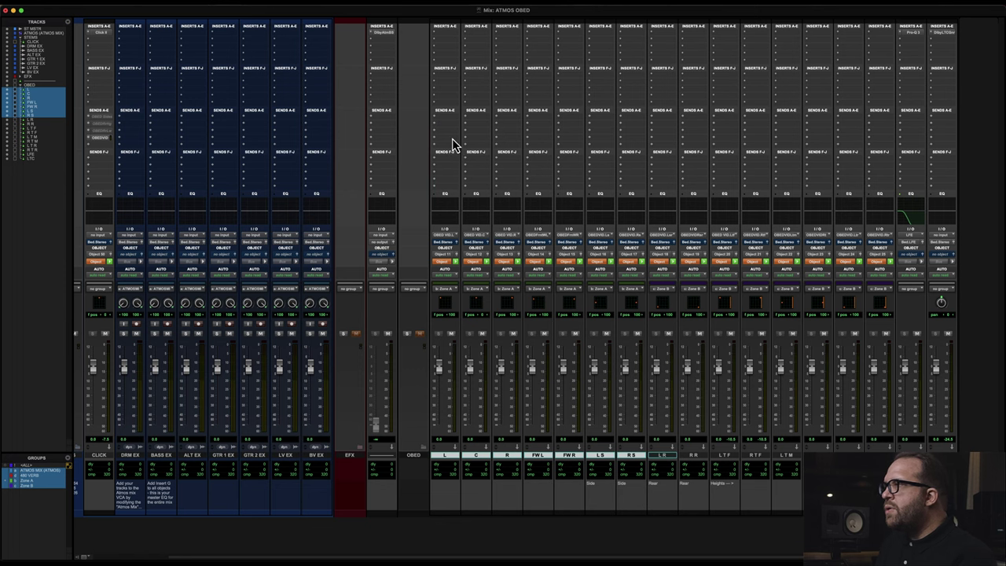
click(445, 78)
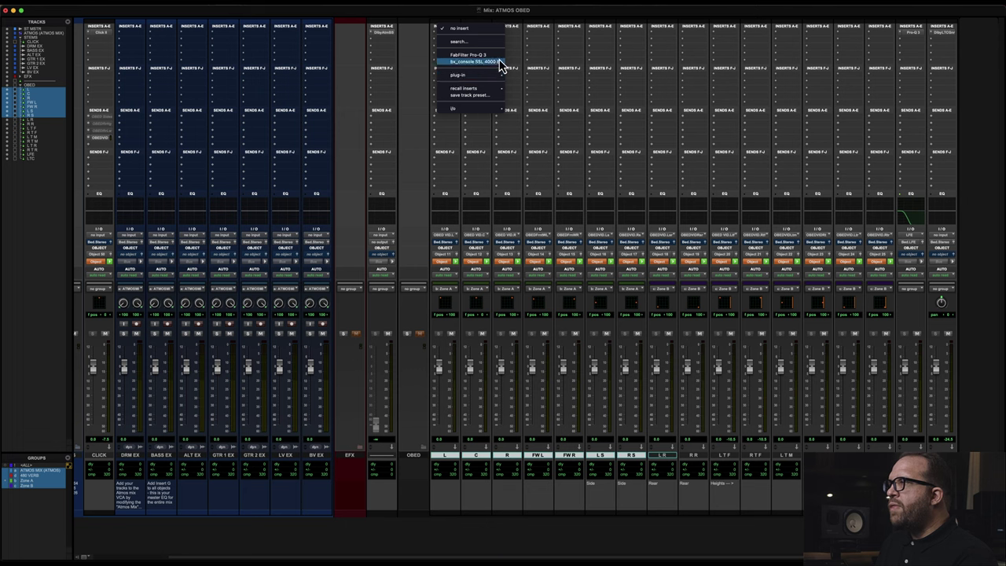
key(Escape)
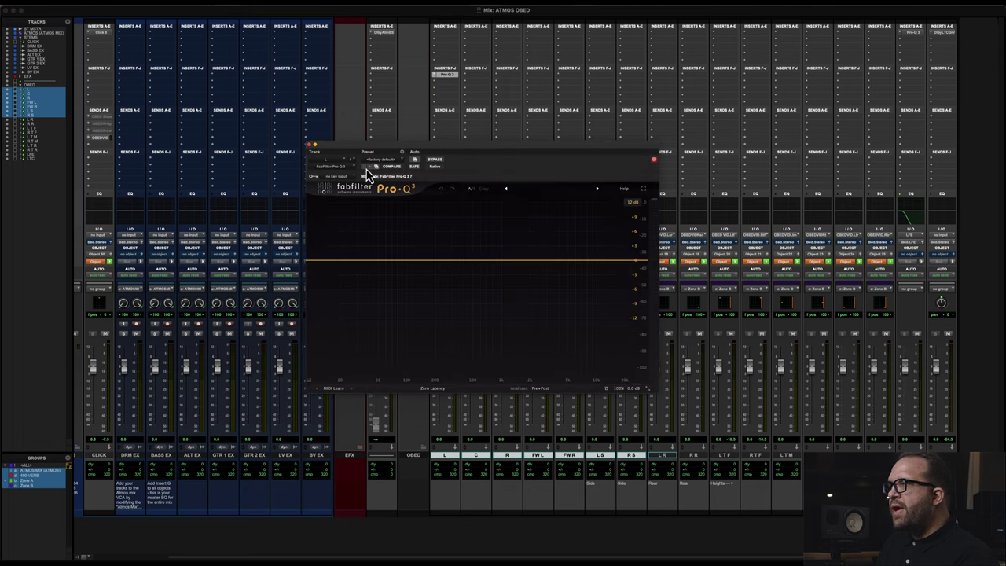
drag(382, 154, 269, 157)
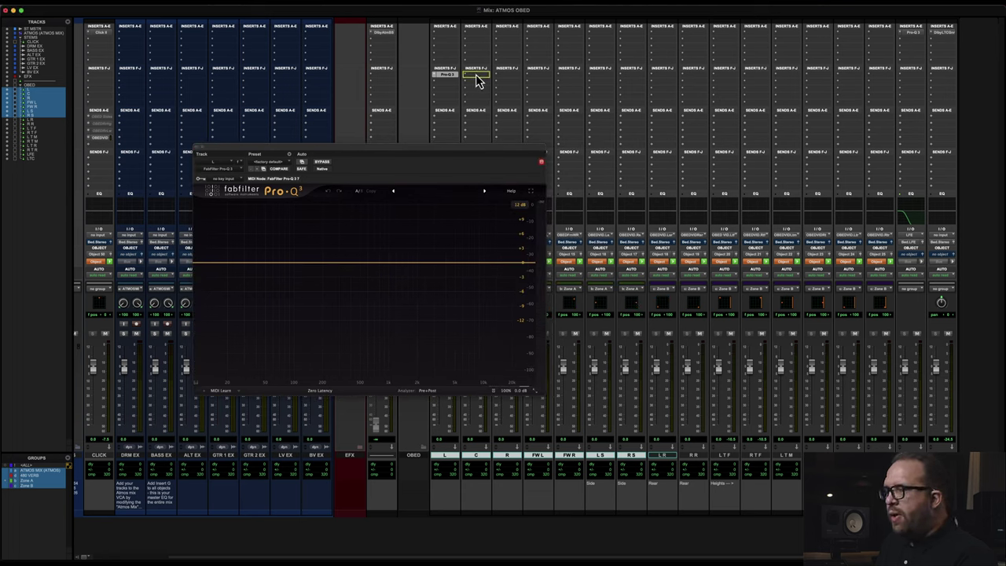
drag(477, 81, 640, 83)
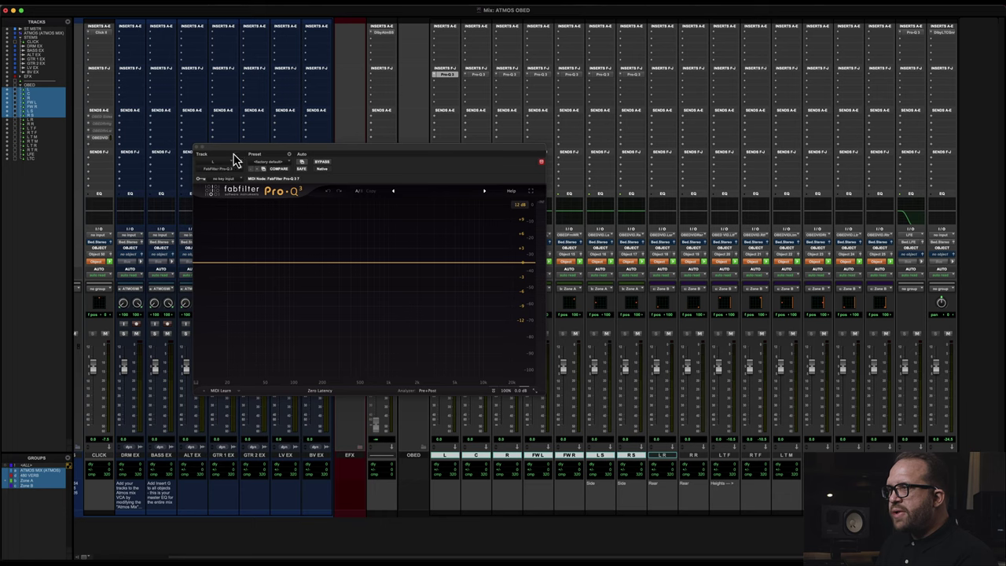
drag(242, 152, 91, 146)
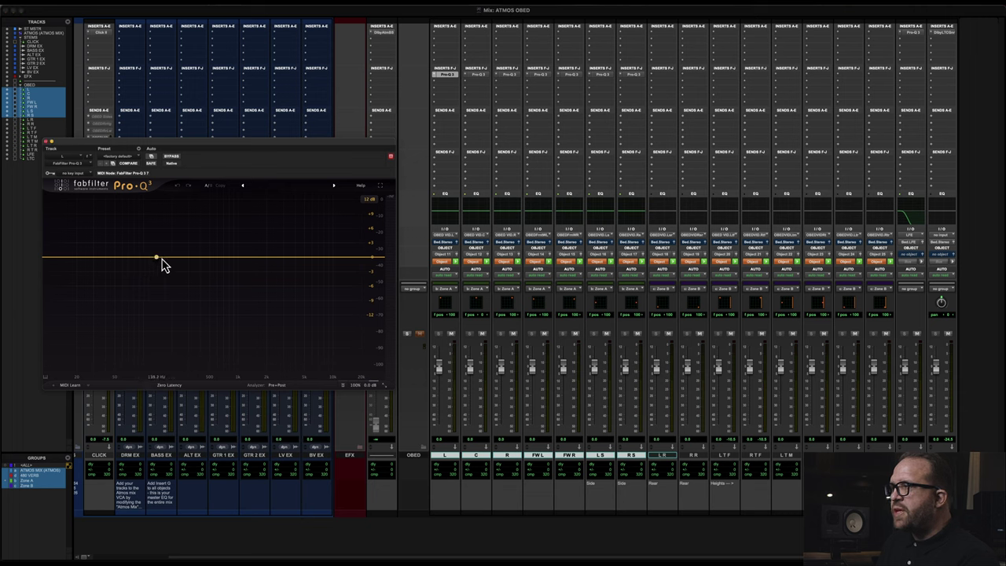
- Test a +3 dB bell, then replace it with a +4.6 dB high shelf near 9 kHz
drag(185, 257, 260, 227)
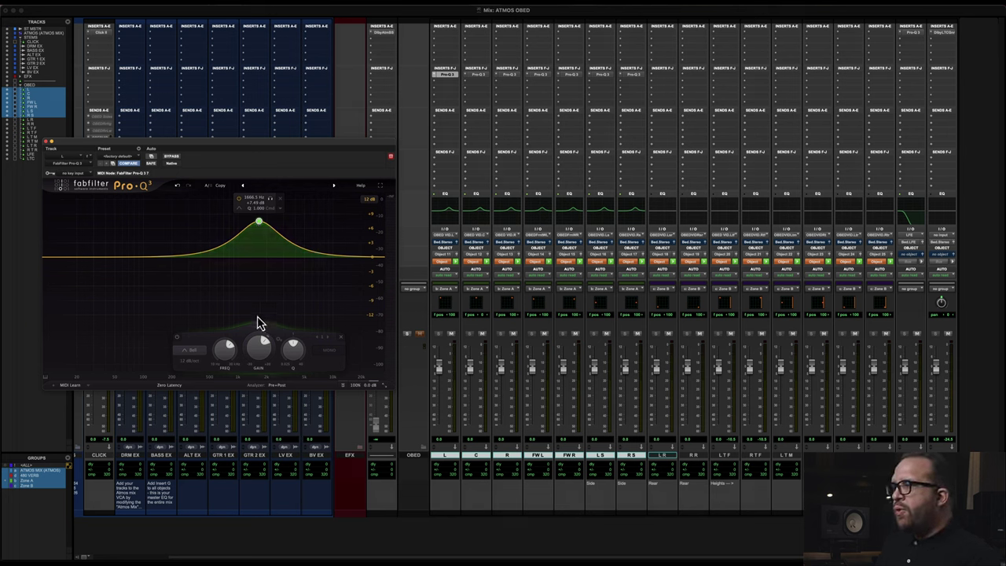
click(342, 340)
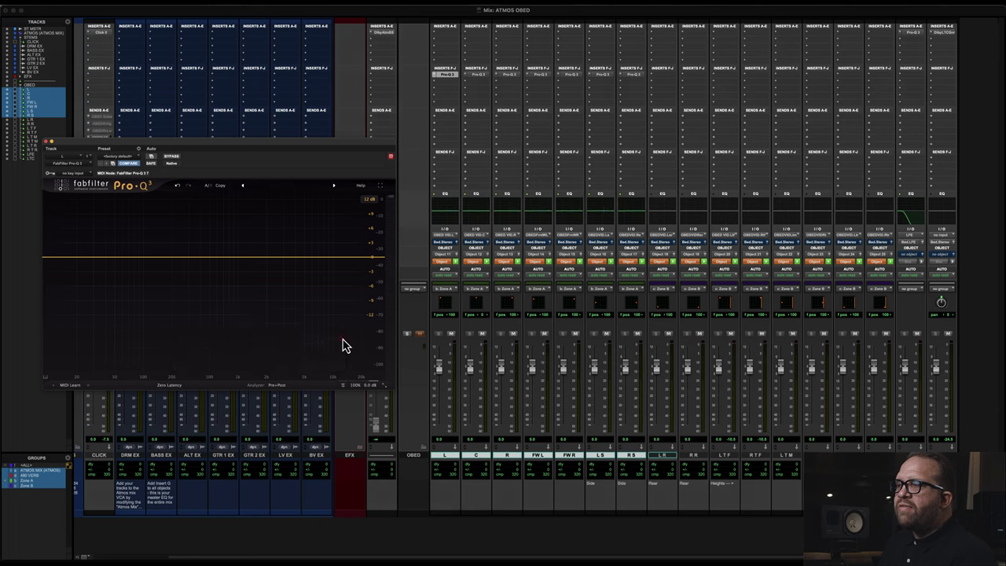
drag(384, 259, 392, 220)
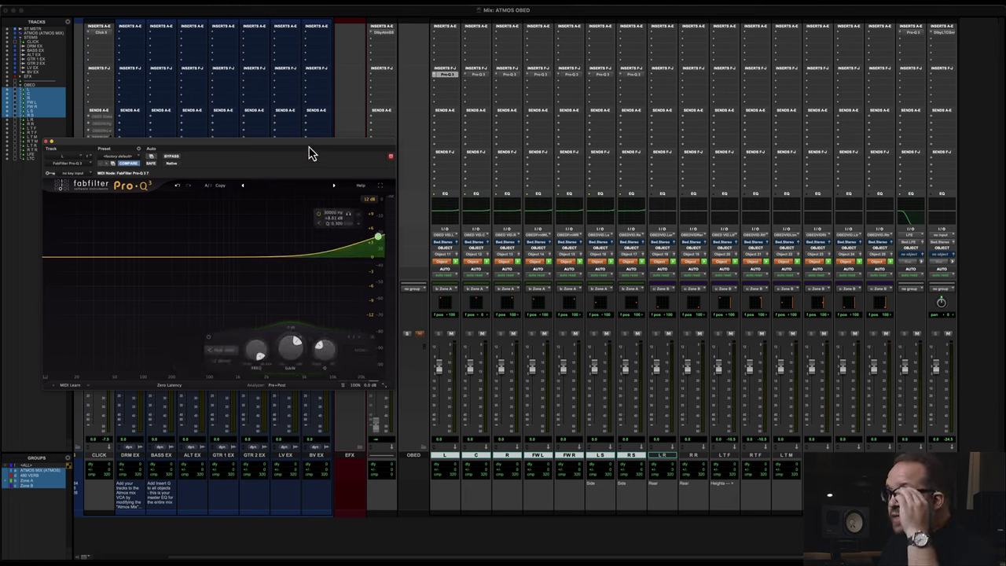
drag(307, 150, 401, 152)
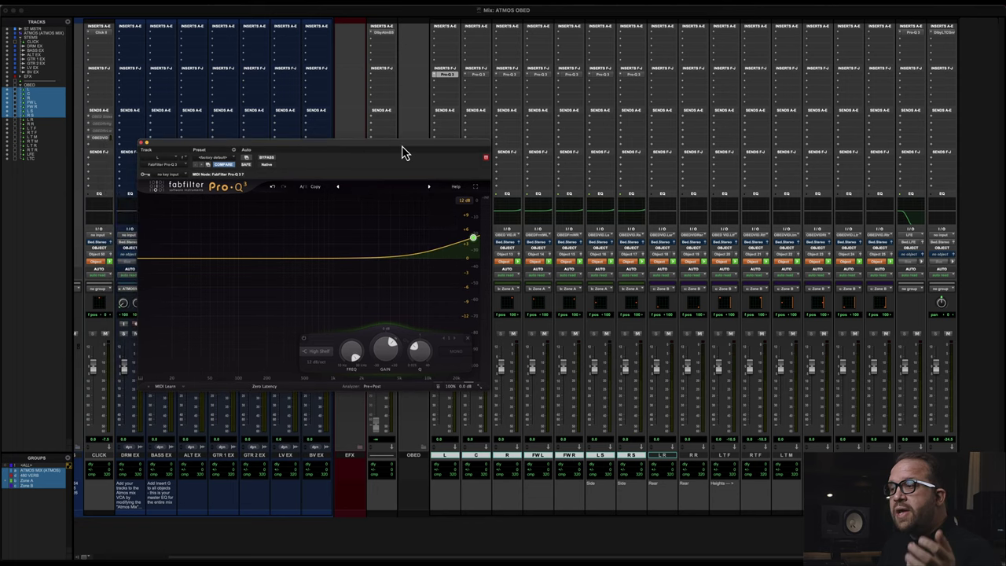
scroll(327, 536, left, 3)
- Solo ST MSTR in place of ATMOS and delete the Pro-Q 3 high-shelf band
scroll(327, 536, left, 1)
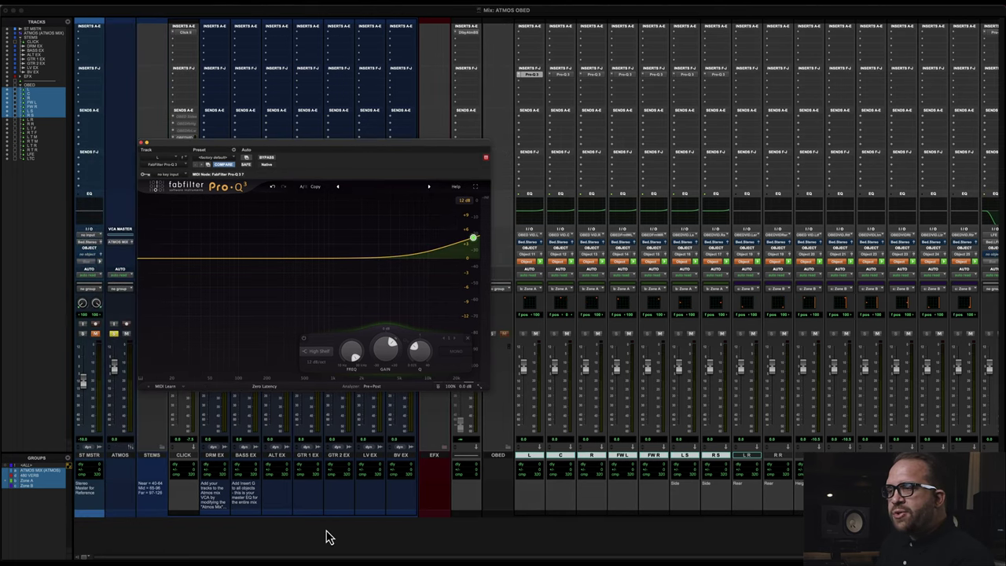
click(83, 333)
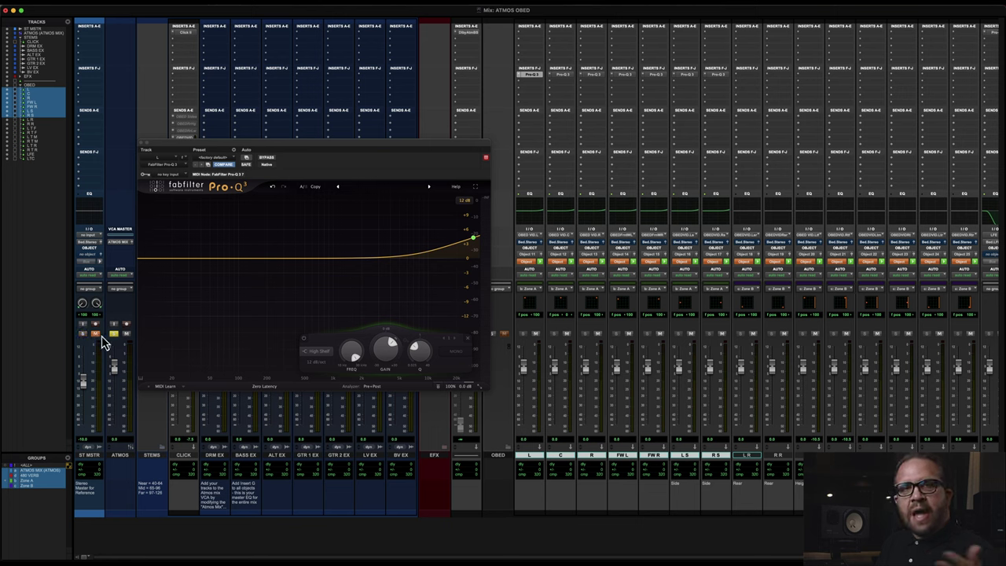
click(84, 334)
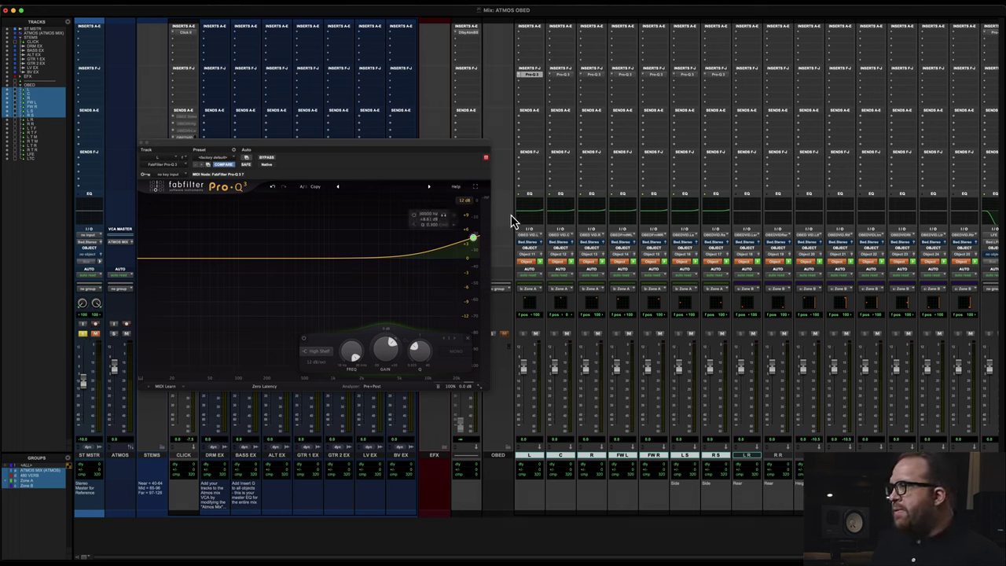
click(469, 341)
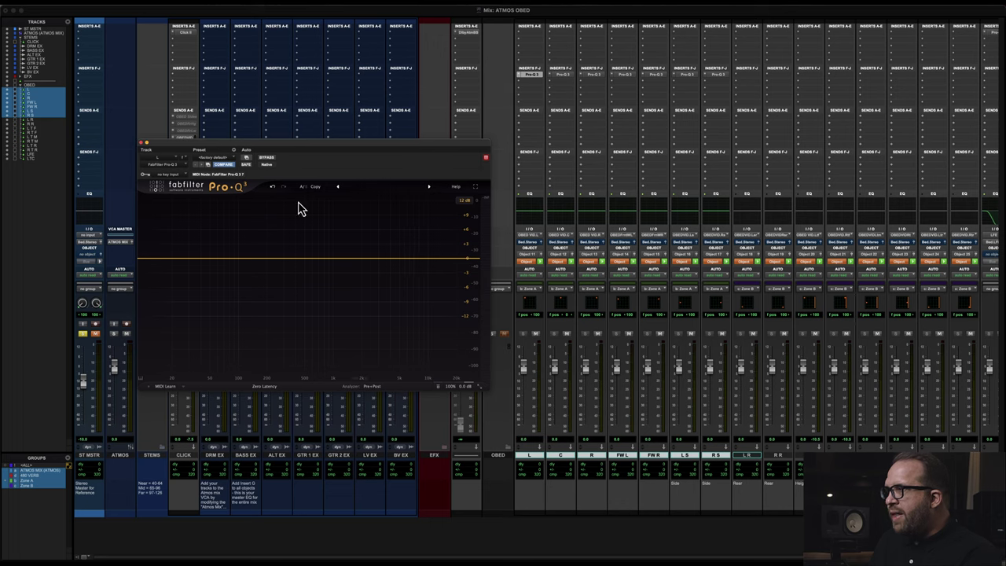
- Close the EQ window and select the L R through R T R tracks
click(143, 145)
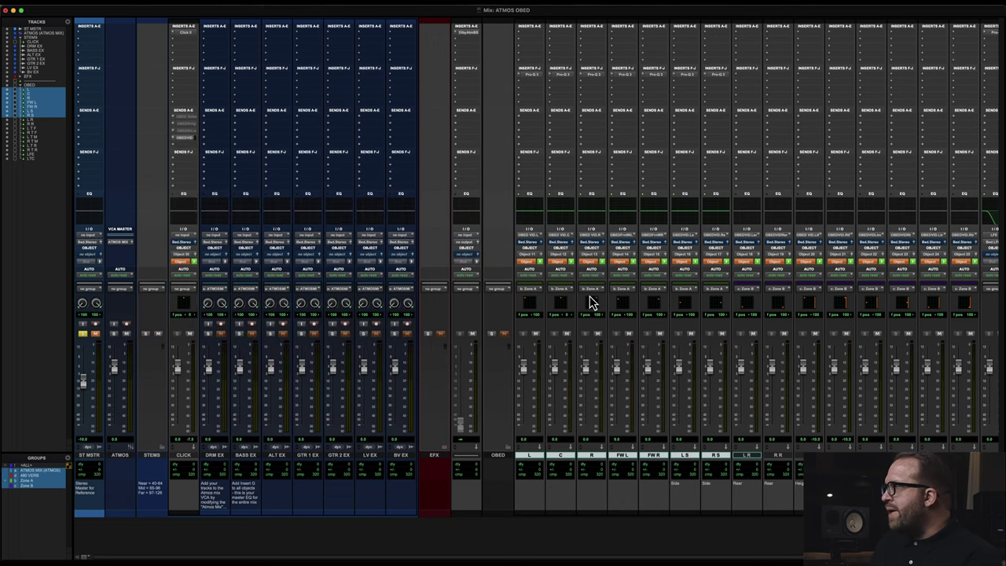
scroll(714, 368, right, 3)
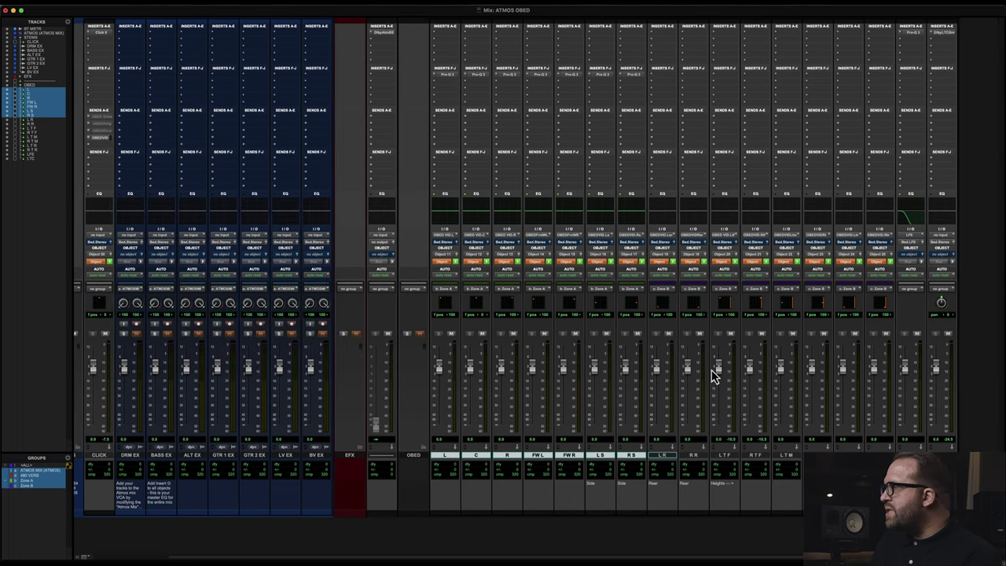
click(666, 456)
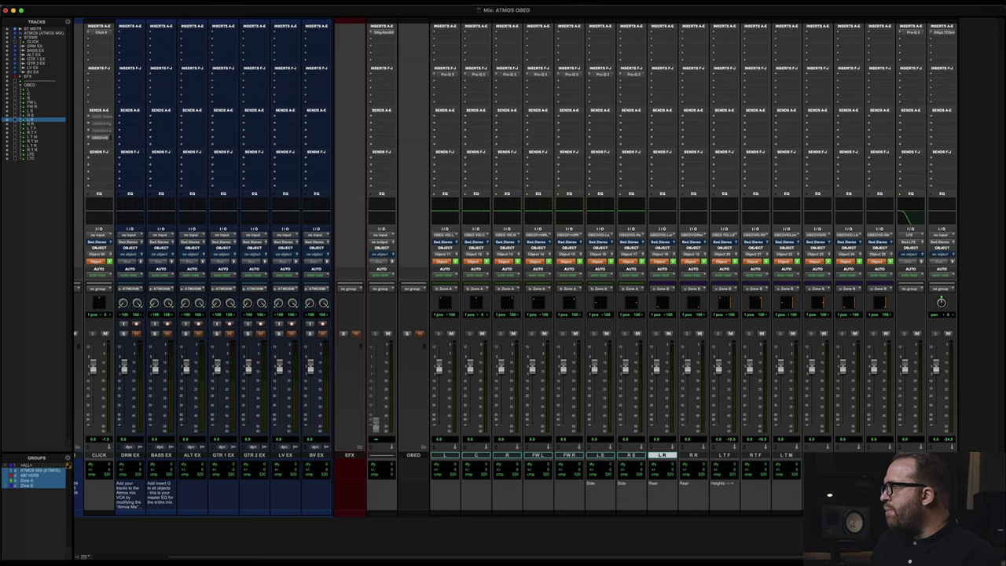
shift+click(911, 455)
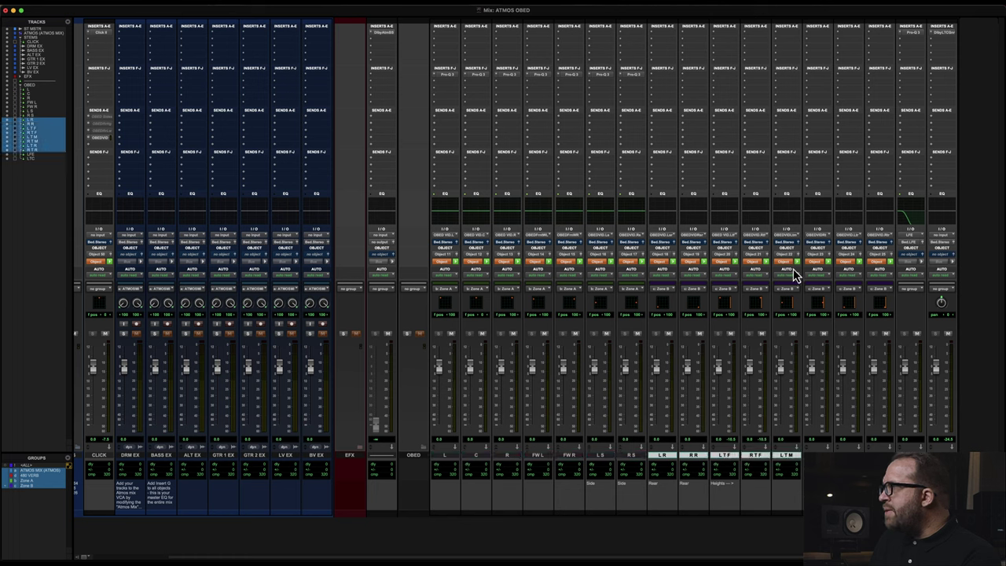
click(666, 89)
click(687, 70)
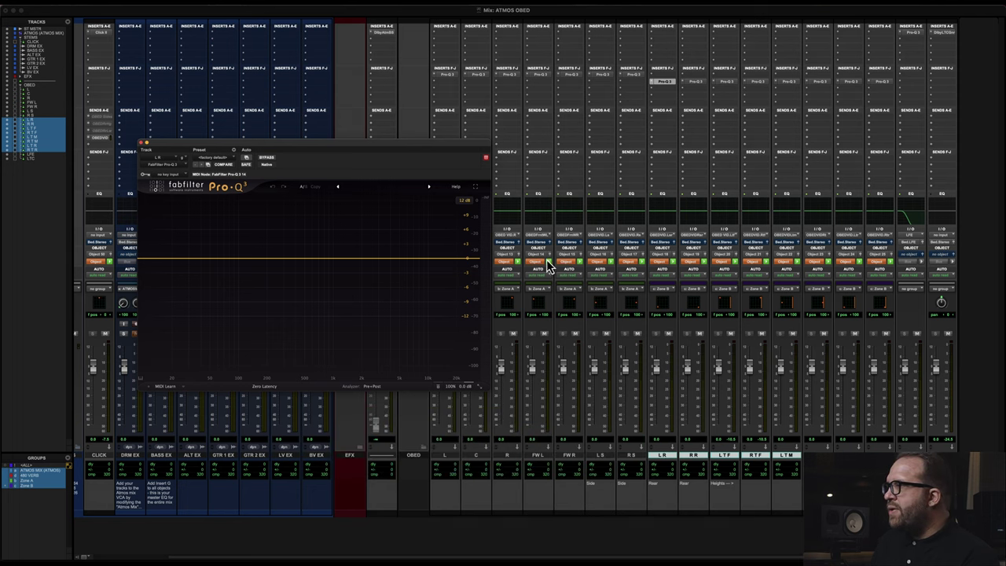
- Test a Pro-Q 3 boost near 5.7 kHz for linking, undo it, and close the window
drag(417, 263, 260, 240)
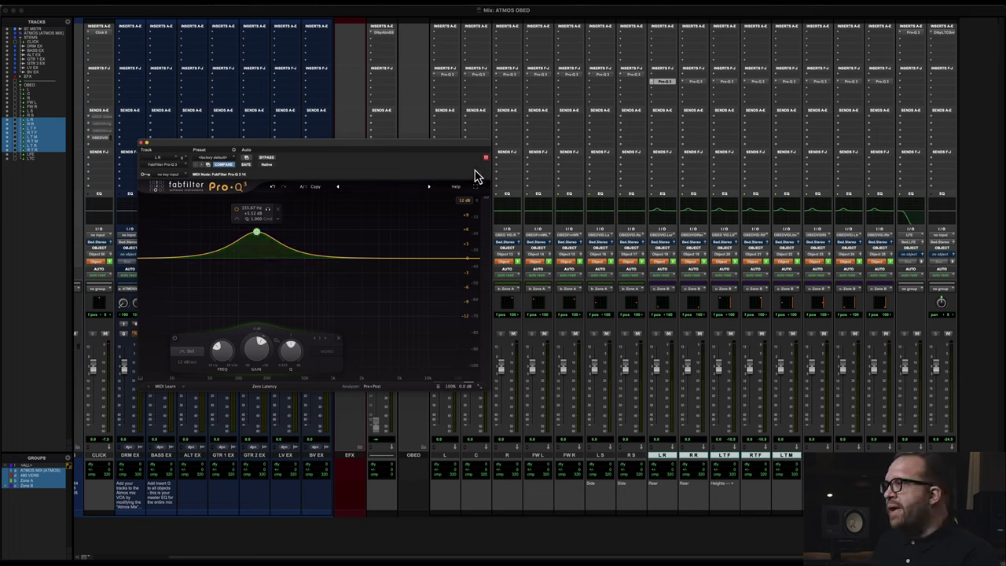
click(339, 340)
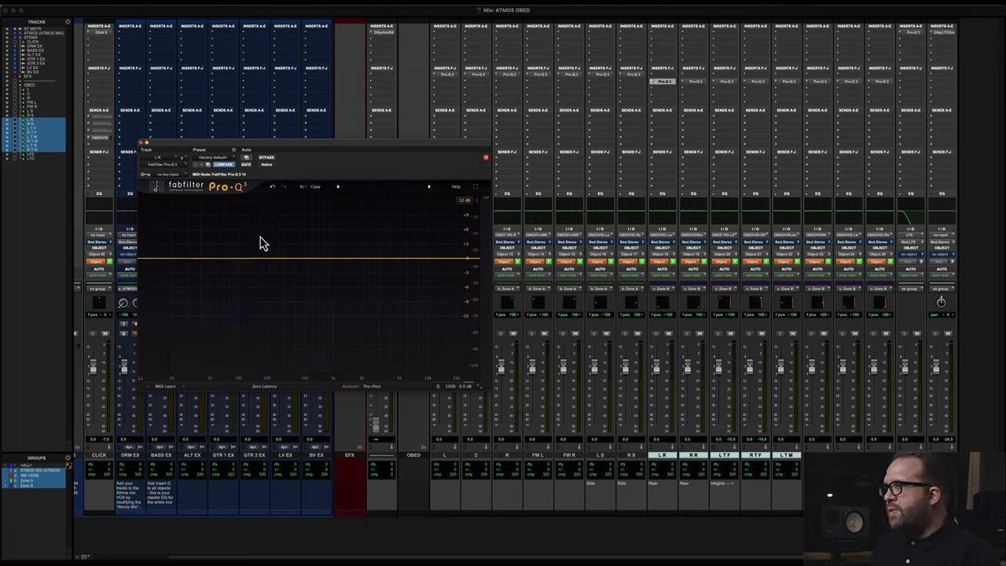
click(141, 143)
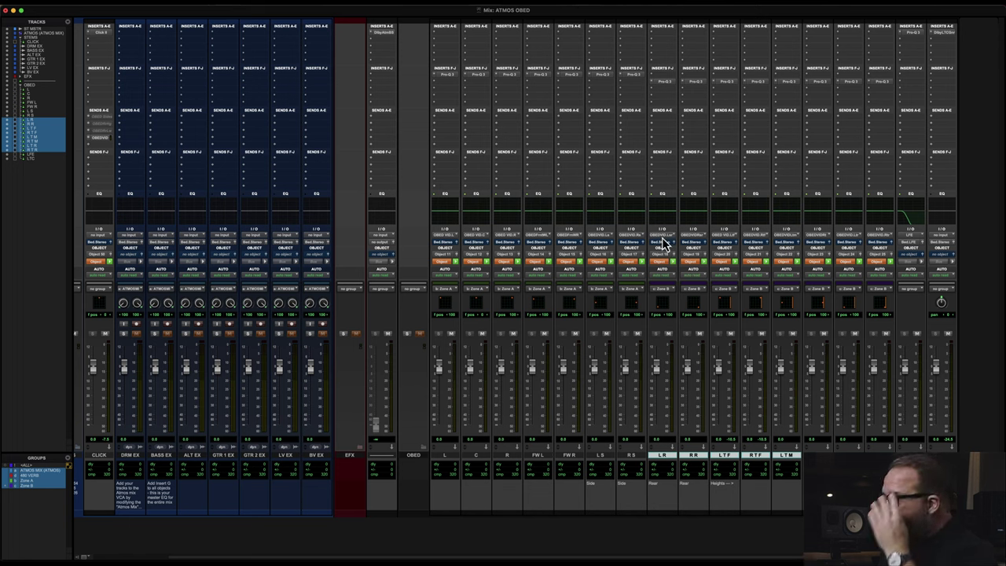
- Clear the channel selection, then select channels L through LTM
click(665, 457)
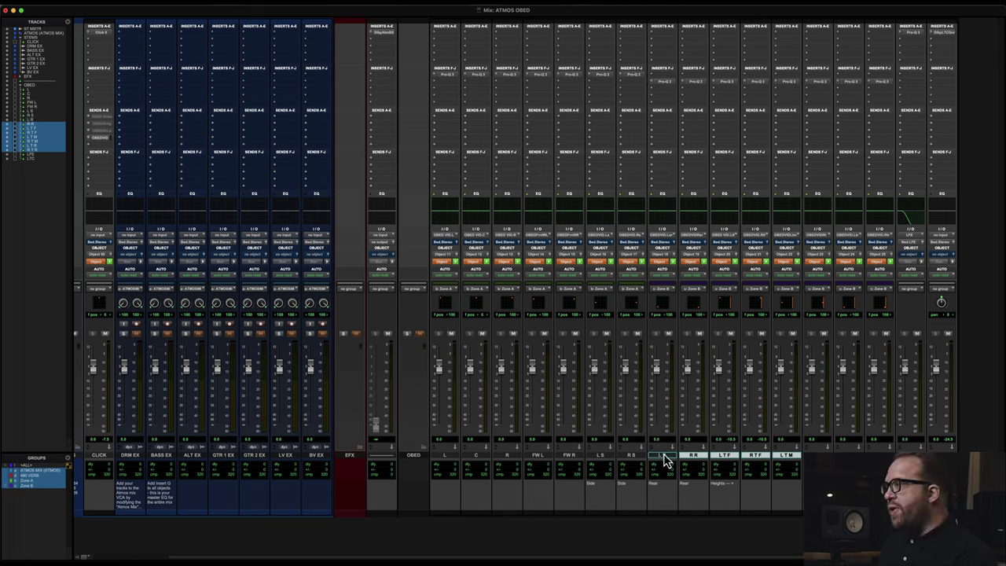
click(664, 461)
click(664, 459)
click(665, 459)
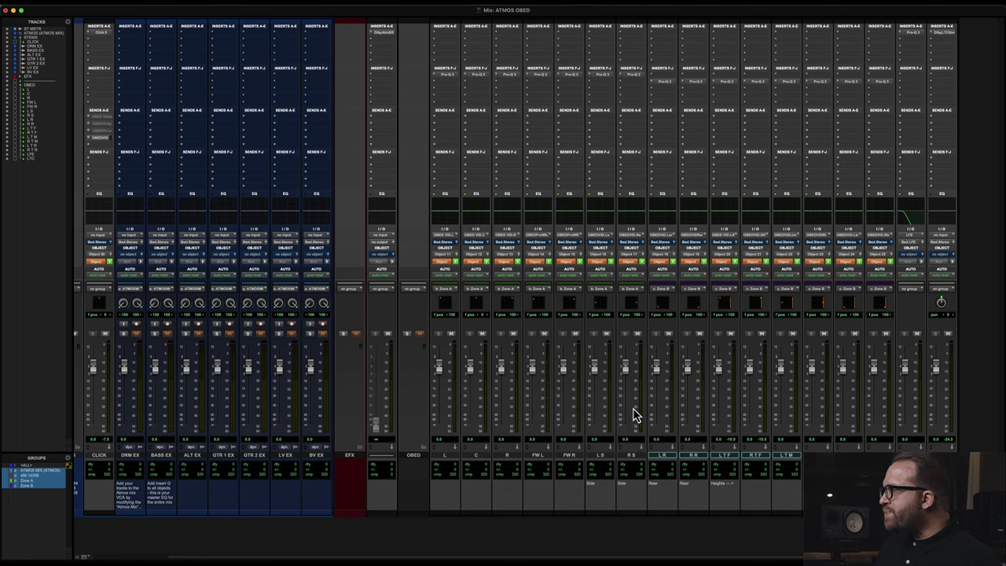
shift+click(446, 457)
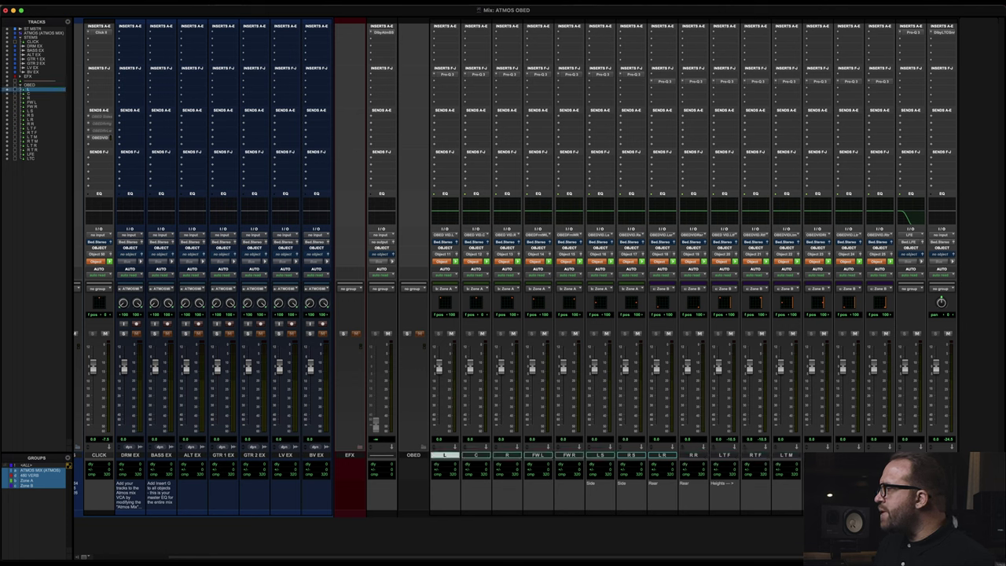
shift+click(786, 455)
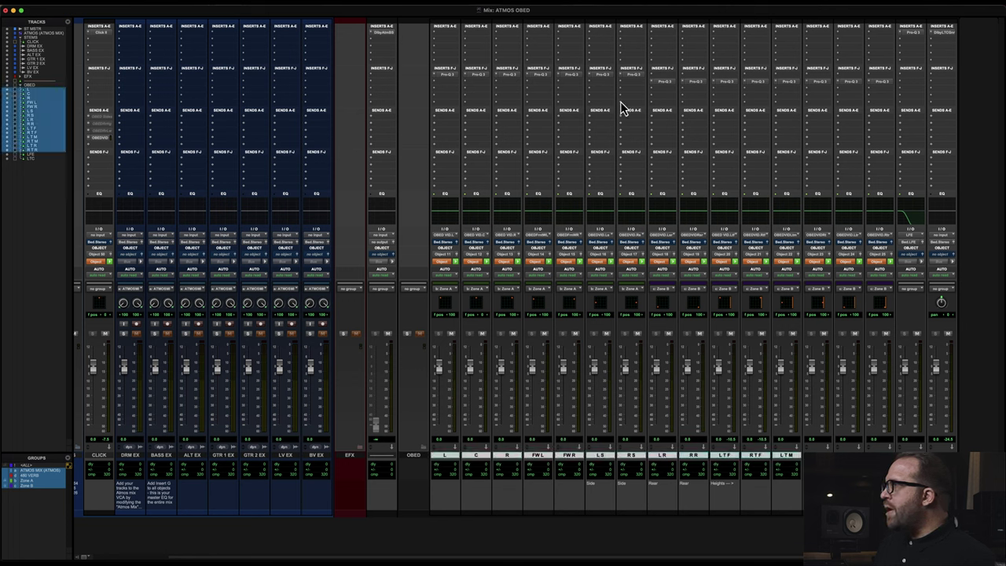
- Insert the bx_townhouse Buss Compressor (mono) on the selected channels
click(452, 102)
mouse_move(474, 97)
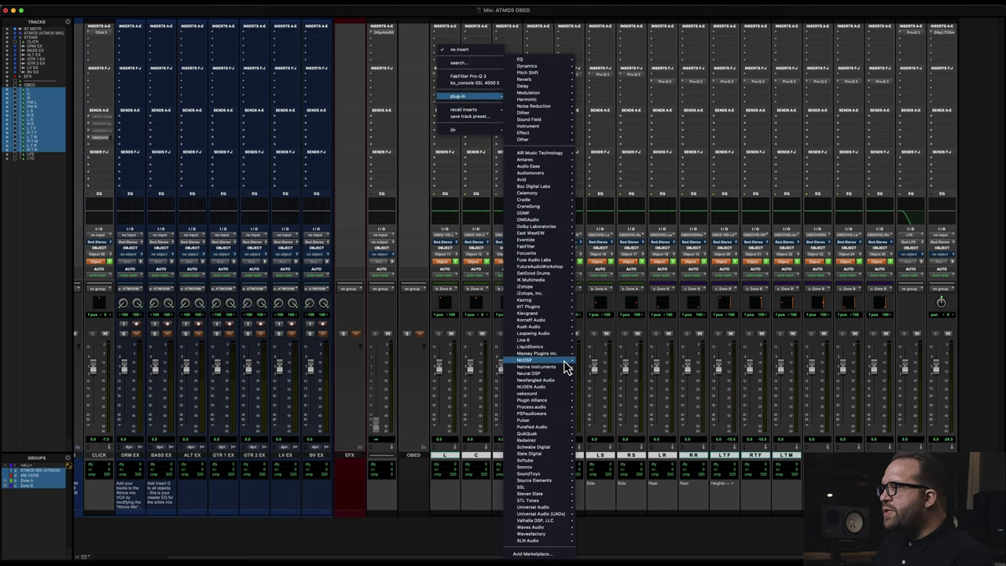
mouse_move(555, 450)
mouse_move(555, 402)
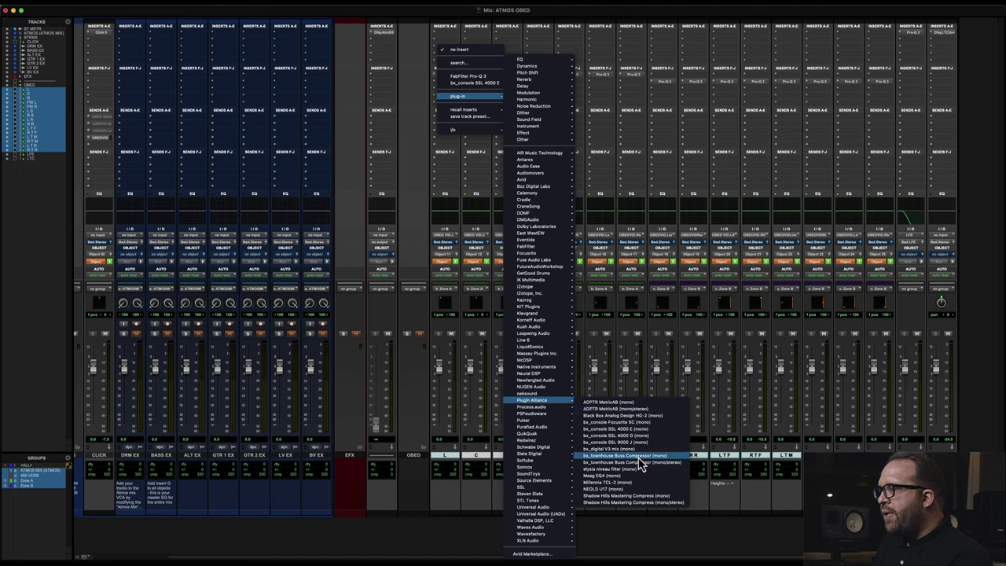
click(638, 458)
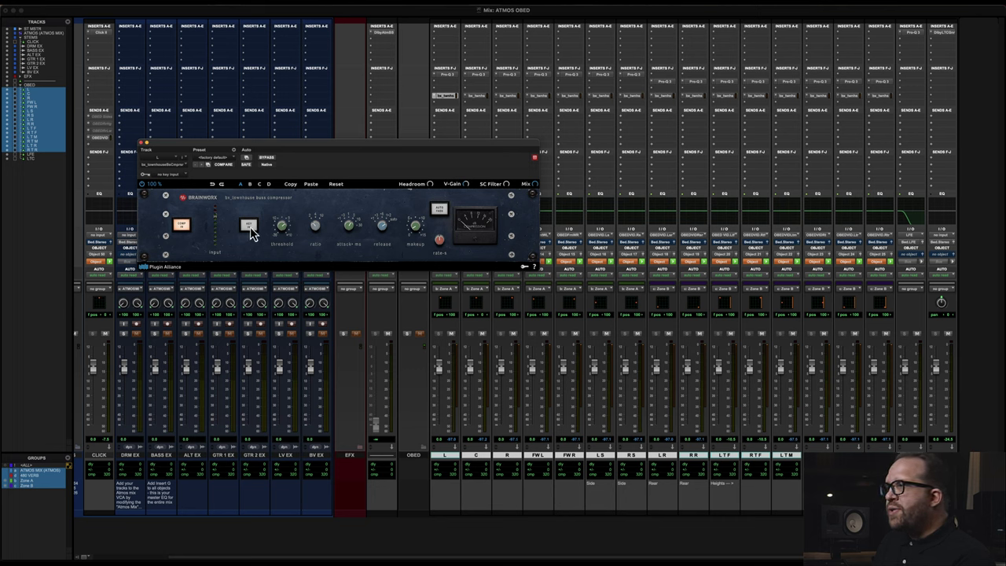
- Load a saved mix-buss preset and move the compressor window down and right
click(224, 160)
click(224, 150)
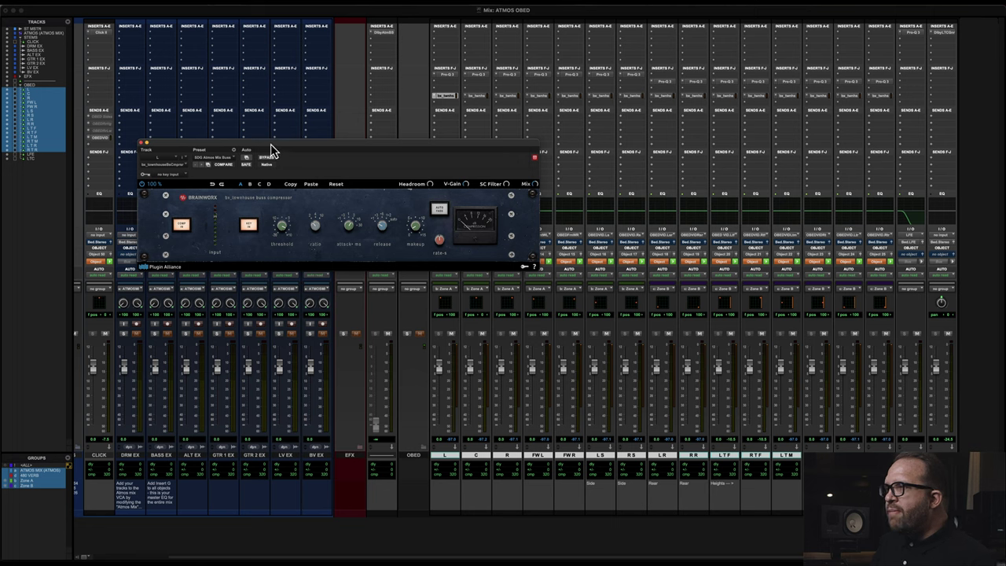
drag(271, 151, 423, 255)
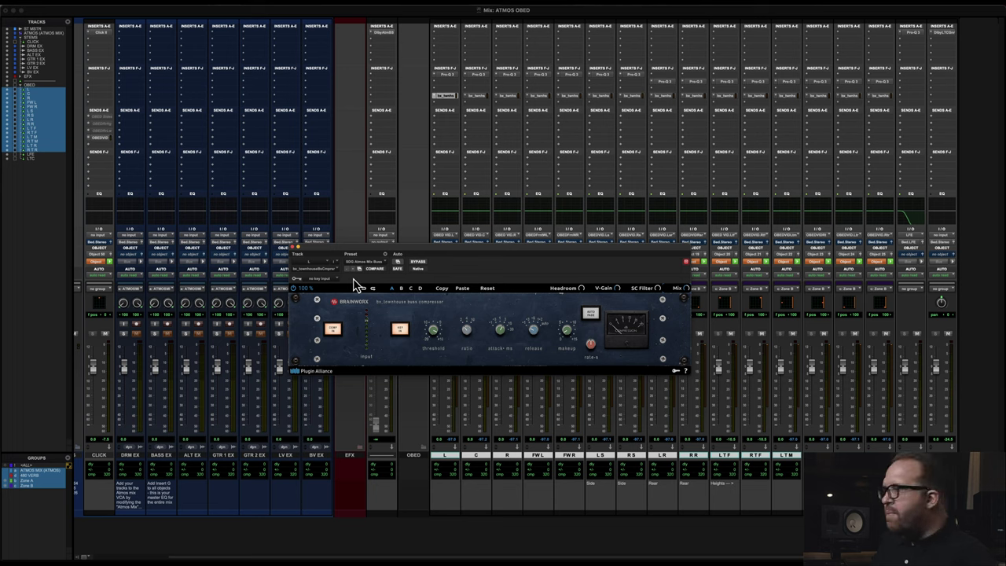
- Add a mono audio track named MSTR SC after the last track, then switch to the Edit window
click(32, 158)
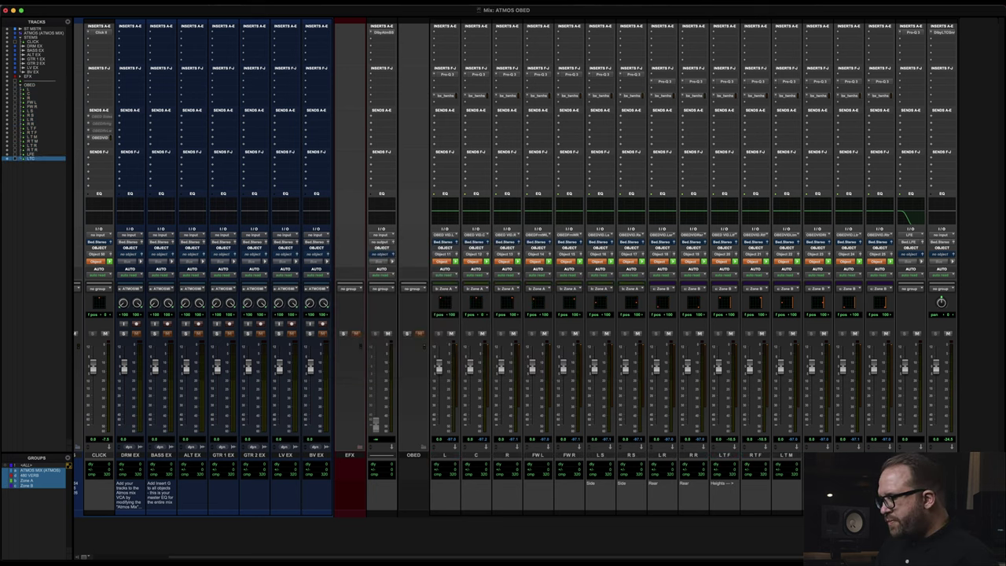
key(super+shift+n)
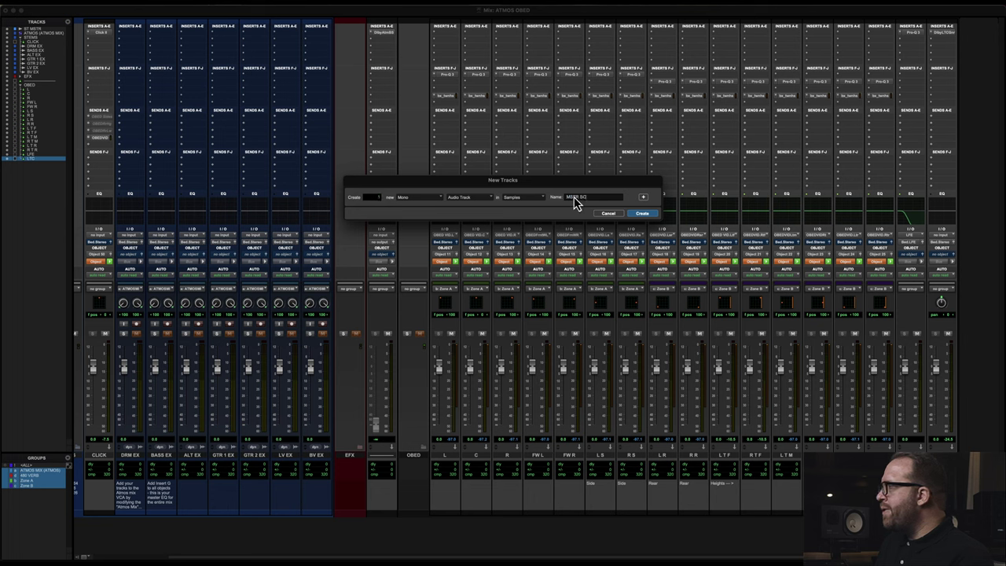
click(643, 213)
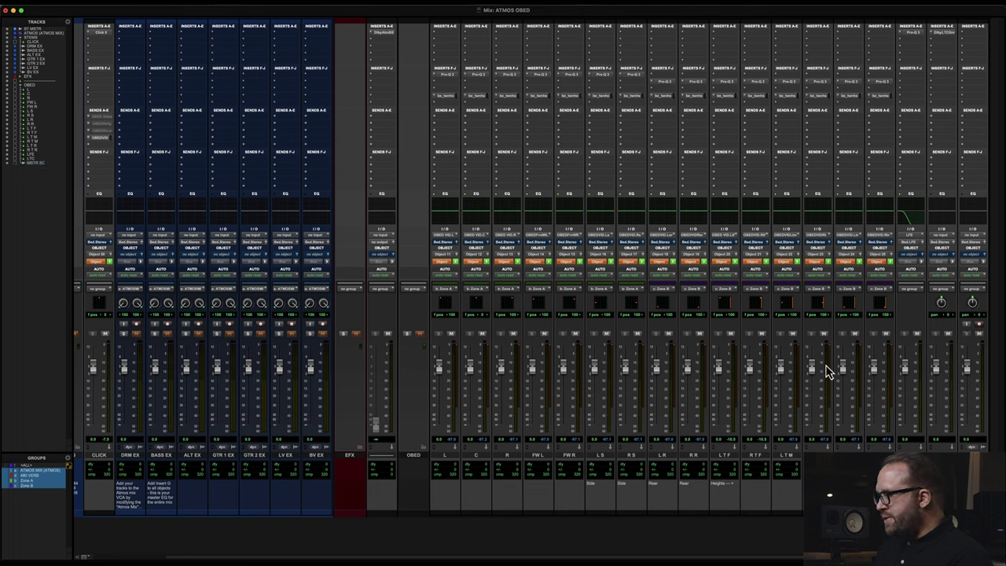
key(super+equal)
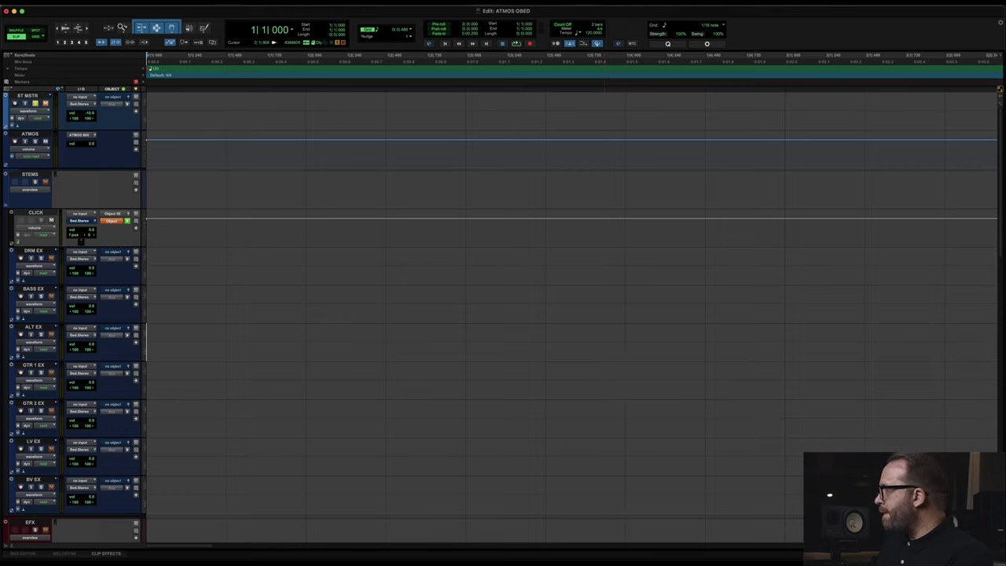
- Show the Clips list and browse the external drive's project folders to the master mix audio file
key(ctrl+alt+super+l)
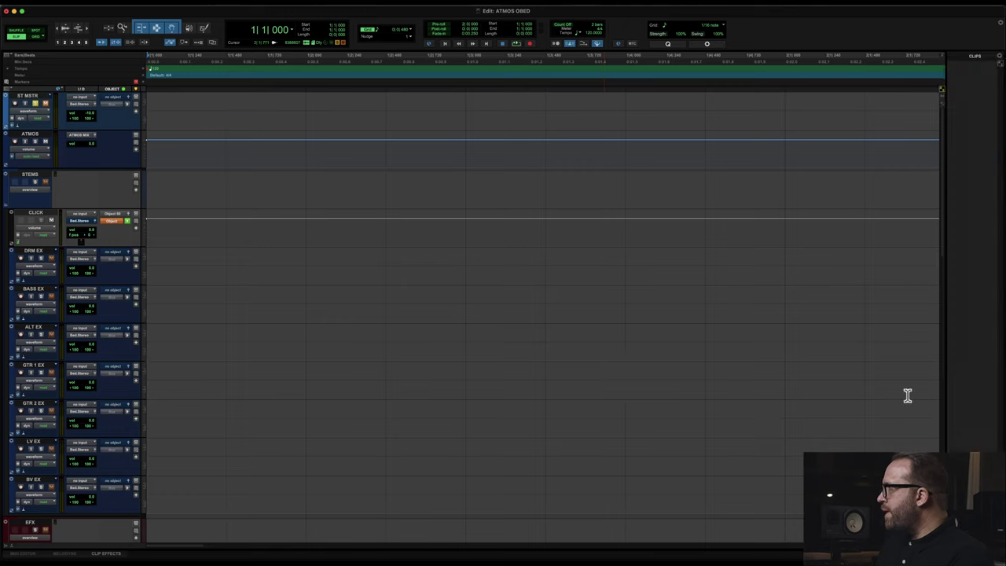
click(55, 6)
mouse_move(90, 148)
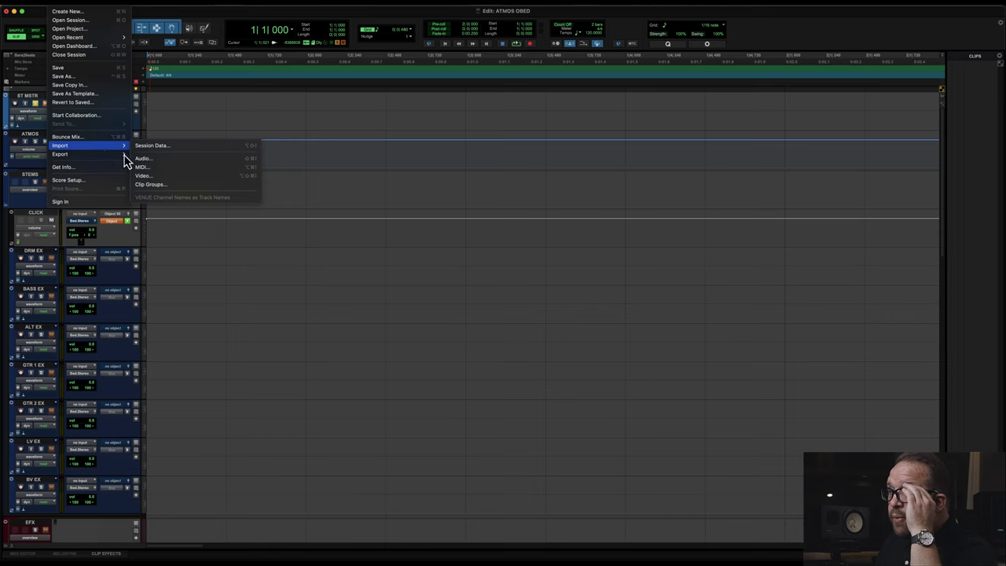
click(170, 162)
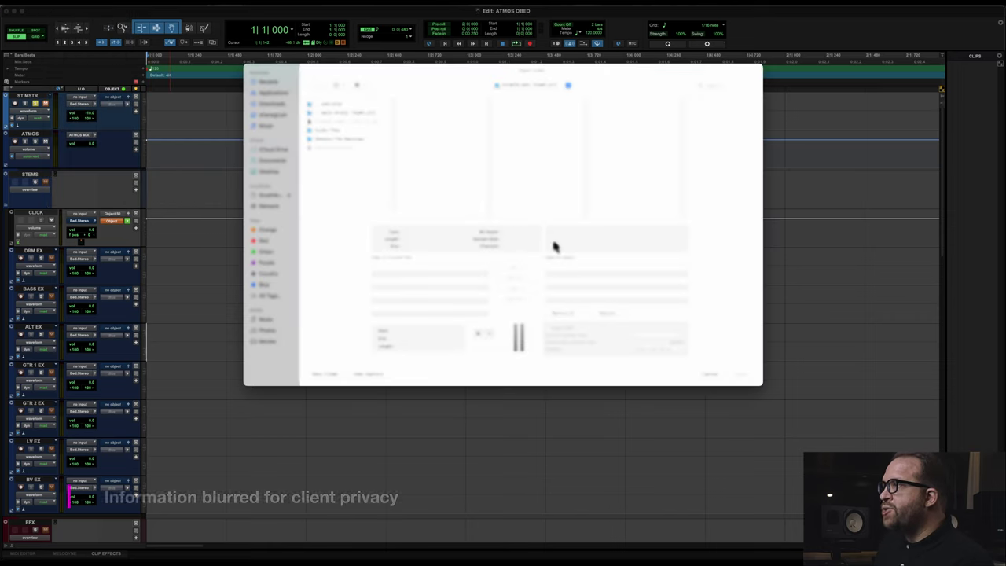
click(271, 171)
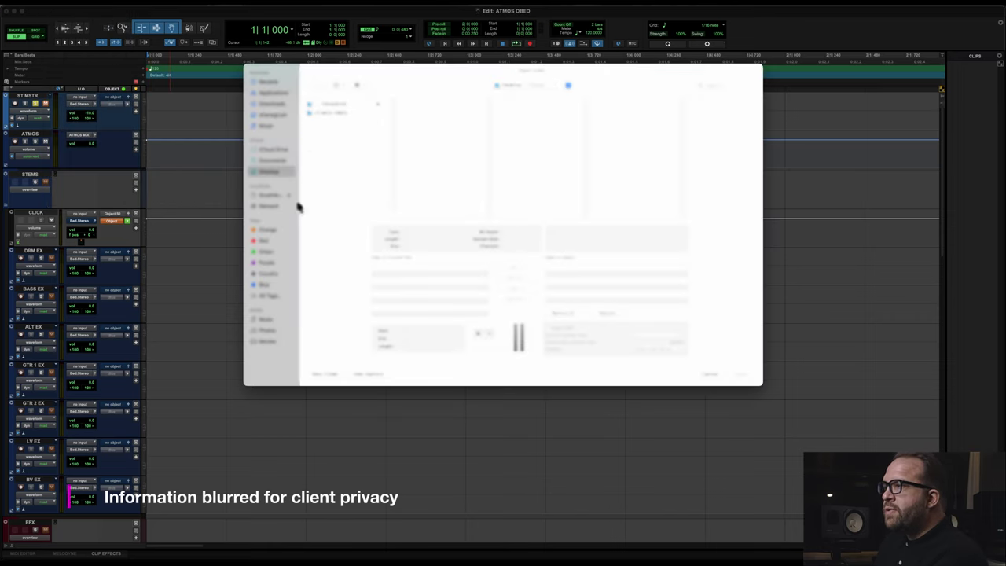
click(272, 197)
key(Down)
key(Down)
key(Down)
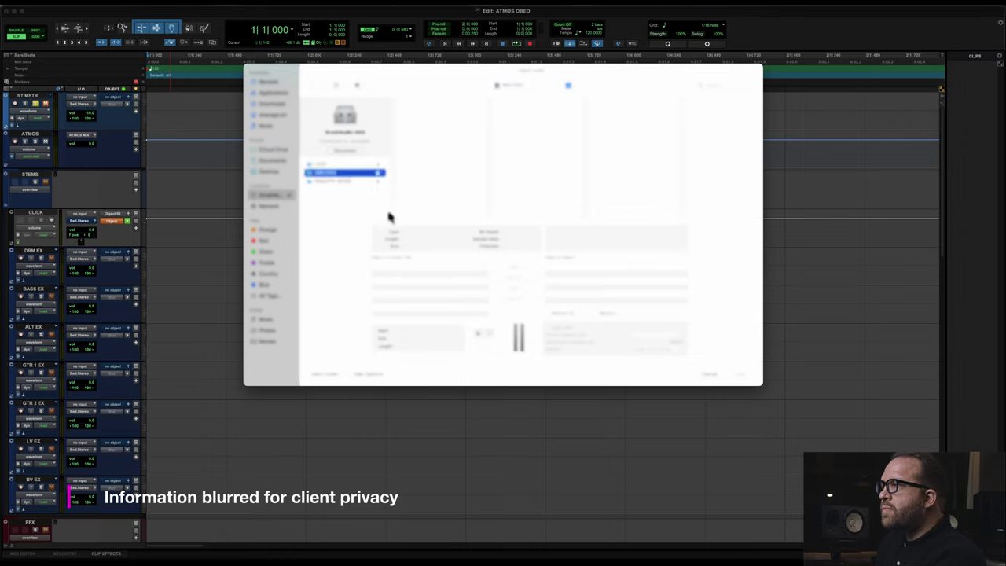
key(Up)
key(Up)
key(Right)
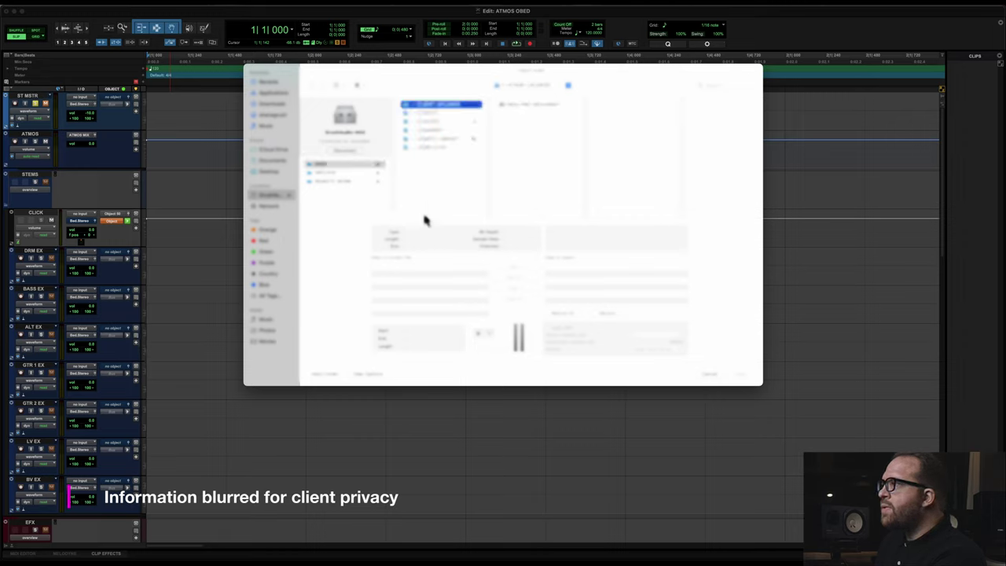
key(Right)
key(Down)
key(Down)
key(Down)
key(Down)
key(Down)
key(Down)
key(Down)
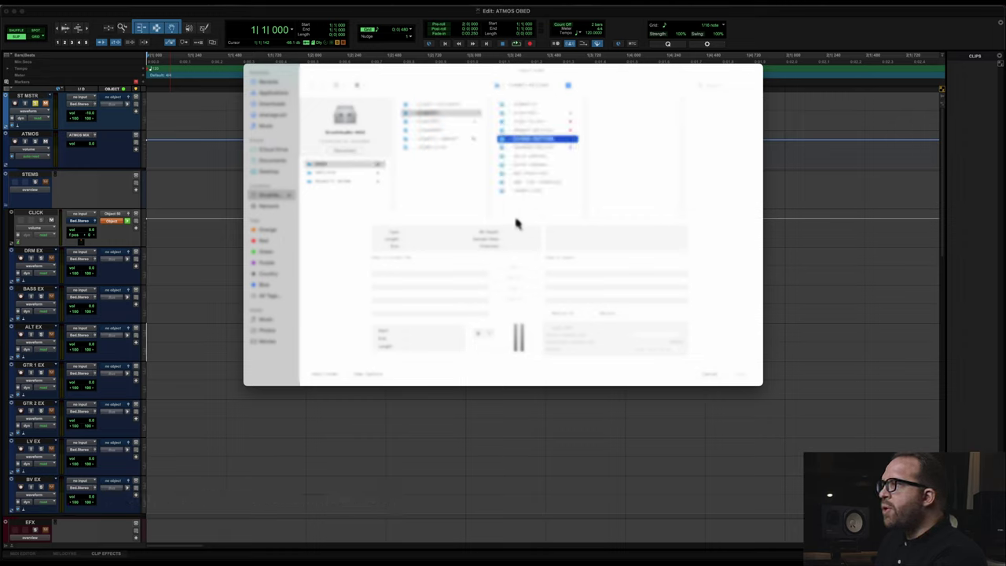
key(Down)
key(Down)
key(Right)
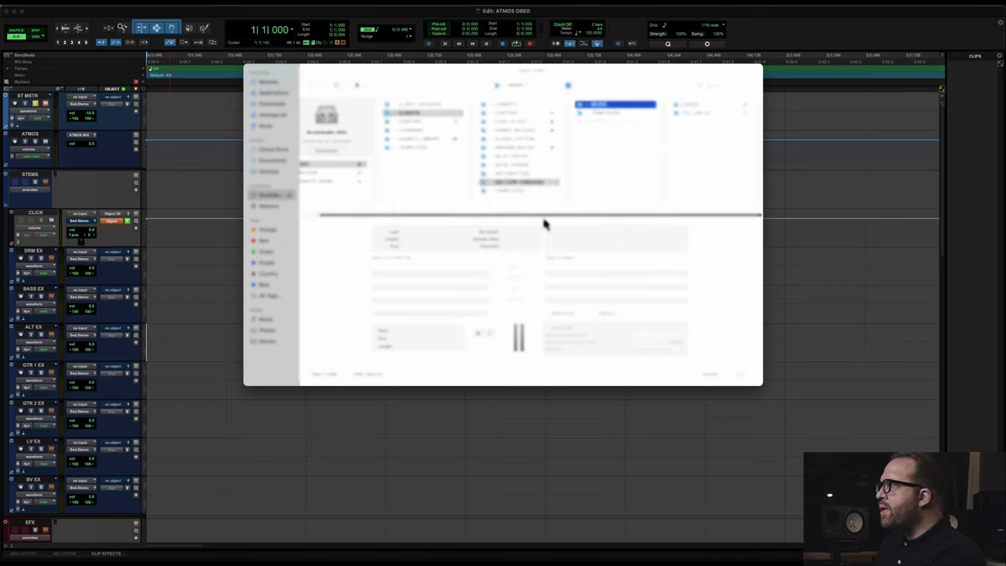
key(Right)
key(Right)
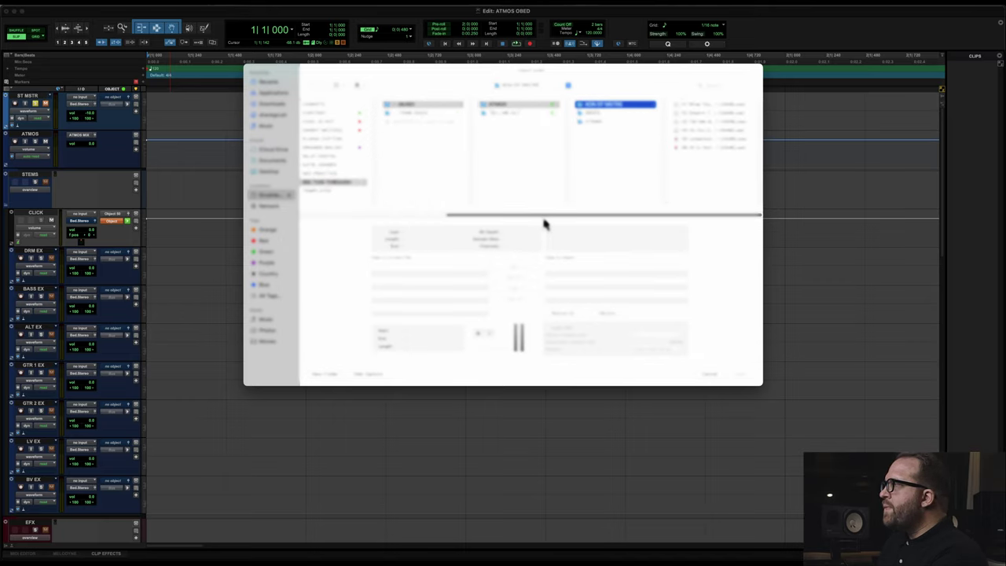
key(Right)
key(Down)
key(Down)
key(Down)
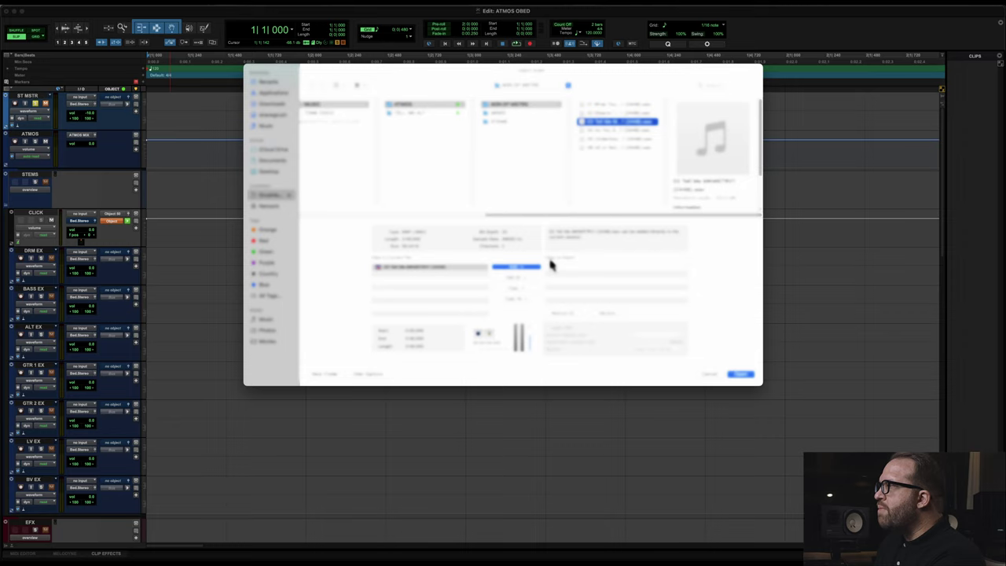
key(Up)
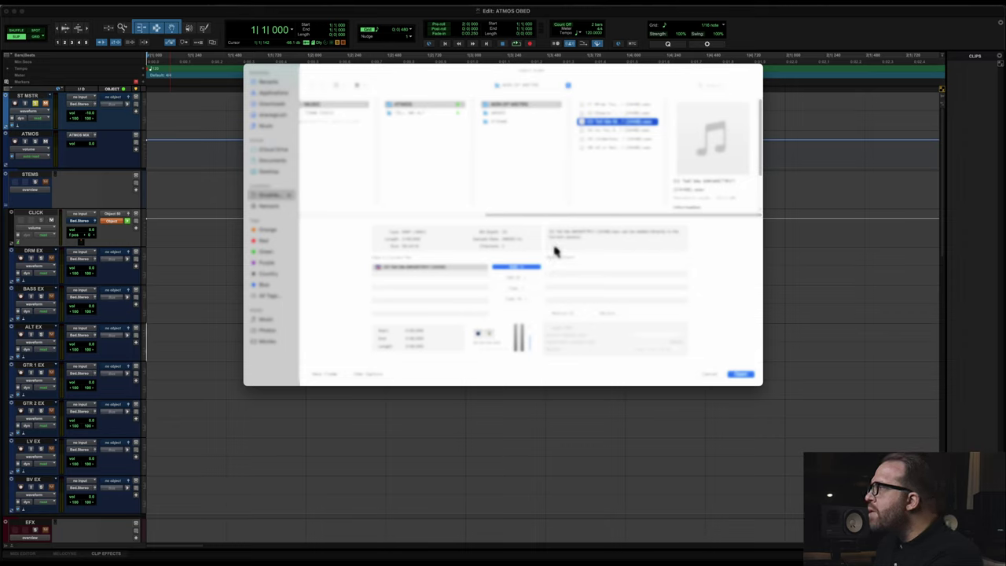
key(Down)
key(Down)
key(Down)
- Import the master mix file with its Destination set to Clip List
click(530, 289)
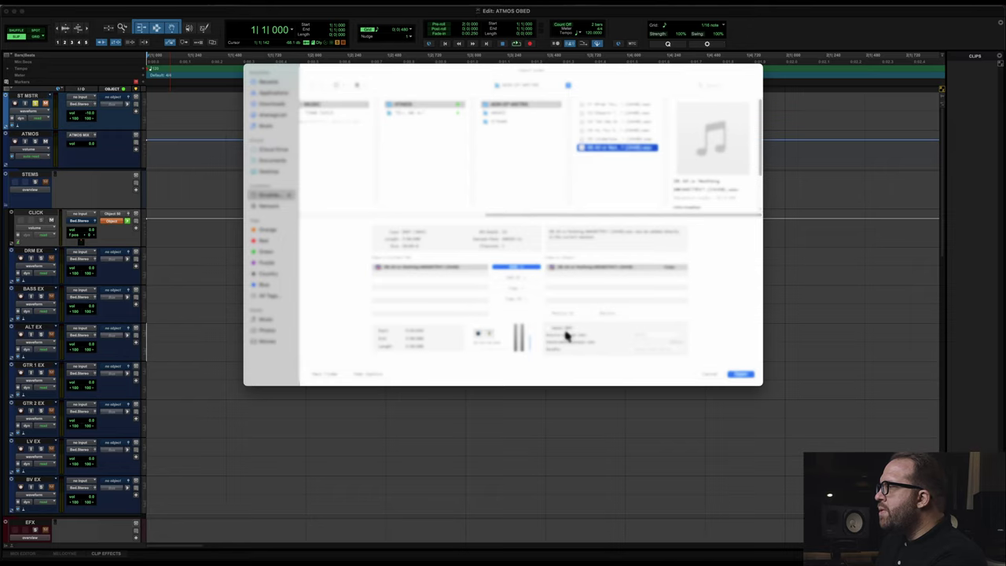
click(739, 375)
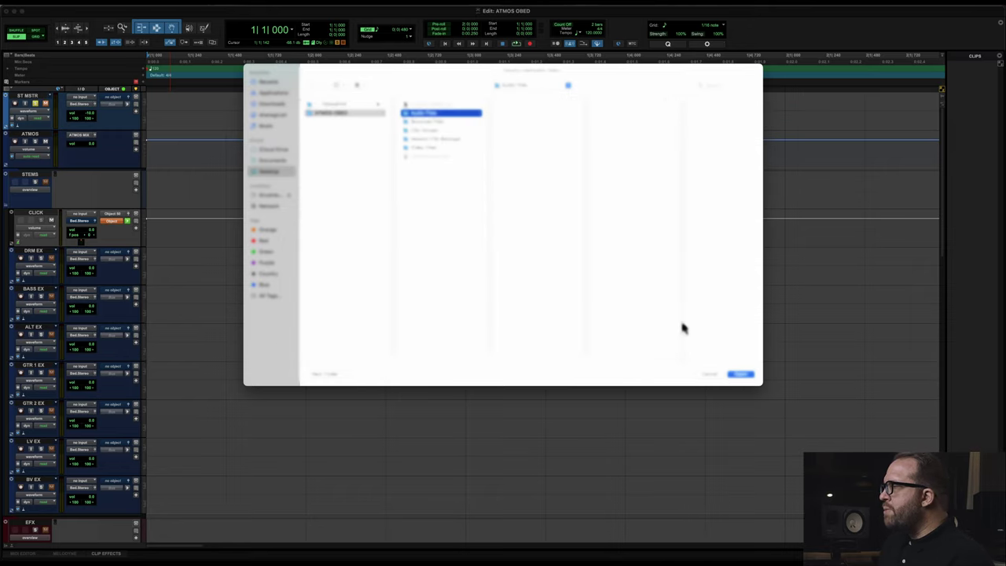
click(728, 373)
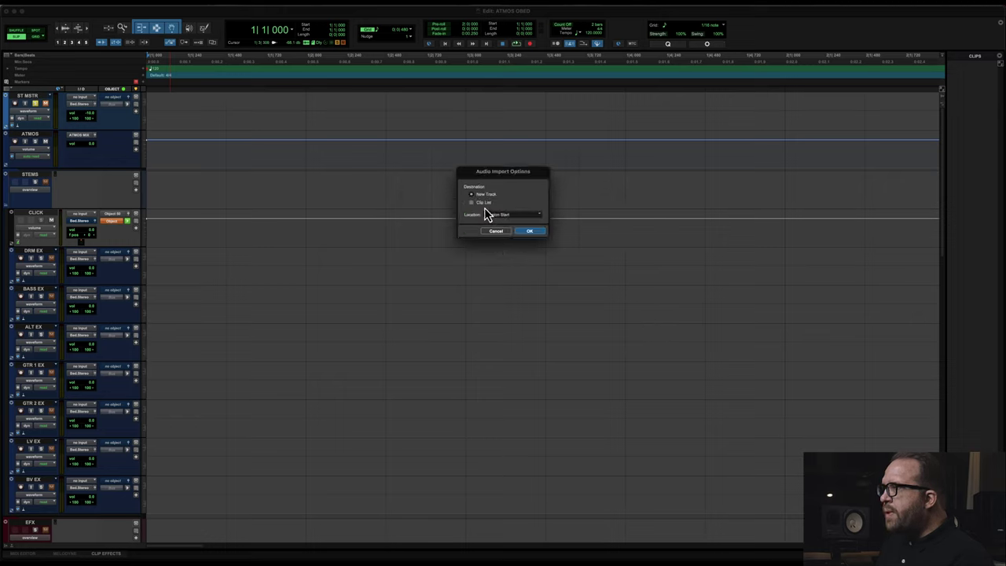
click(481, 203)
click(531, 231)
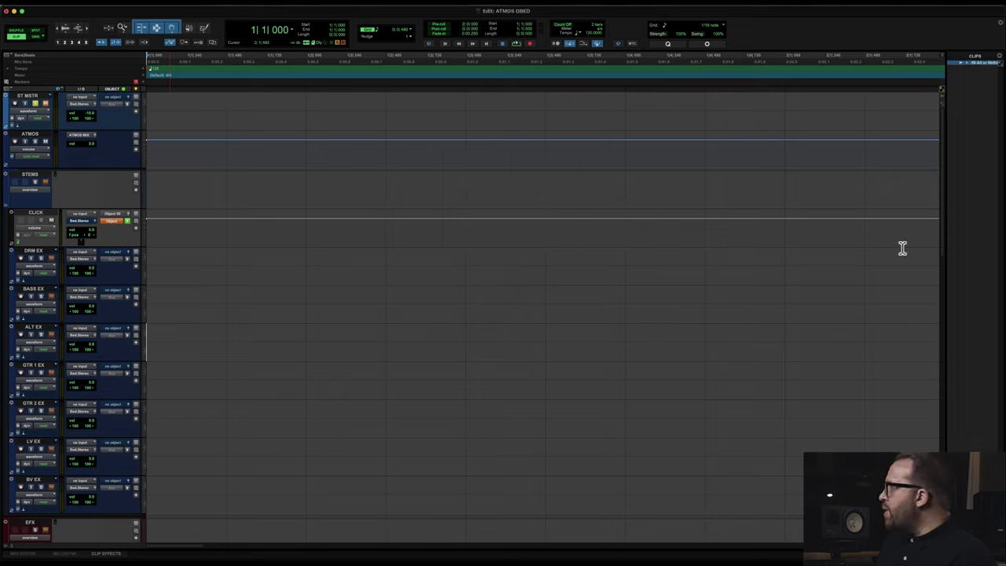
- Place the master mix clip at the session start on ST MSTR and collapse the STEMS folder
mouse_move(980, 63)
mouse_down()
mouse_move(325, 128)
mouse_move(126, 128)
mouse_up()
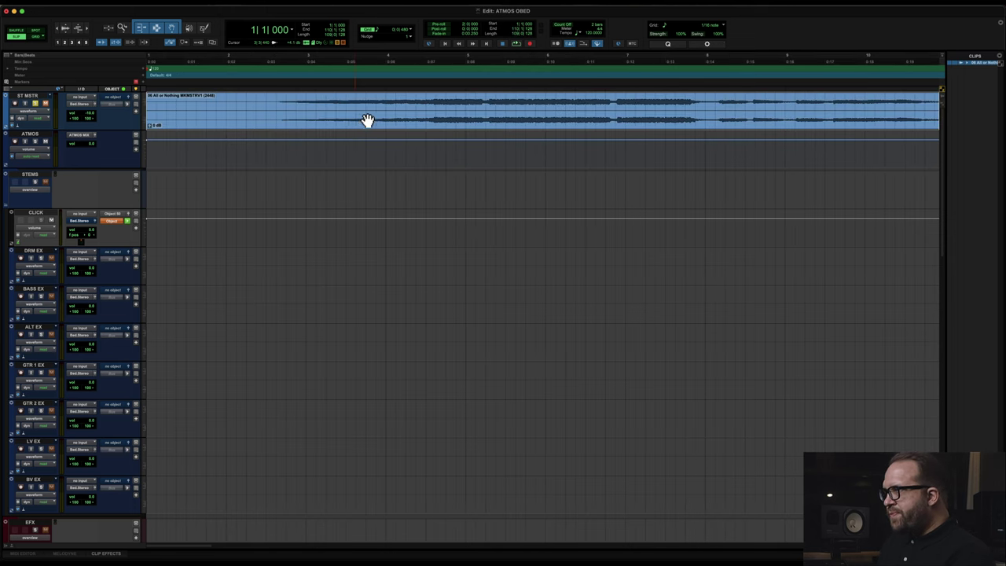
key(super+bracketleft)
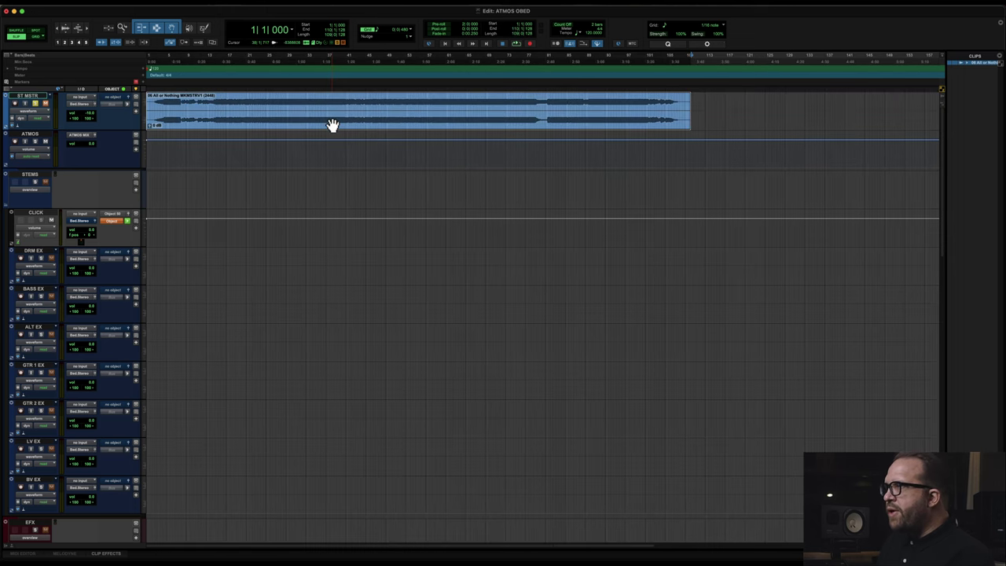
key(super+bracketright)
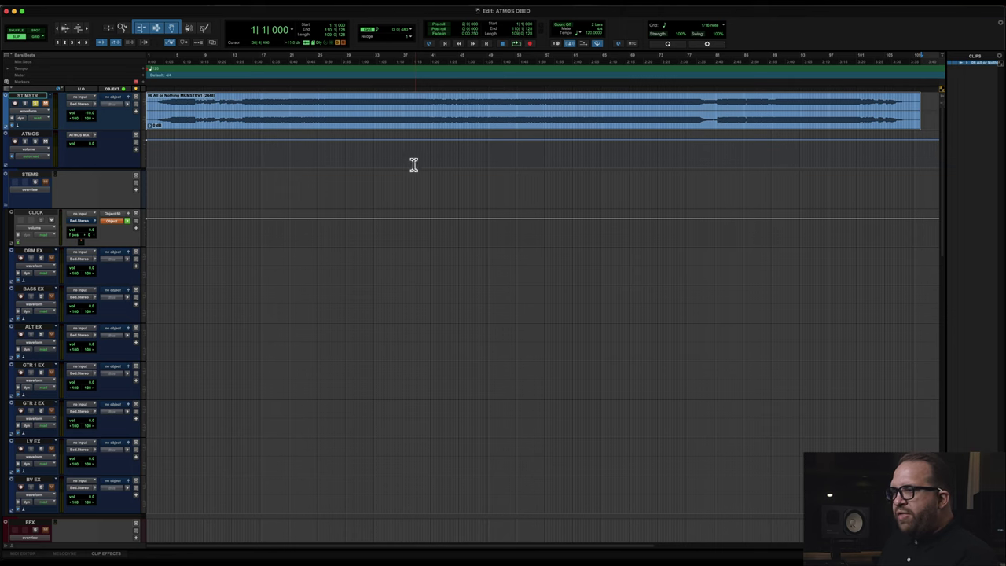
click(4, 208)
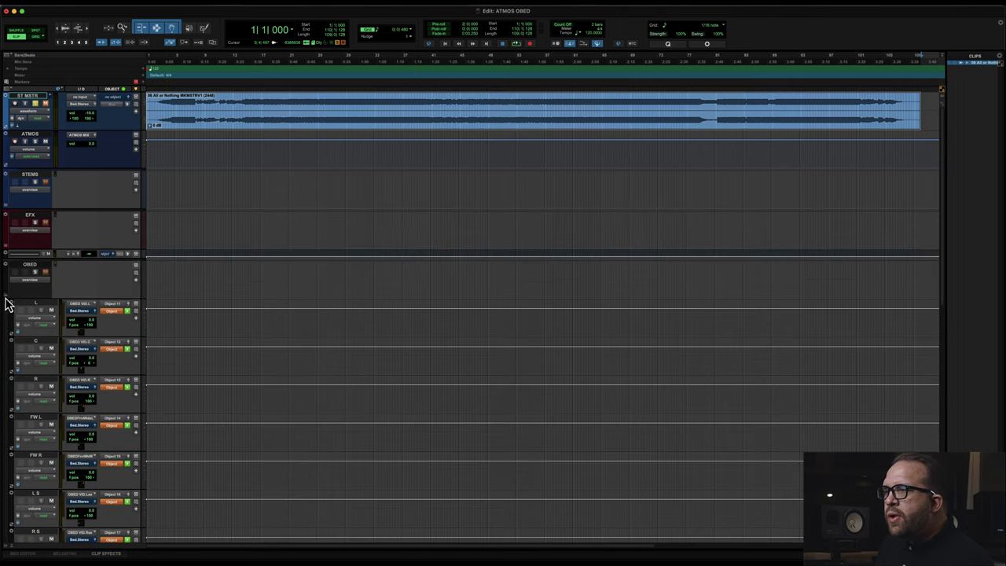
- Reselect the master clip and start session playback
click(220, 126)
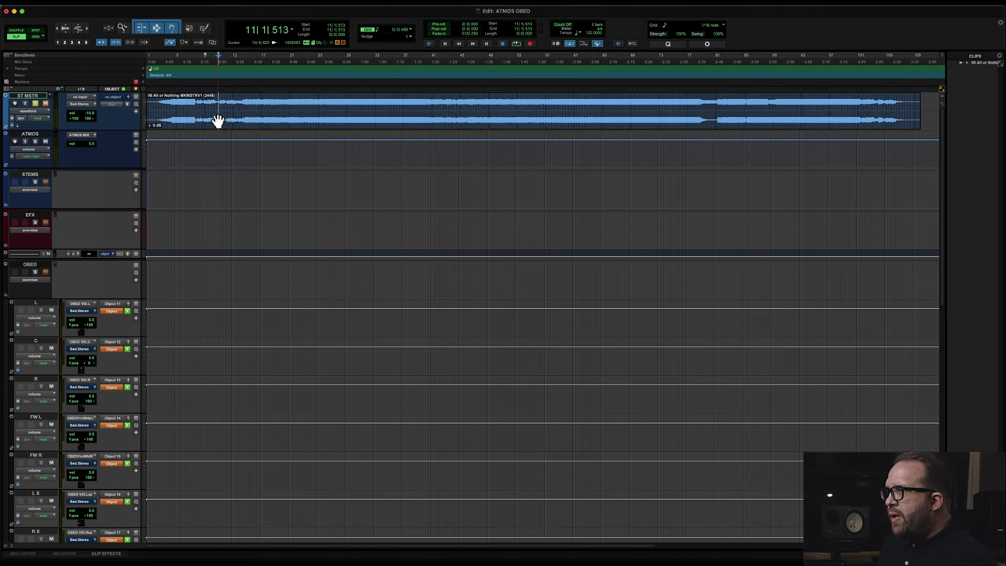
click(217, 123)
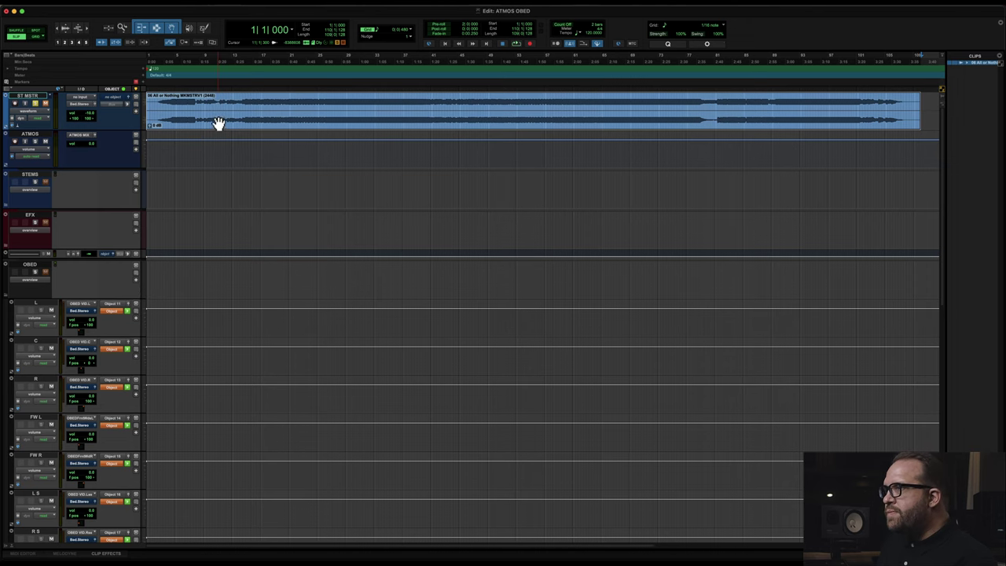
scroll(291, 248, down, 4)
scroll(292, 246, down, 8)
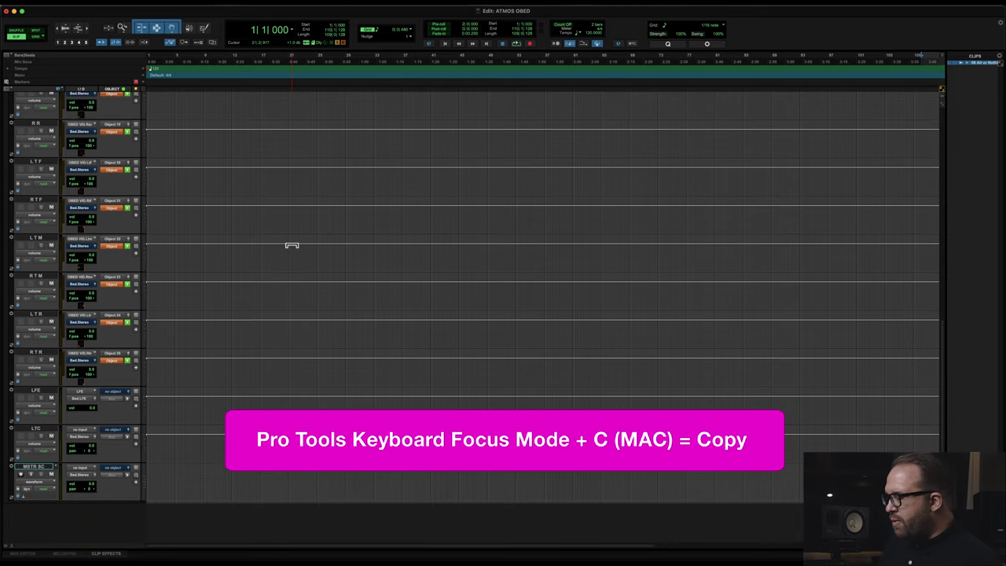
key(space)
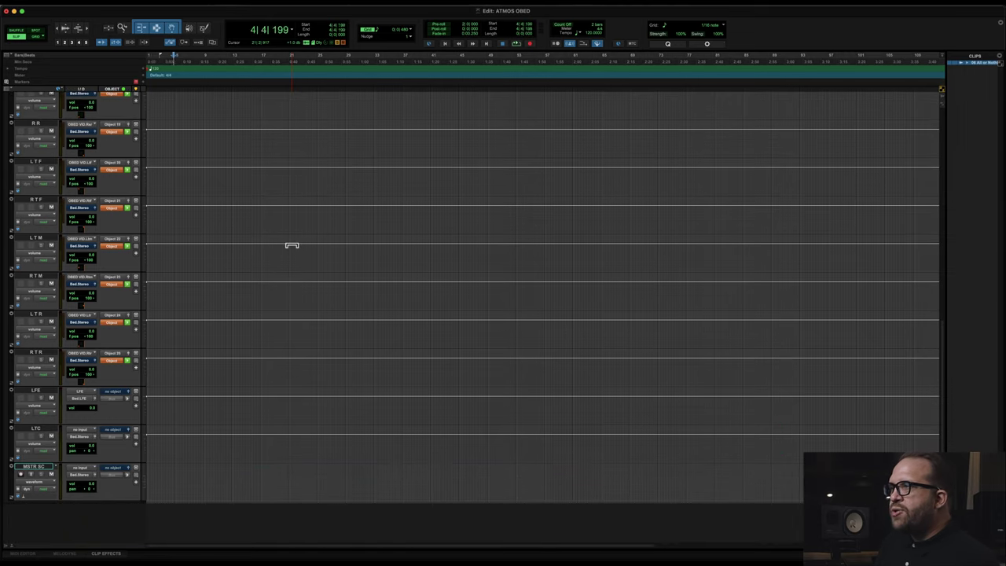
scroll(291, 245, up, 10)
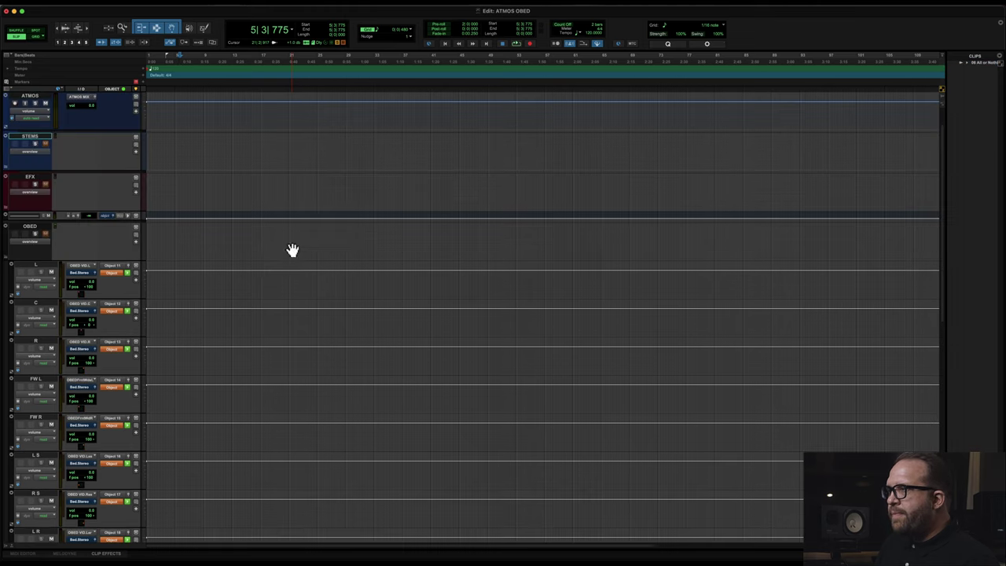
scroll(292, 245, down, 6)
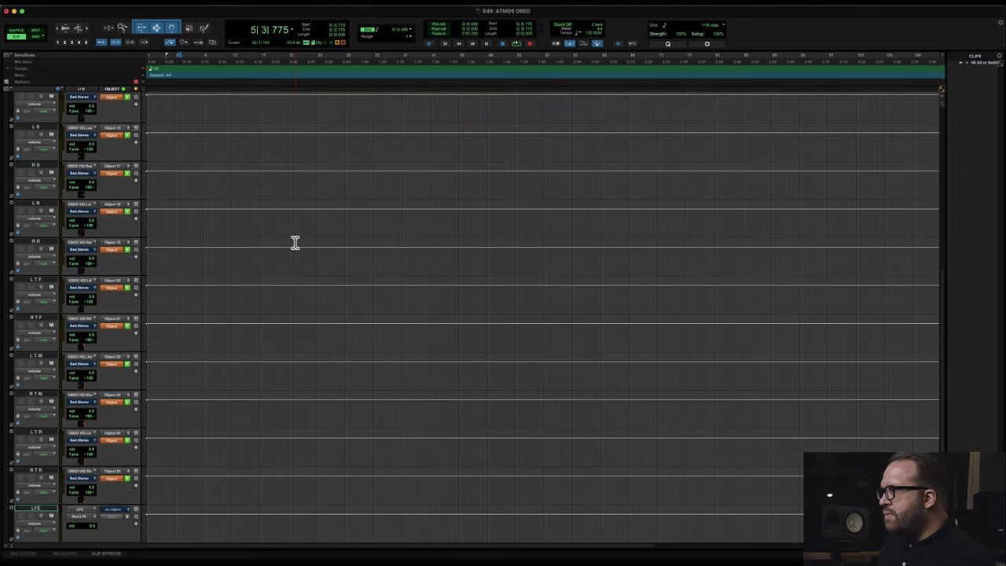
scroll(292, 244, up, 8)
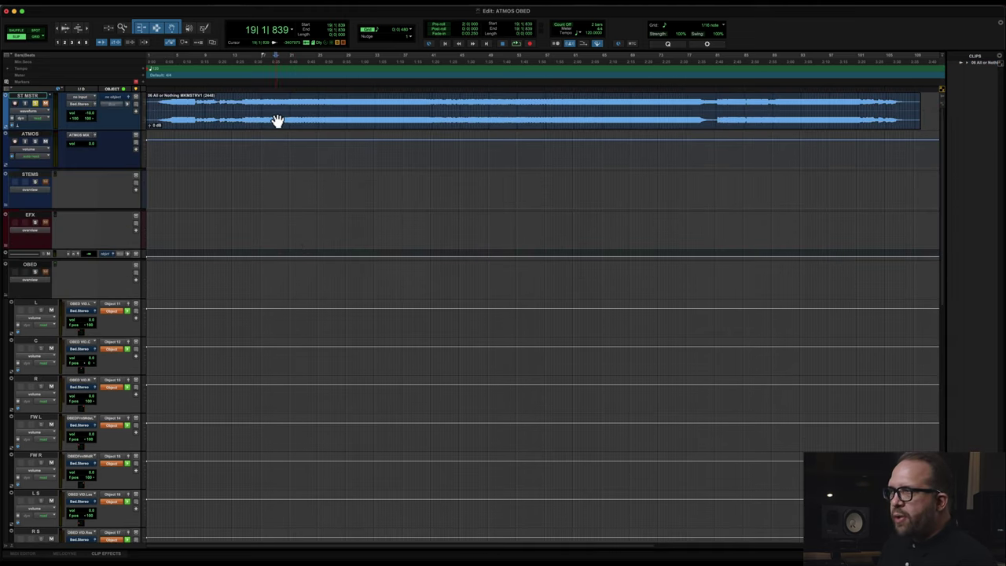
- Select the whole master clip and paste a copy onto MSTR SC
click(276, 120)
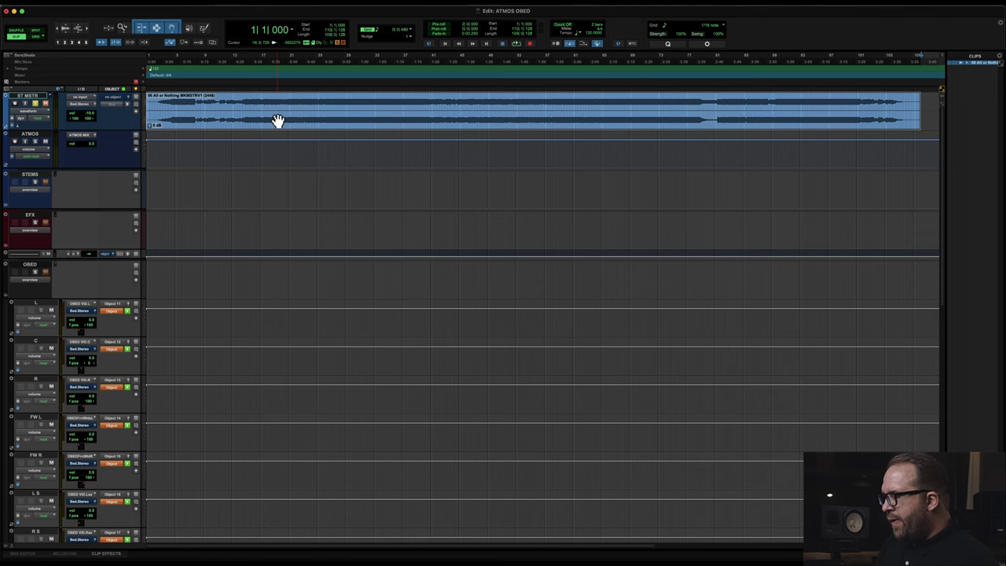
key(semicolon)
key(semicolon)
key(semicolon)
key(semicolon)
key(semicolon)
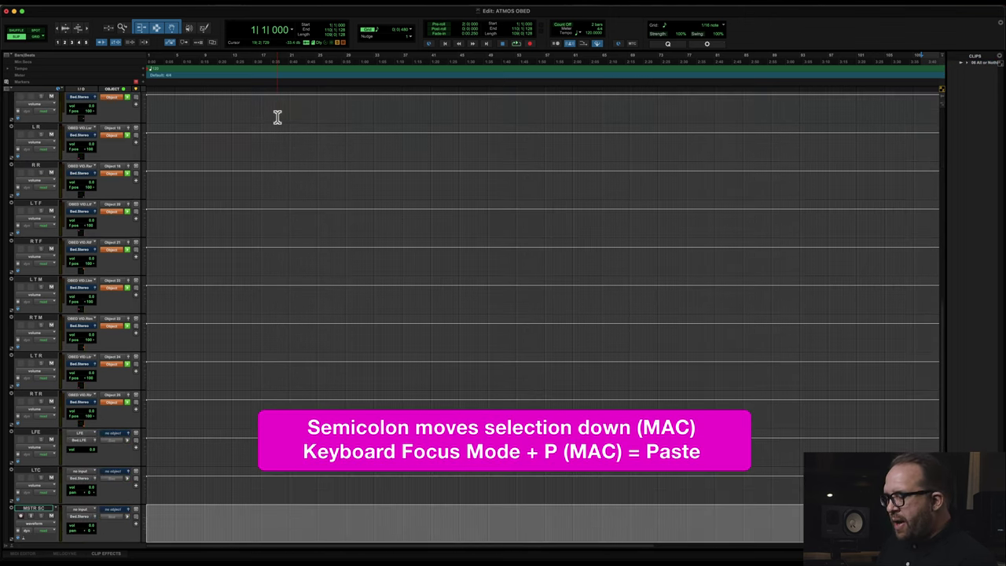
key(p)
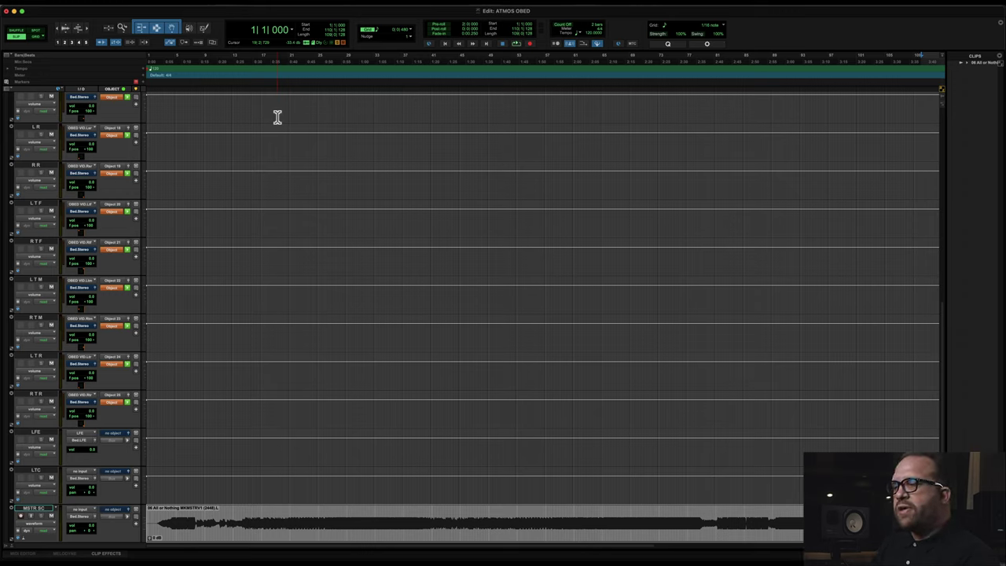
- In the mixer, set channel L's bx_townhouse key input to MSTR SC
key(super+equal)
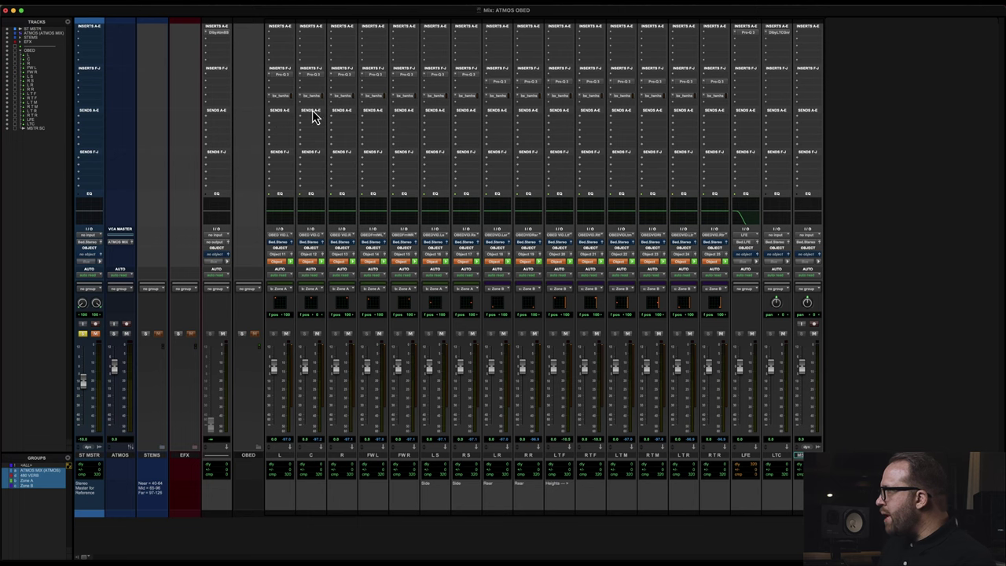
click(809, 241)
mouse_move(814, 253)
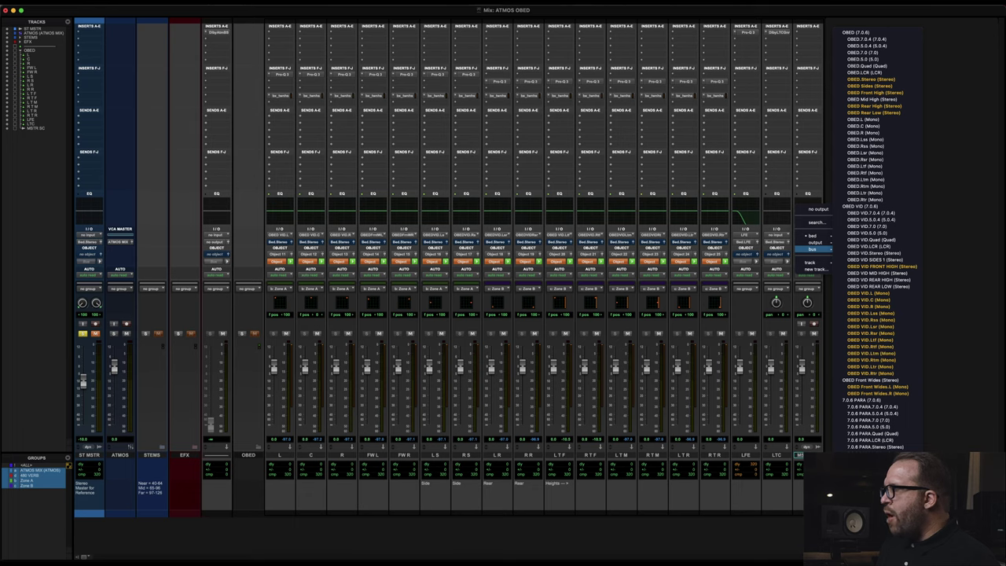
key(Escape)
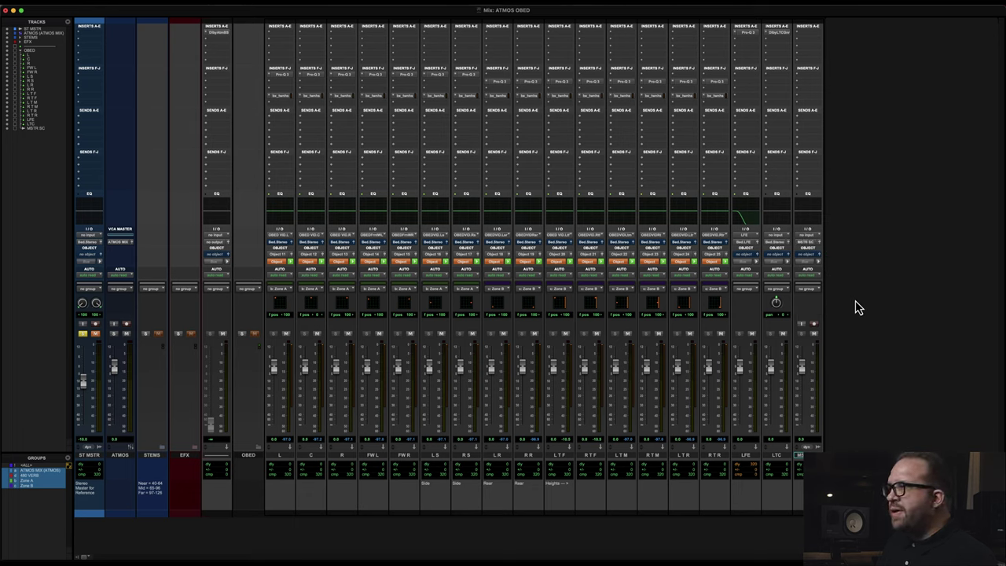
click(282, 96)
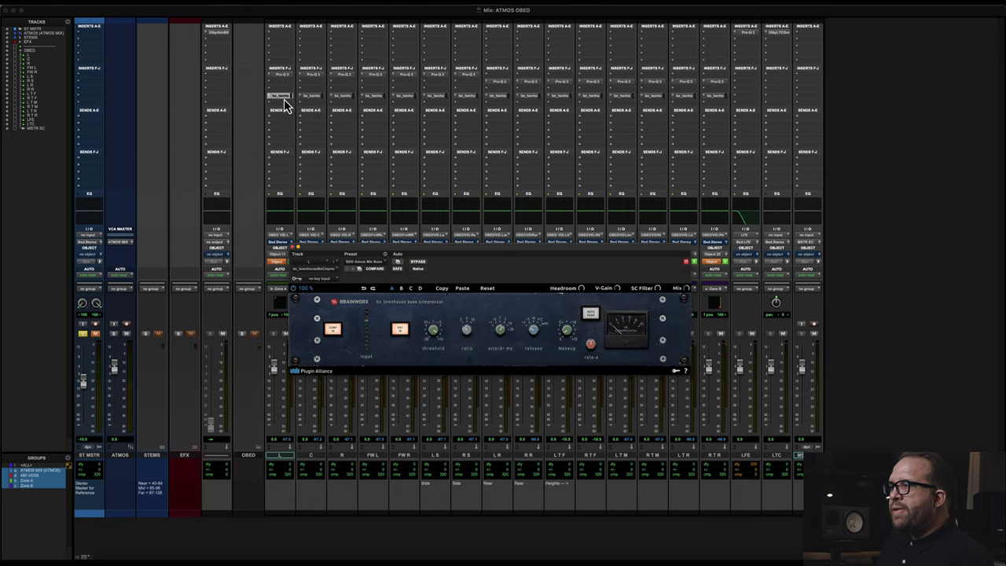
click(321, 281)
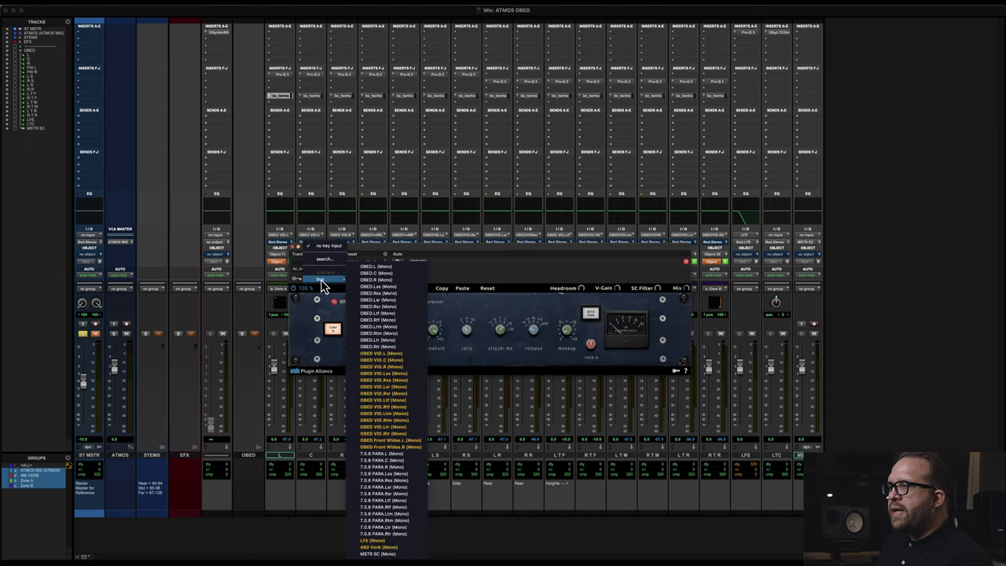
click(377, 554)
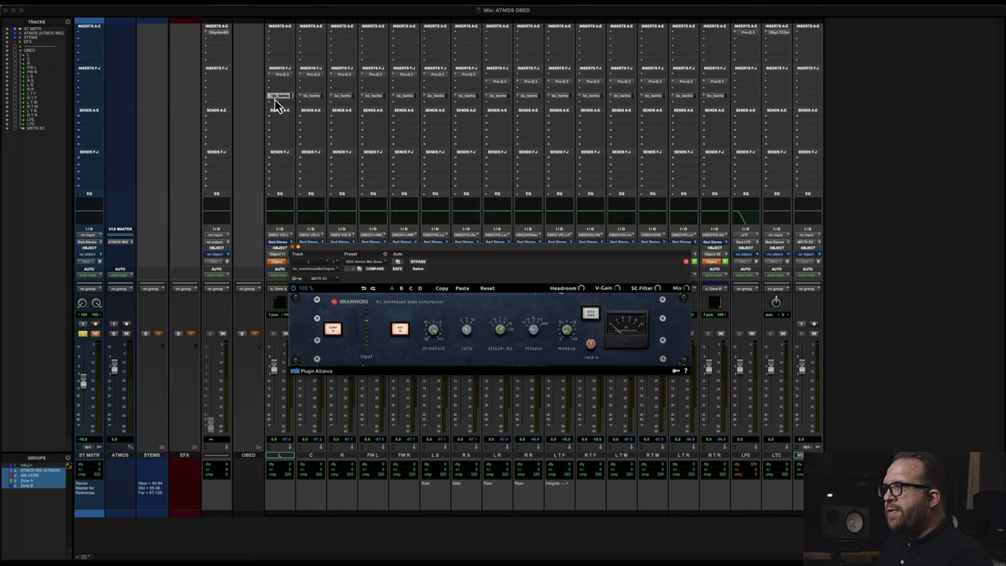
- Show channel C's bx_townhouse compressor in the plugin window
click(312, 97)
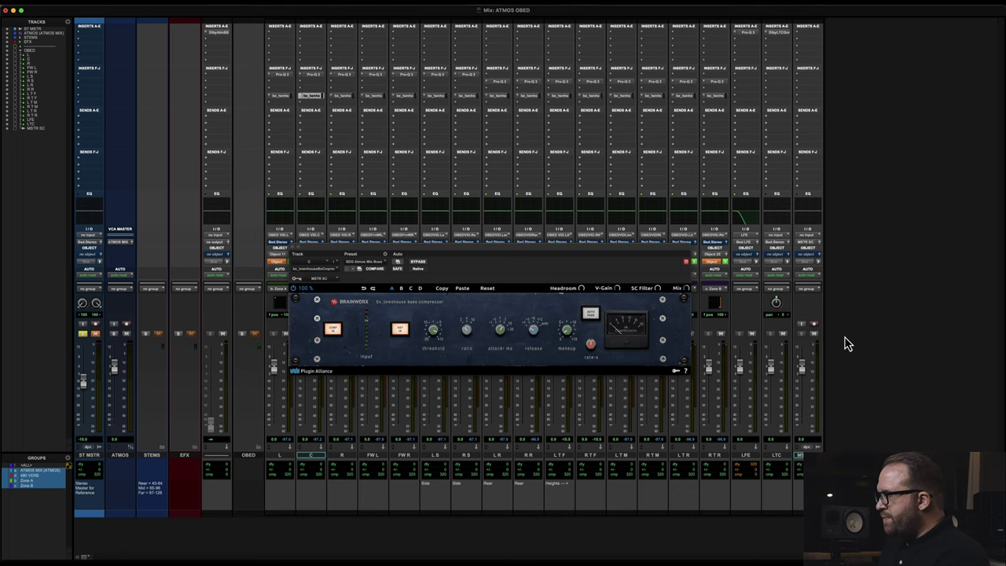
- Back in the Mix window, adjust the bx_townhouse compressor's threshold knob
key(super+equal)
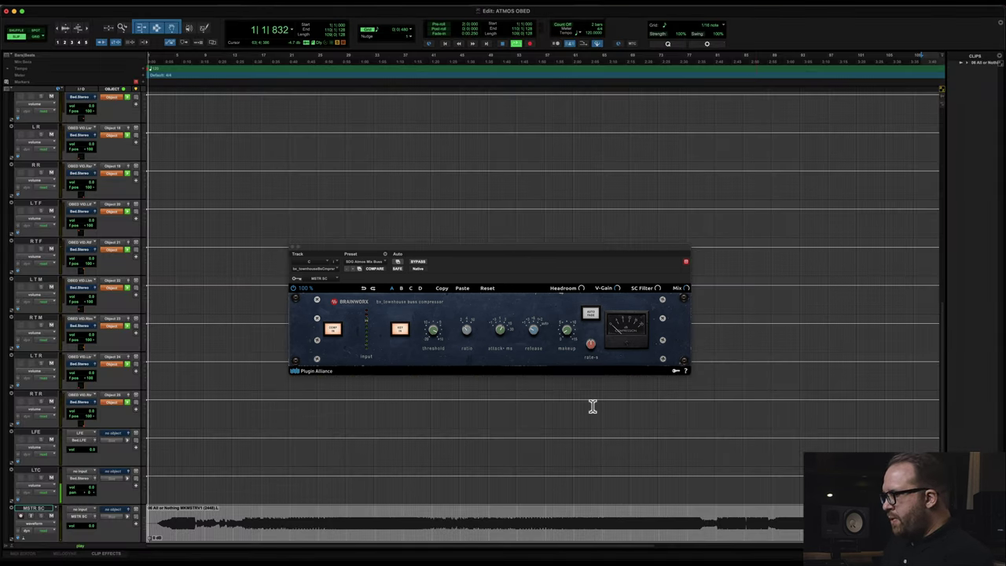
key(super+equal)
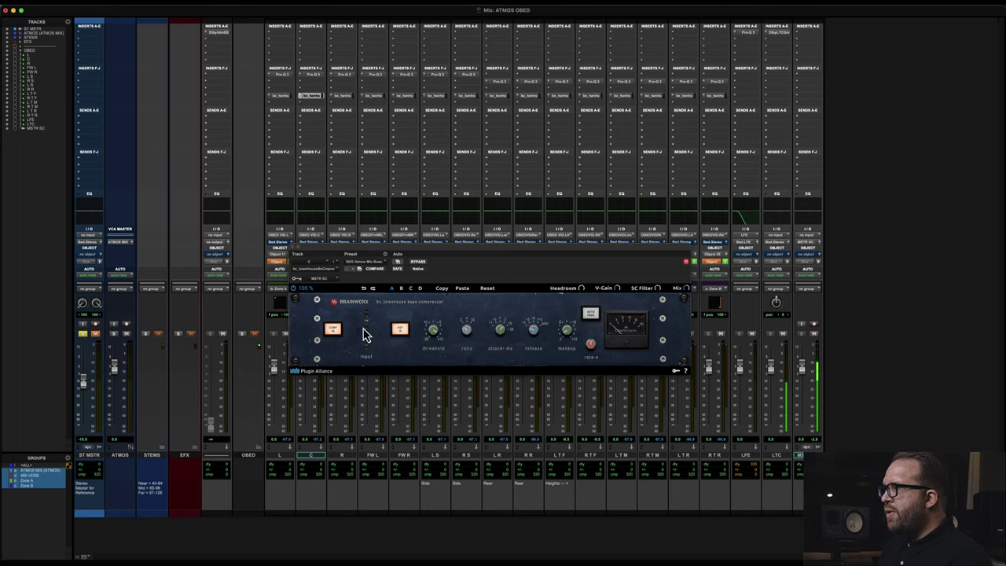
drag(436, 345, 436, 349)
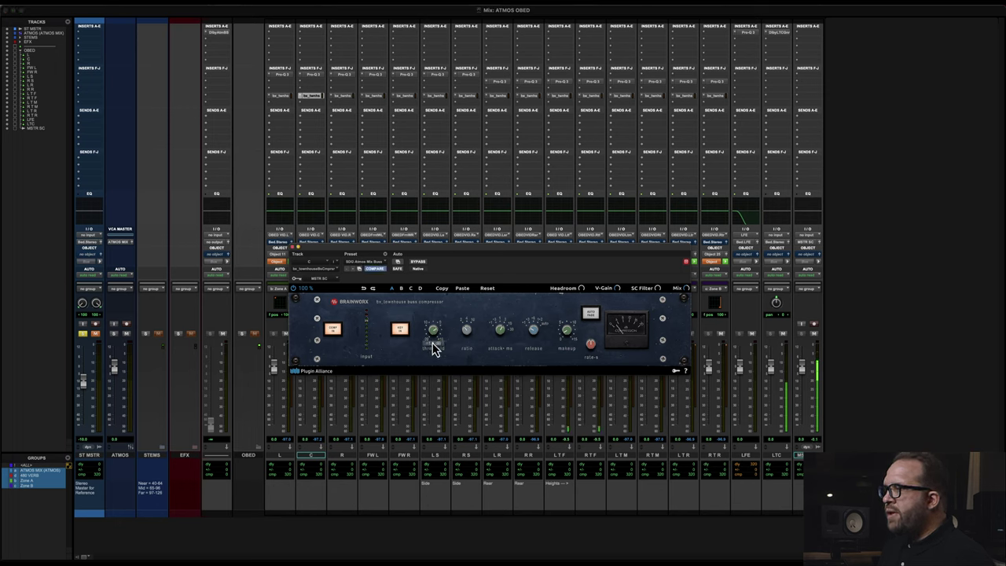